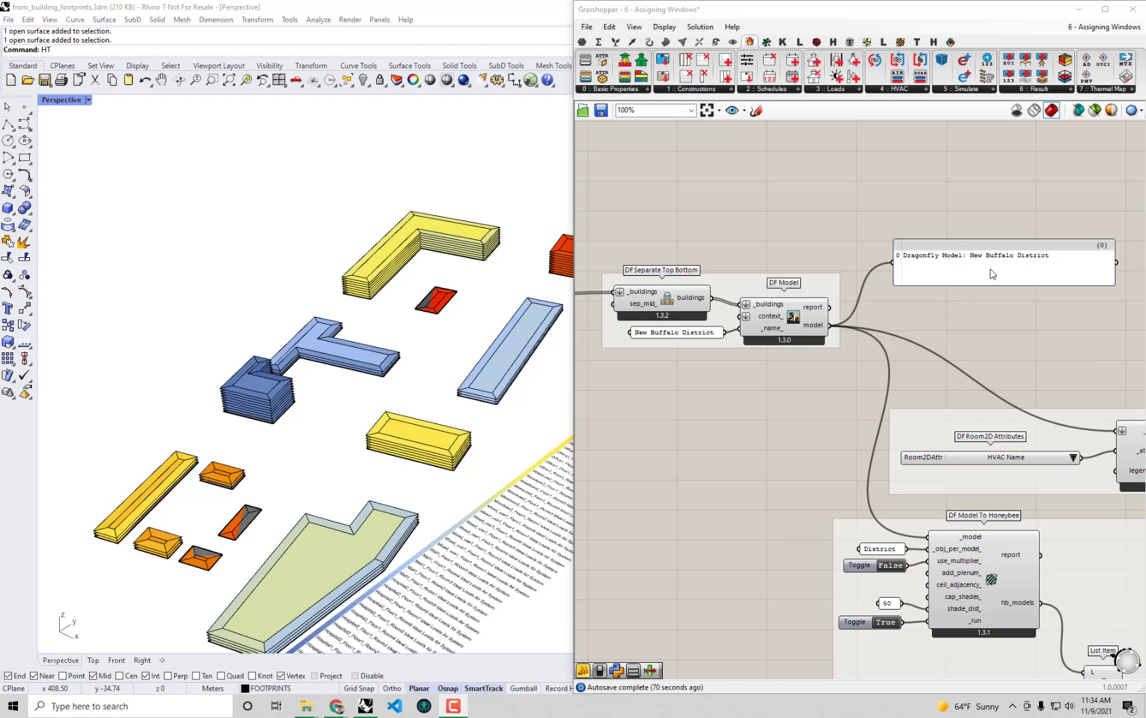
left_click_drag(991, 261, 982, 271)
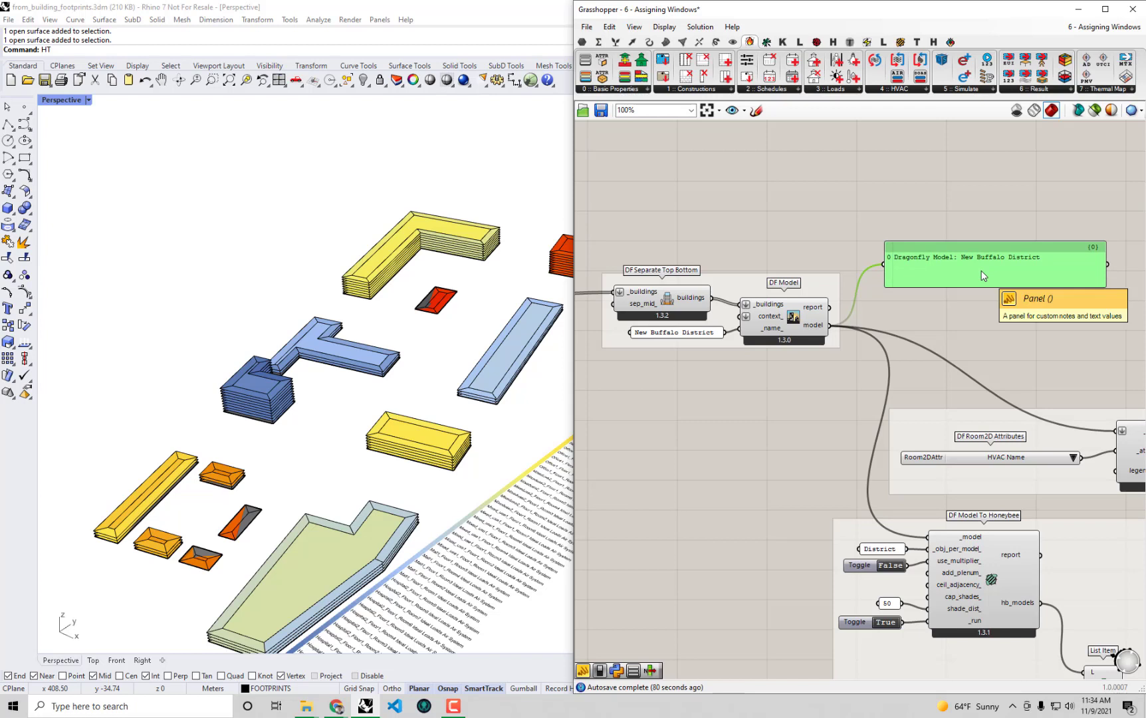
left_click(1015, 333)
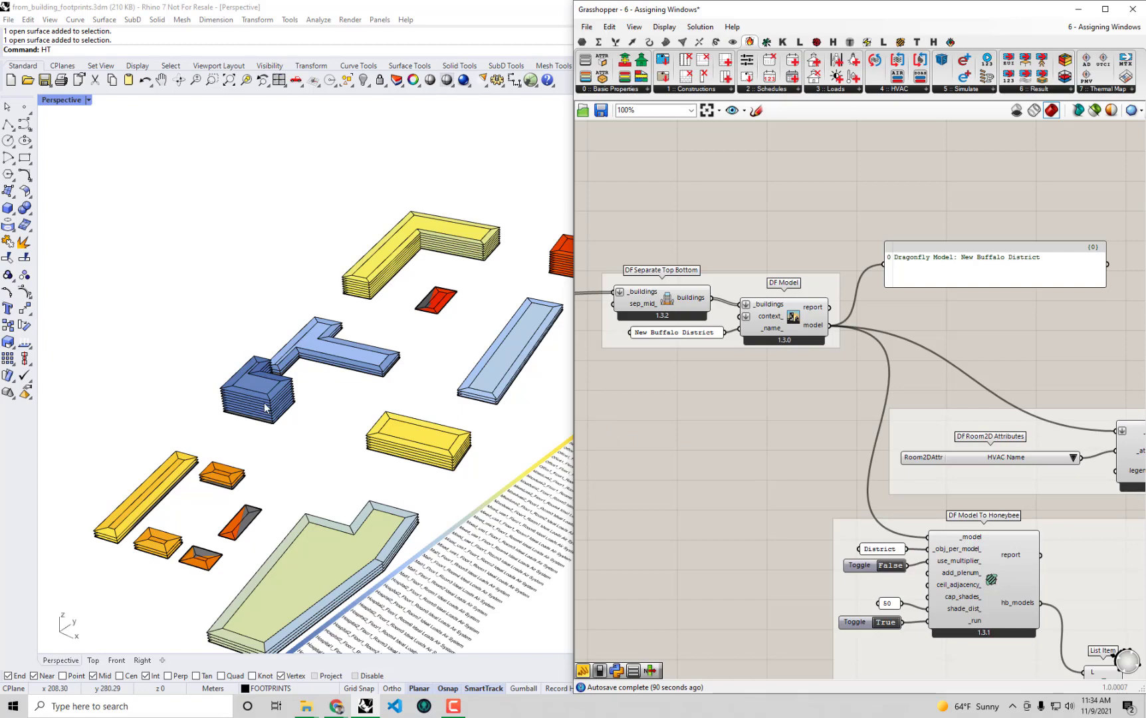
Examine the district's rooms coloured by HVAC name and the matching legend entries in the Rhino viewport
right_click_drag(208, 448, 420, 409)
right_click_drag(420, 409, 396, 393, "shift")
scroll(168, 309, "up", 3)
right_click_drag(292, 351, 397, 458, "shift")
scroll(398, 464, "down", 3)
scroll(365, 412, "up", 1)
scroll(426, 495, "up", 5)
scroll(520, 473, "up", 4)
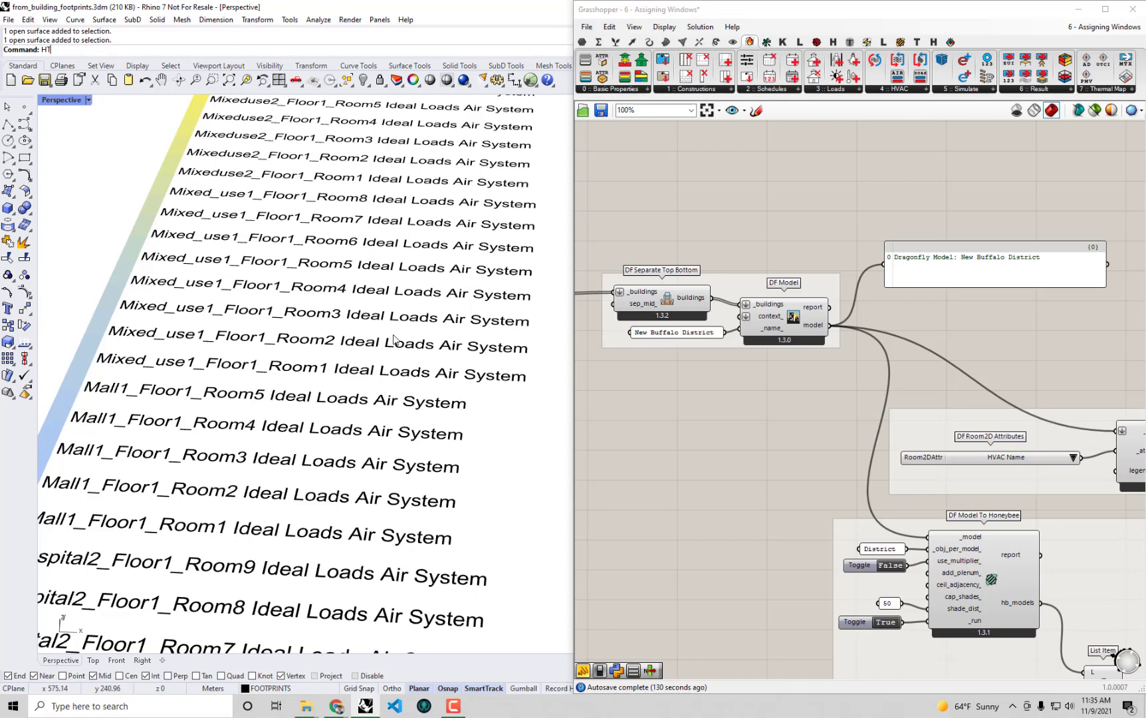
scroll(394, 340, "down", 10)
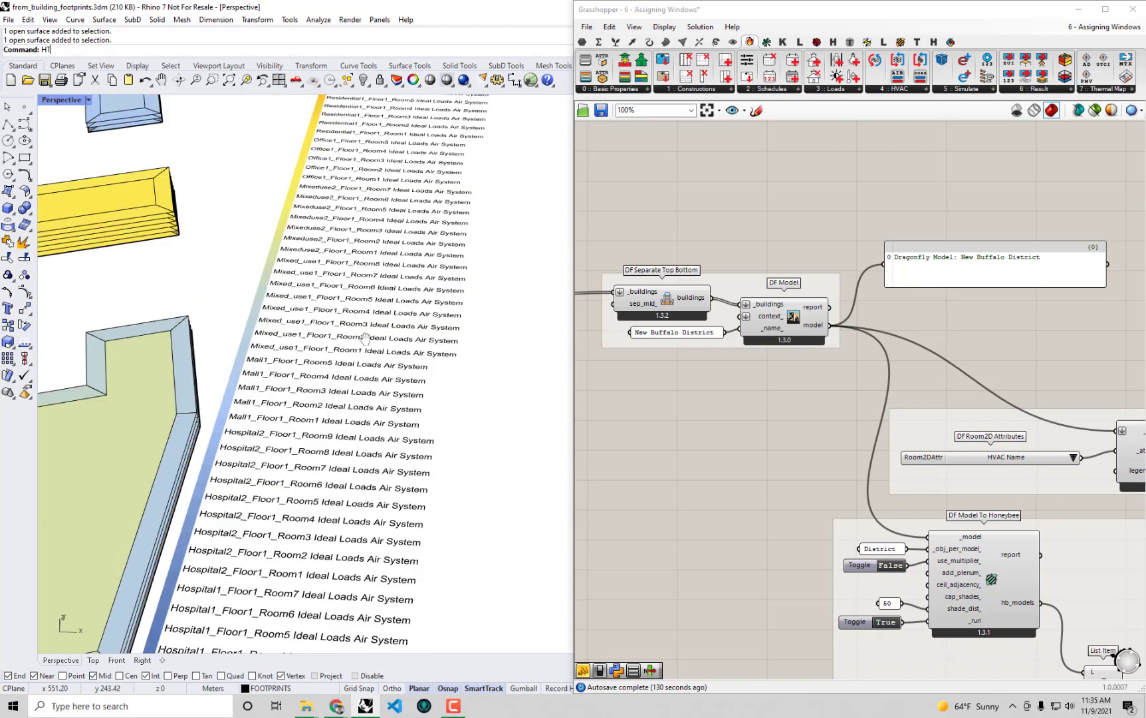
scroll(436, 353, "up", 4)
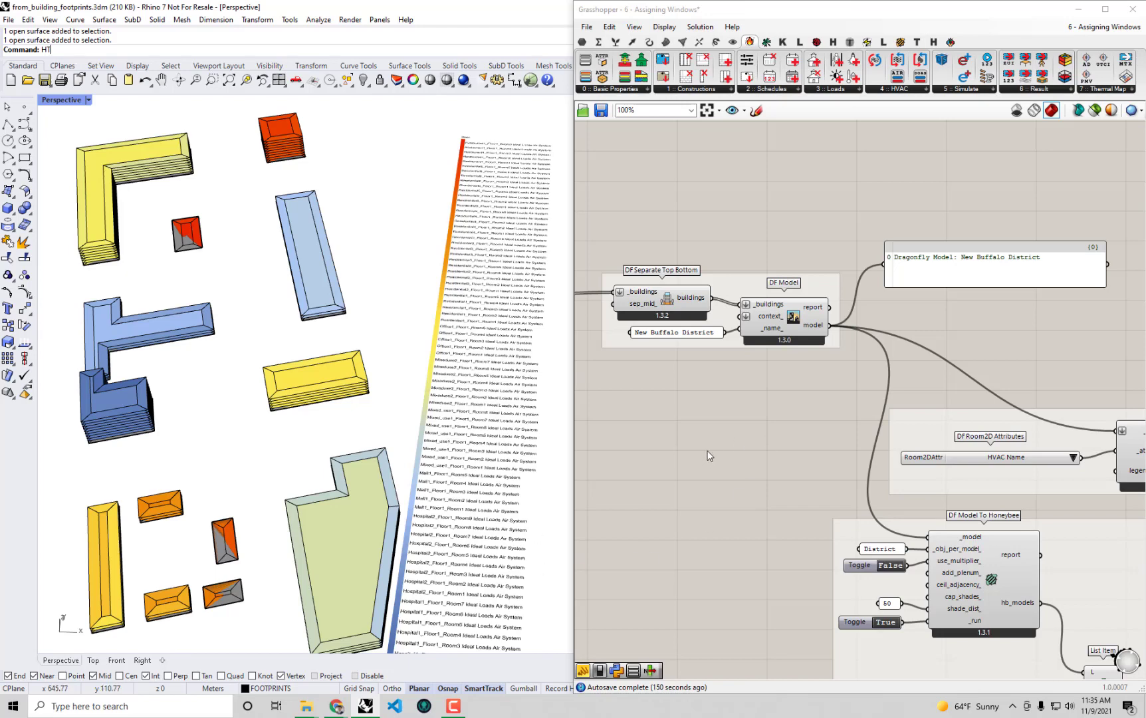
Maximize the Grasshopper window and shift the DF Separate Top Bottom, DF Model and downstream groups away from the facade parameters group
double_click(817, 13)
right_click_drag(326, 237, 801, 220)
scroll(798, 223, "down", 2)
scroll(828, 271, "down", 2)
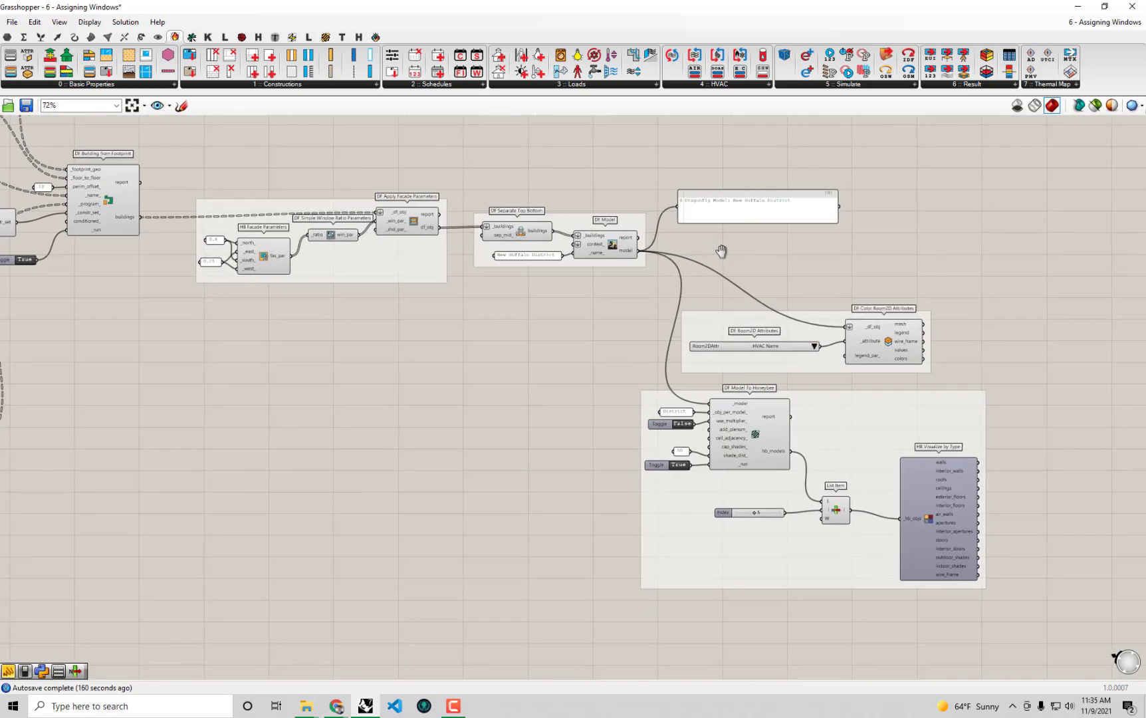
left_click_drag(1031, 601, 507, 159)
left_click_drag(530, 213, 759, 237)
left_click(480, 252)
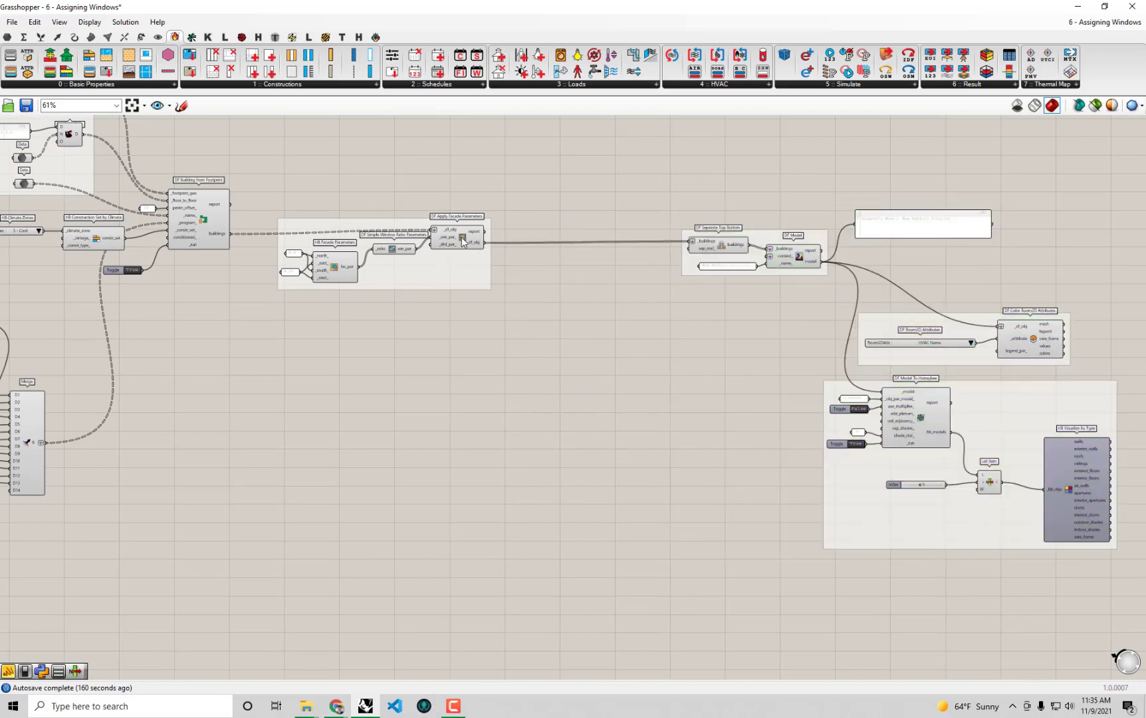
Move the facade parameters group slightly further from DF Separate Top Bottom to widen the gap between them
left_click(458, 236)
left_click_drag(457, 259, 421, 266)
left_click(729, 237)
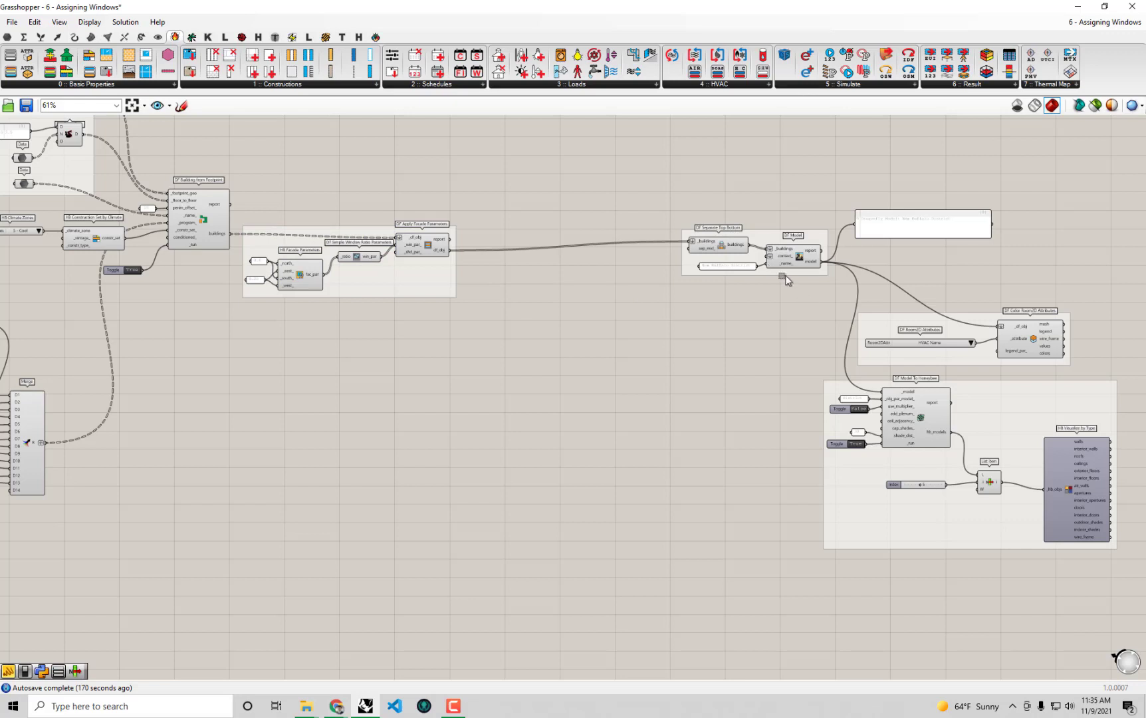
left_click_drag(804, 294, 700, 217)
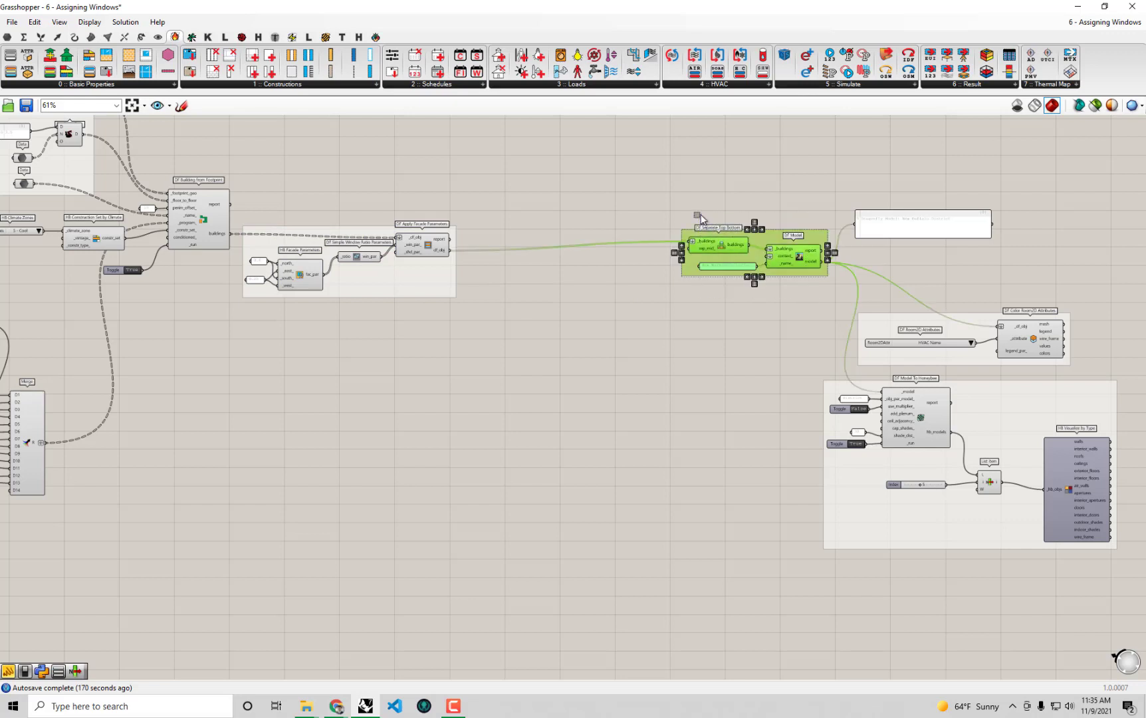
left_click(715, 326)
Add a Panel above the gap and connect the df_obj output of DF Apply Facade Parameters to it
scroll(516, 255, "up", 2)
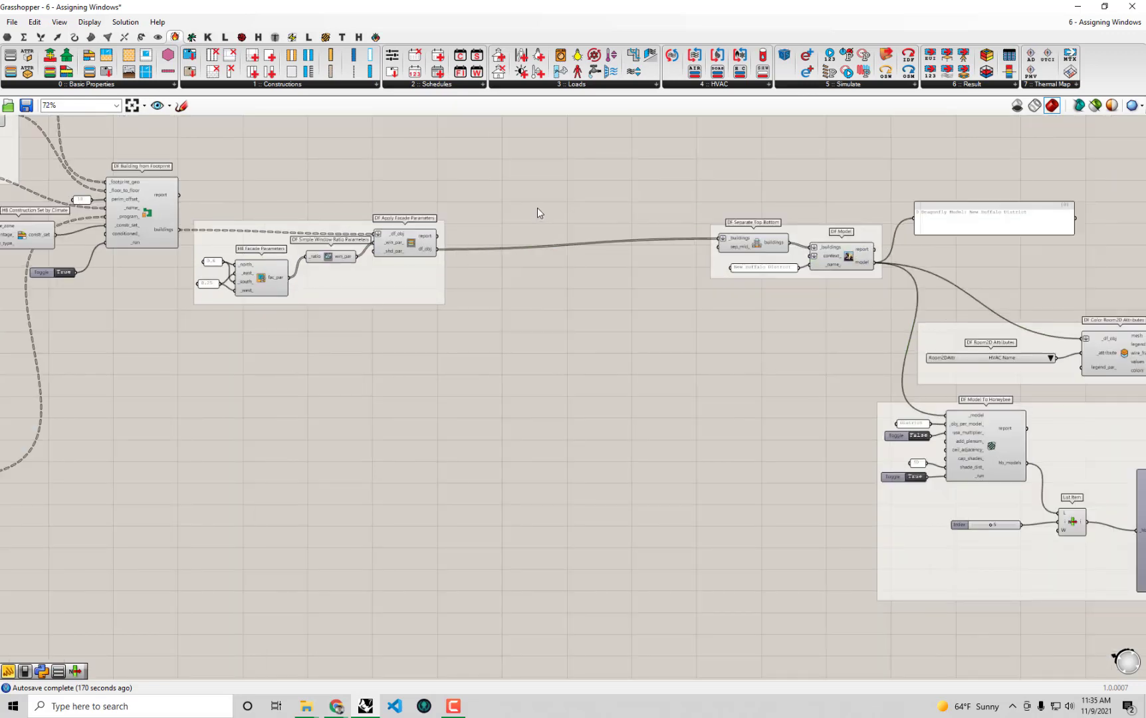
double_click(559, 168)
type("panm")
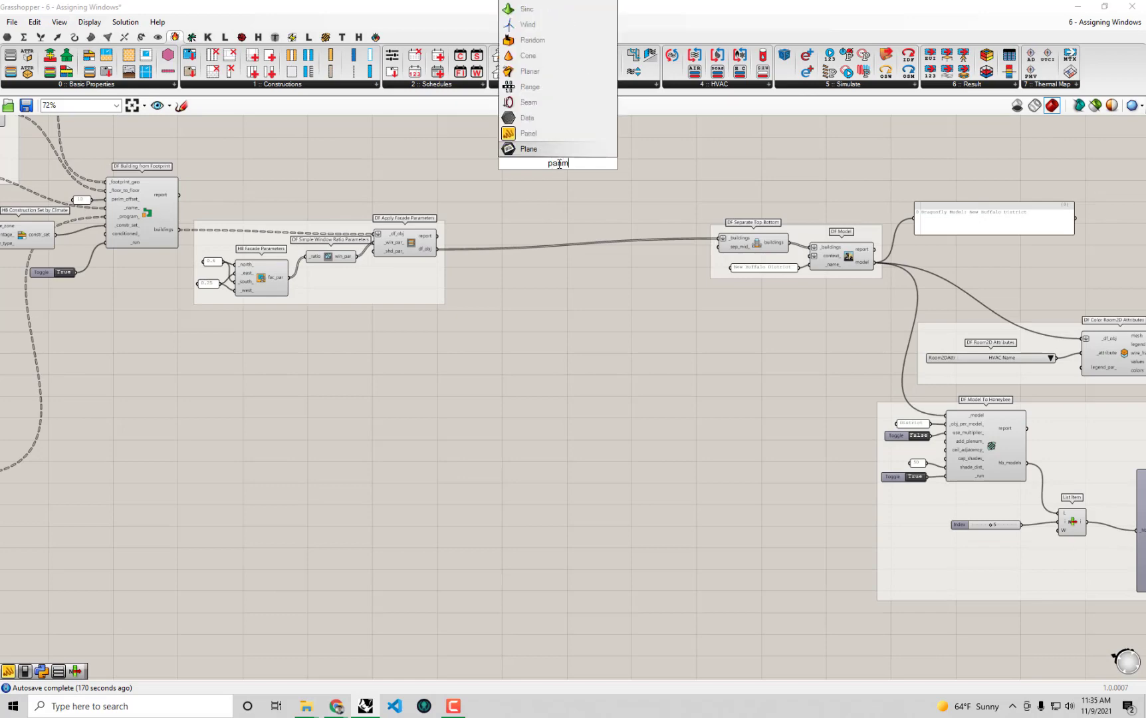
left_click(555, 134)
scroll(380, 323, "up", 5)
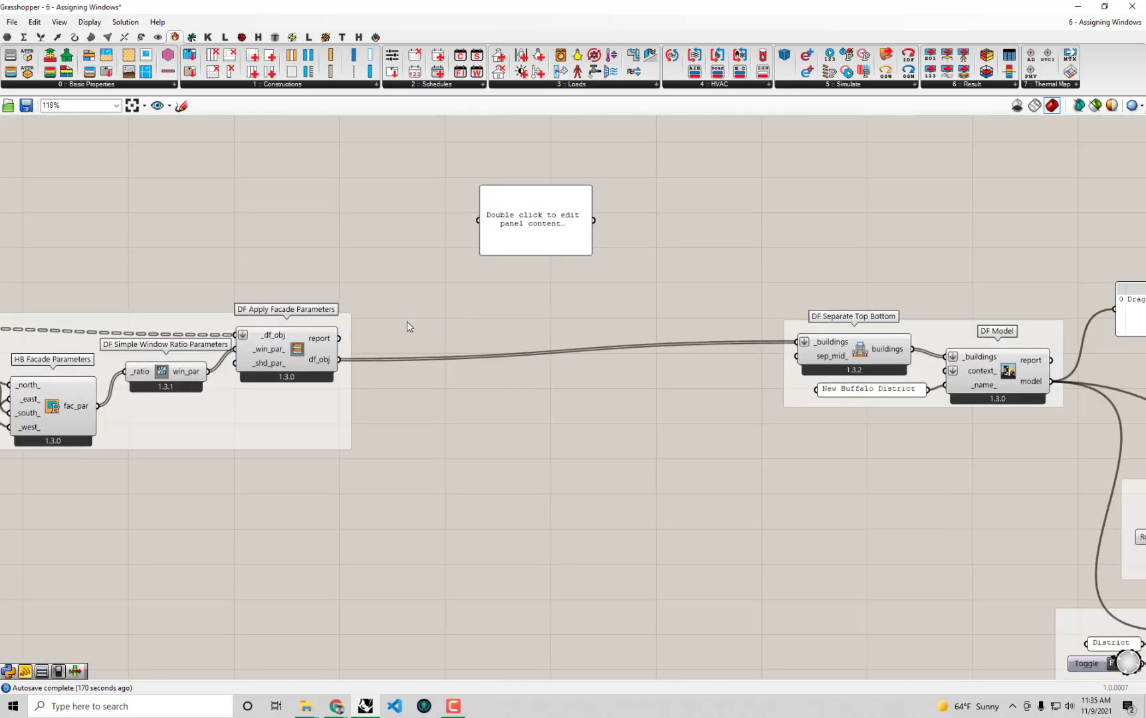
left_click_drag(341, 365, 479, 220)
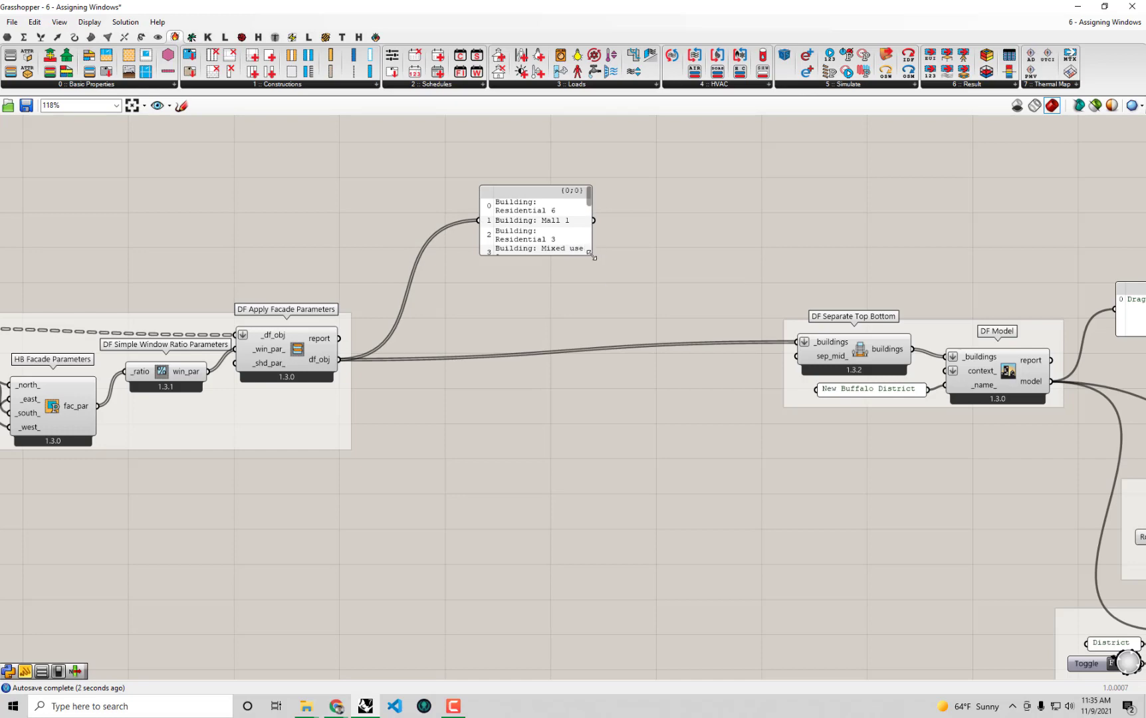
Enlarge the new panel to show the whole building list and reposition it above the connecting wire
left_click_drag(590, 254, 723, 380)
left_click_drag(575, 326, 589, 220)
right_click_drag(589, 220, 593, 318)
left_click_drag(609, 327, 607, 311)
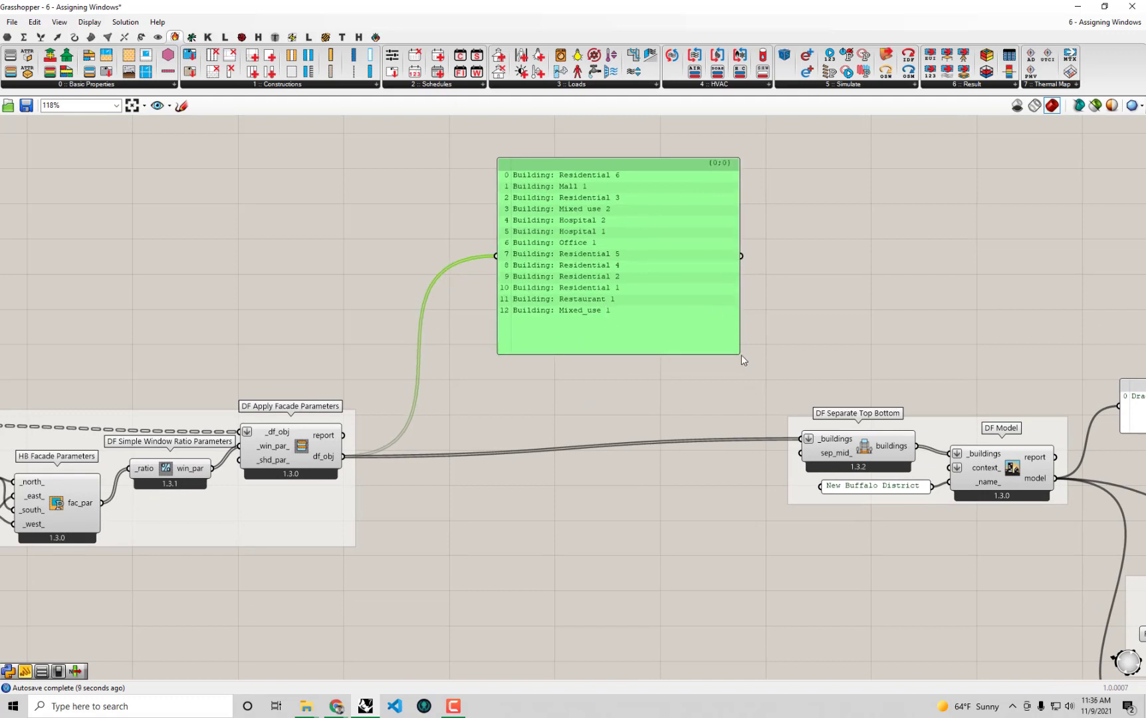
left_click_drag(741, 354, 741, 339)
left_click(467, 214)
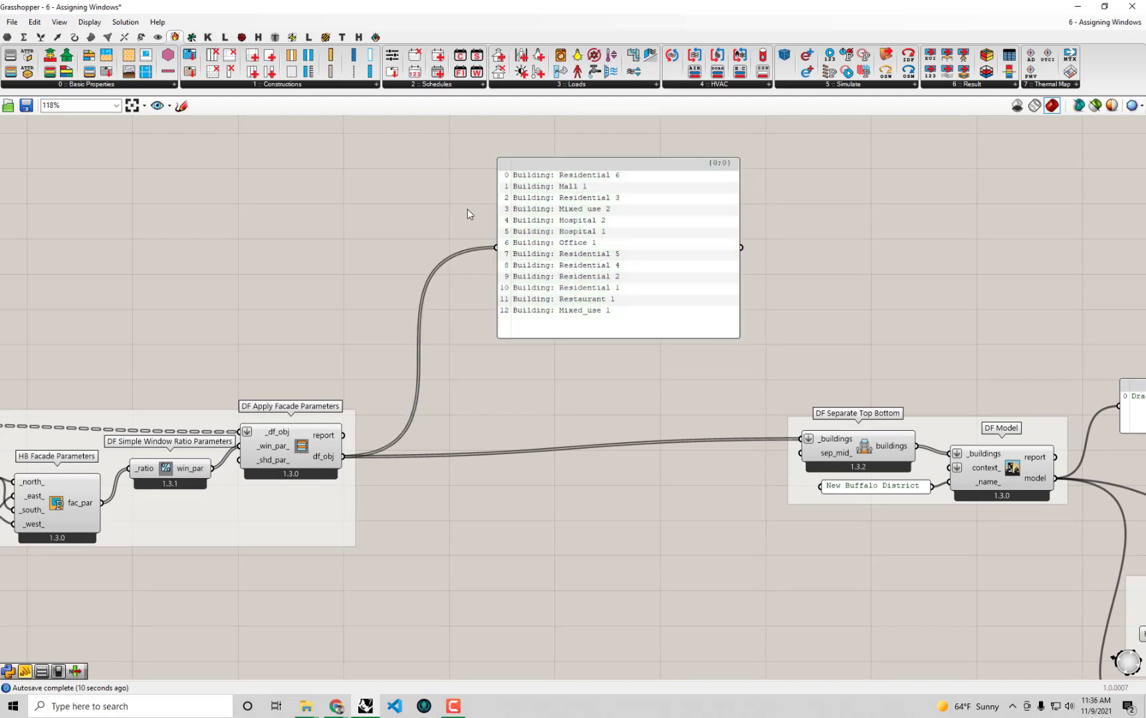
Place a DF All-Air HVAC component from the Dragonfly energy components below the wire to DF Separate Top Bottom
left_click(225, 36)
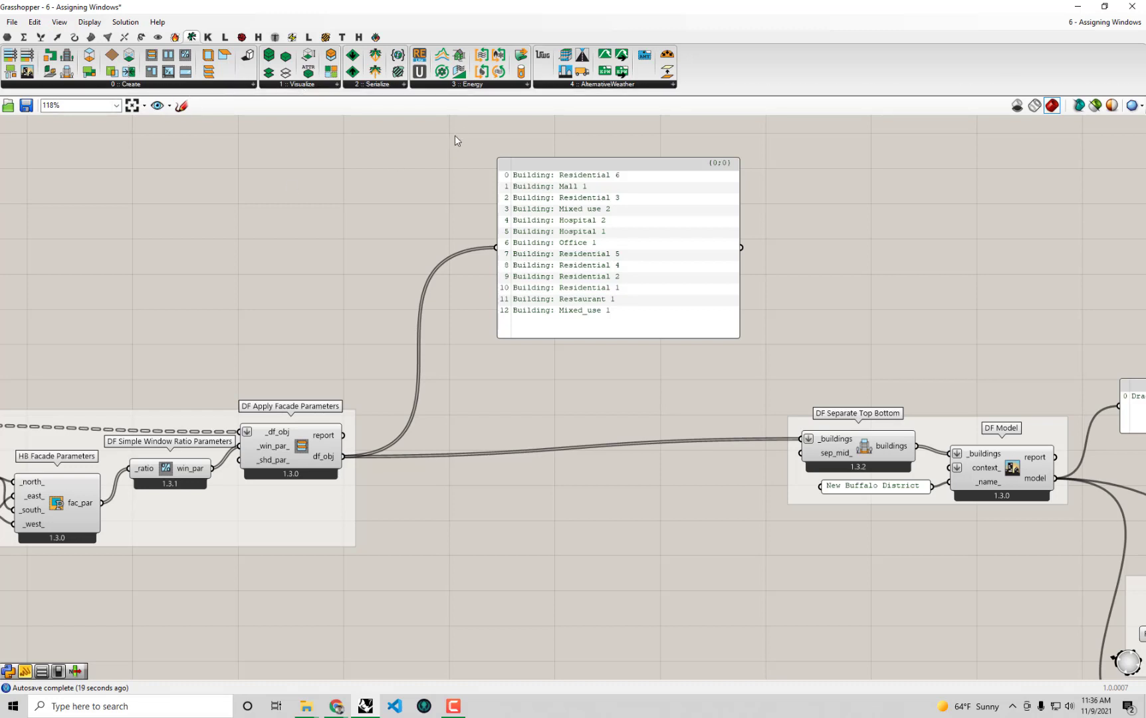
left_click(468, 86)
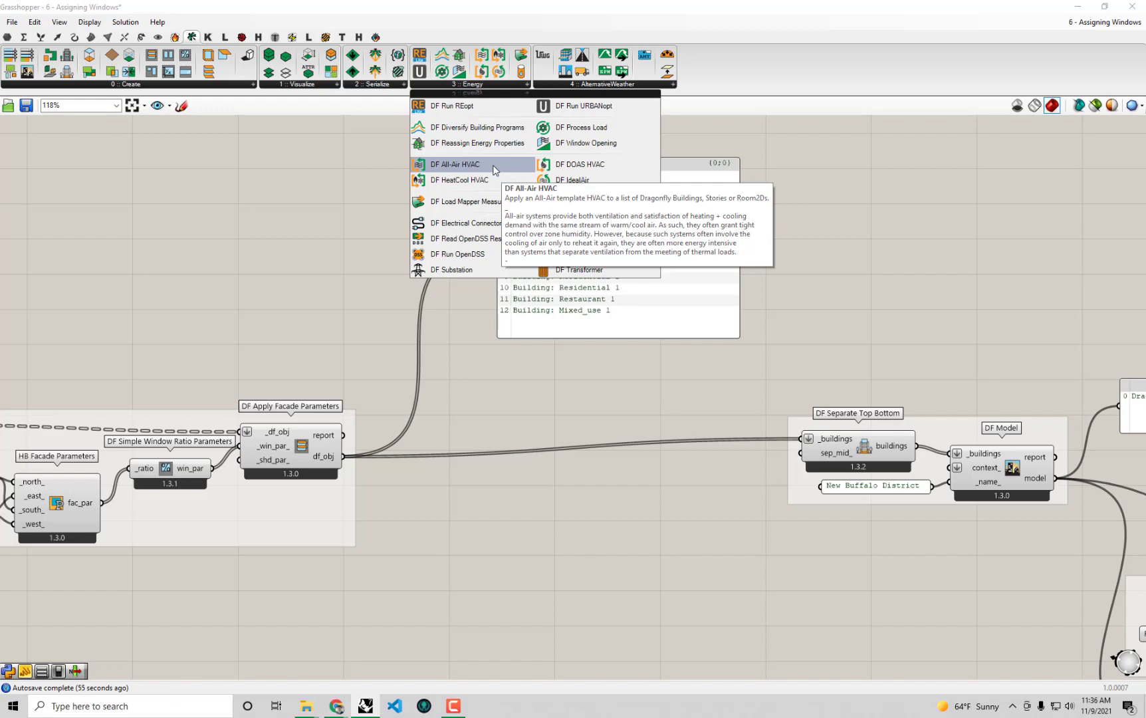
left_click(466, 164)
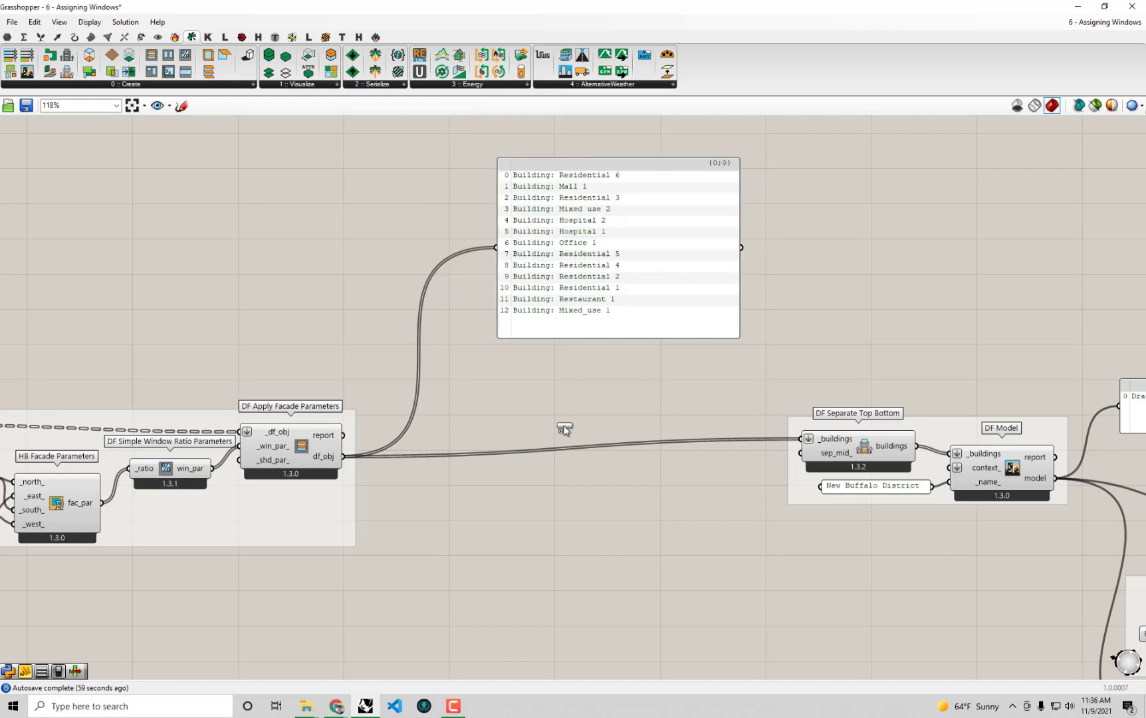
left_click(602, 548)
scroll(591, 507, "up", 4)
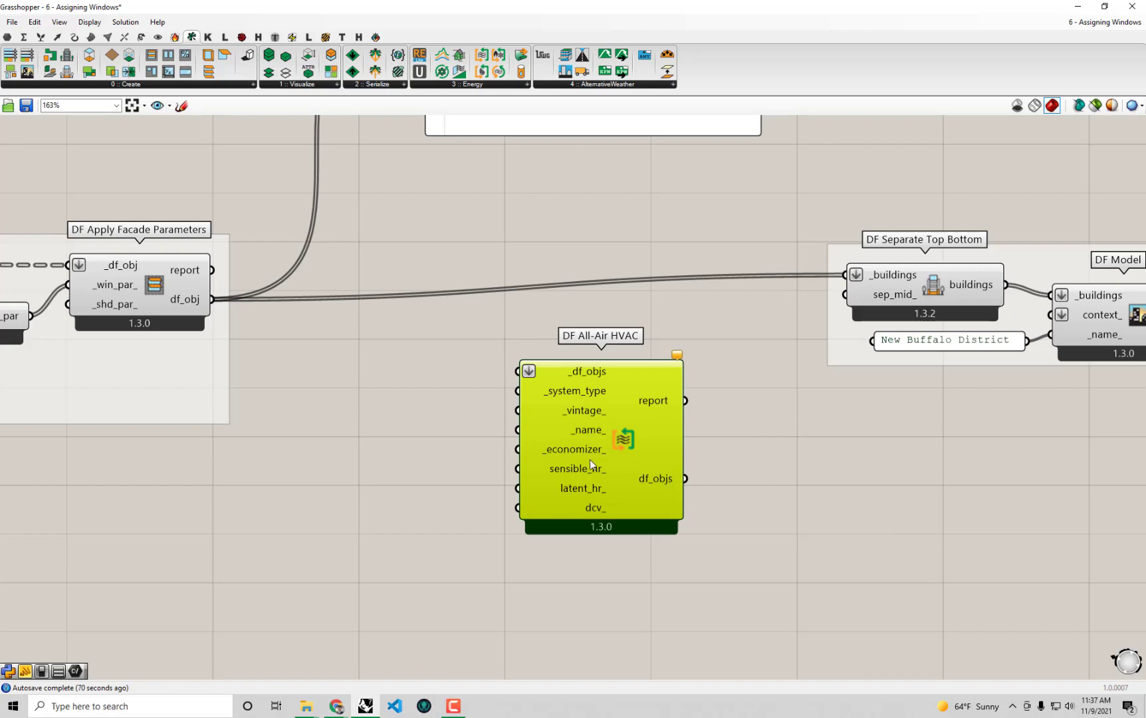
Connect the df_obj output of DF Apply Facade Parameters to the _df_objs input of DF All-Air HVAC
right_click_drag(236, 342, 285, 459)
mouse_move(578, 268)
left_mouse_down()
mouse_move(589, 282)
mouse_move(592, 266)
left_mouse_up()
left_click_drag(620, 228, 620, 303)
left_click_drag(262, 416, 577, 490)
right_click_drag(778, 505, 741, 473)
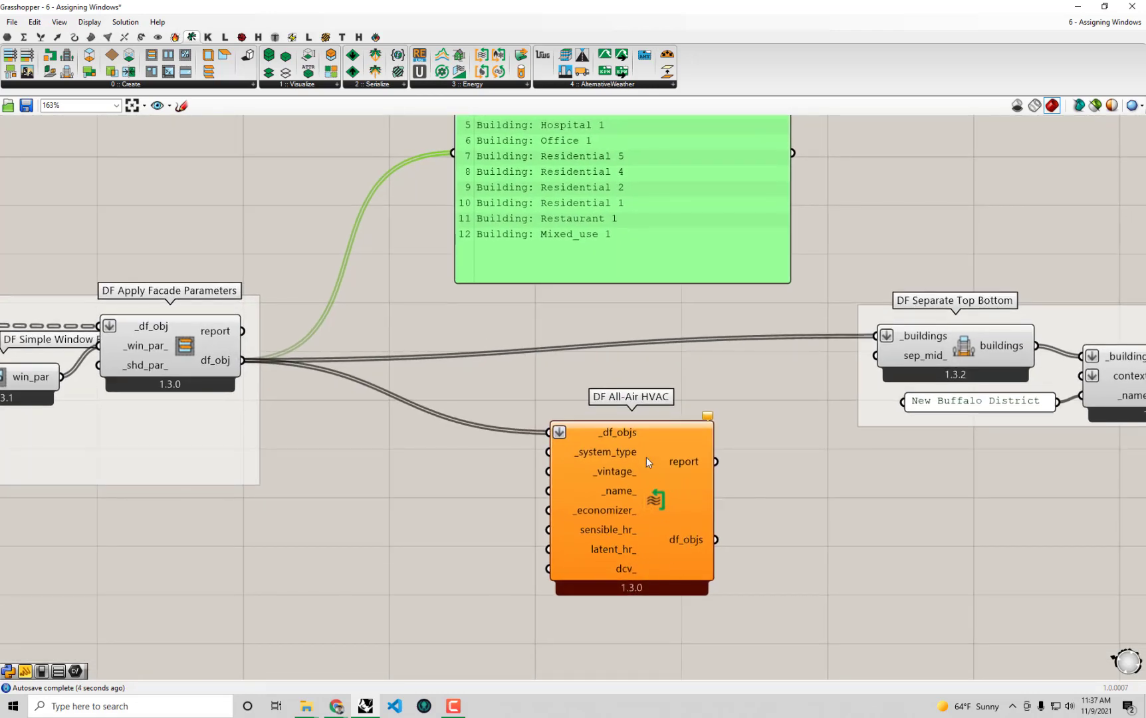
Check the warning on DF All-Air HVAC and review its inputs and outputs
mouse_move(709, 418)
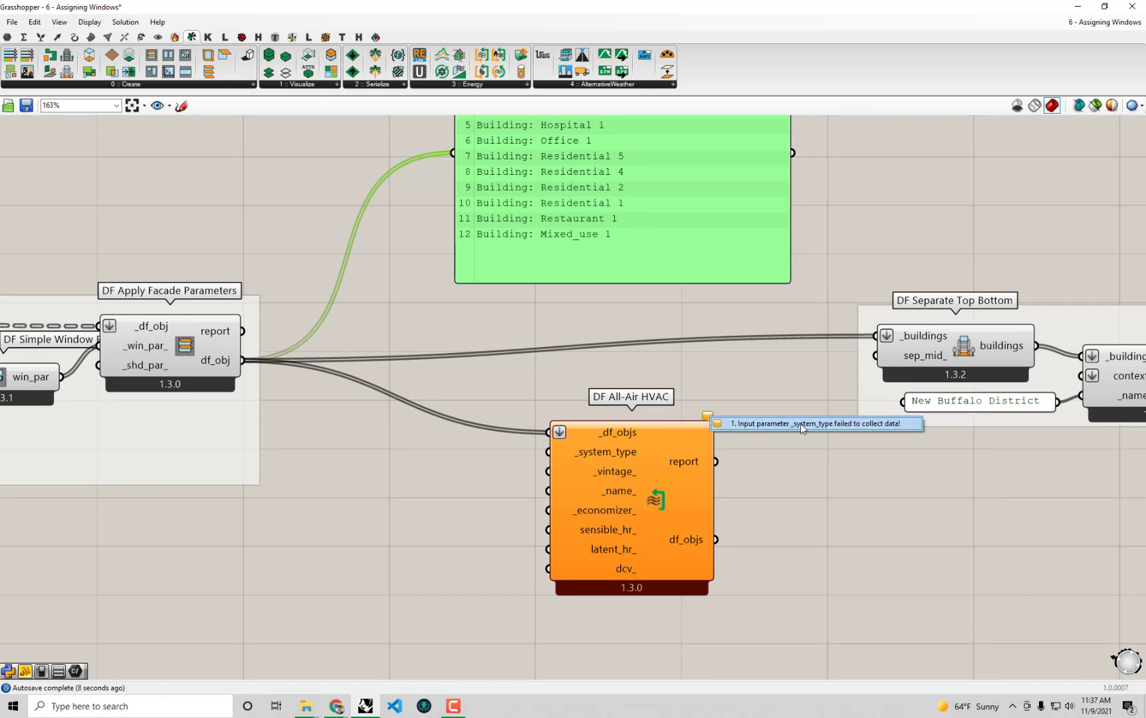
left_click(658, 449)
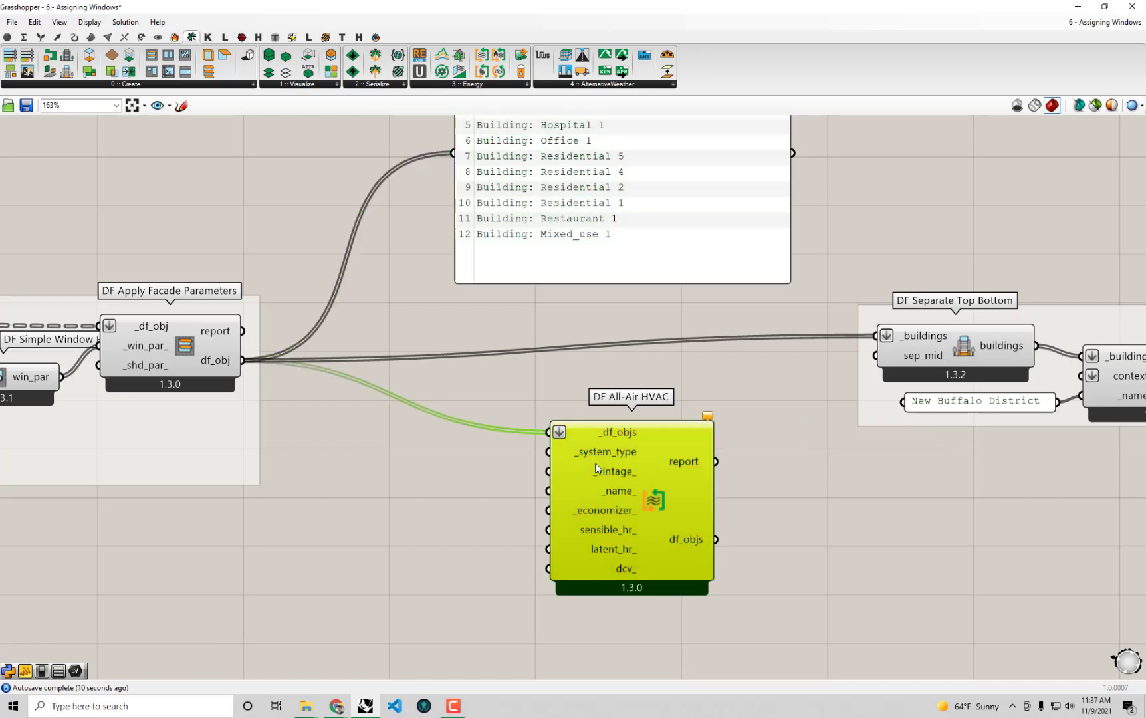
scroll(615, 457, "up", 2)
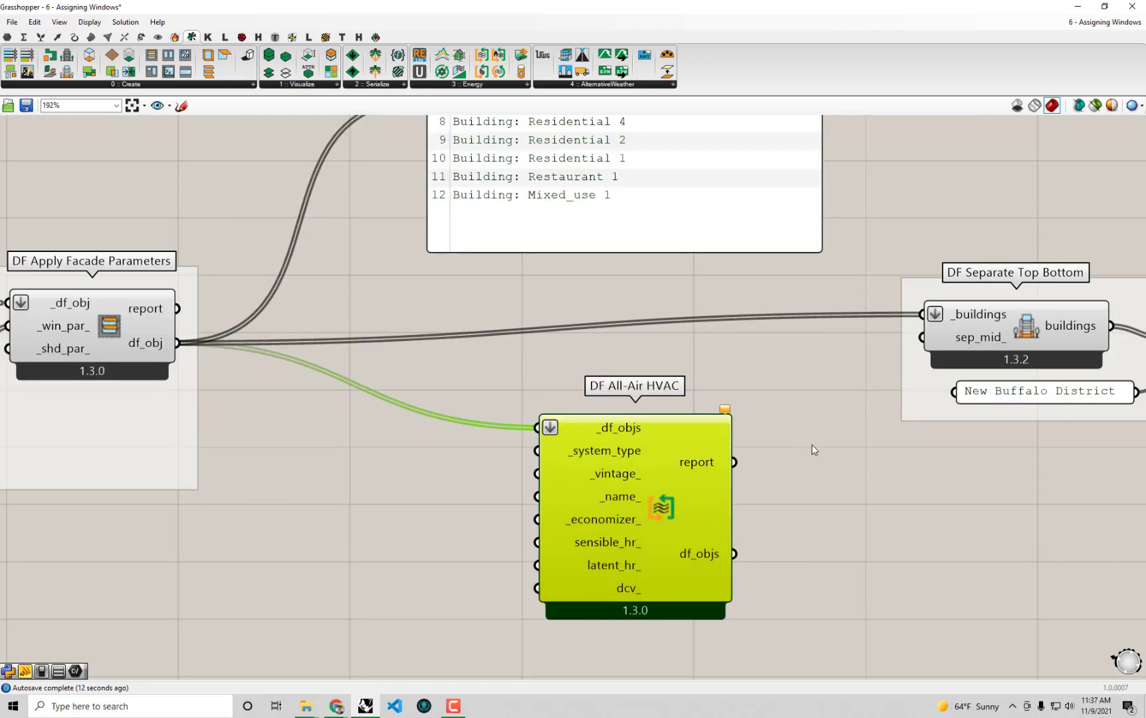
scroll(813, 449, "down", 2)
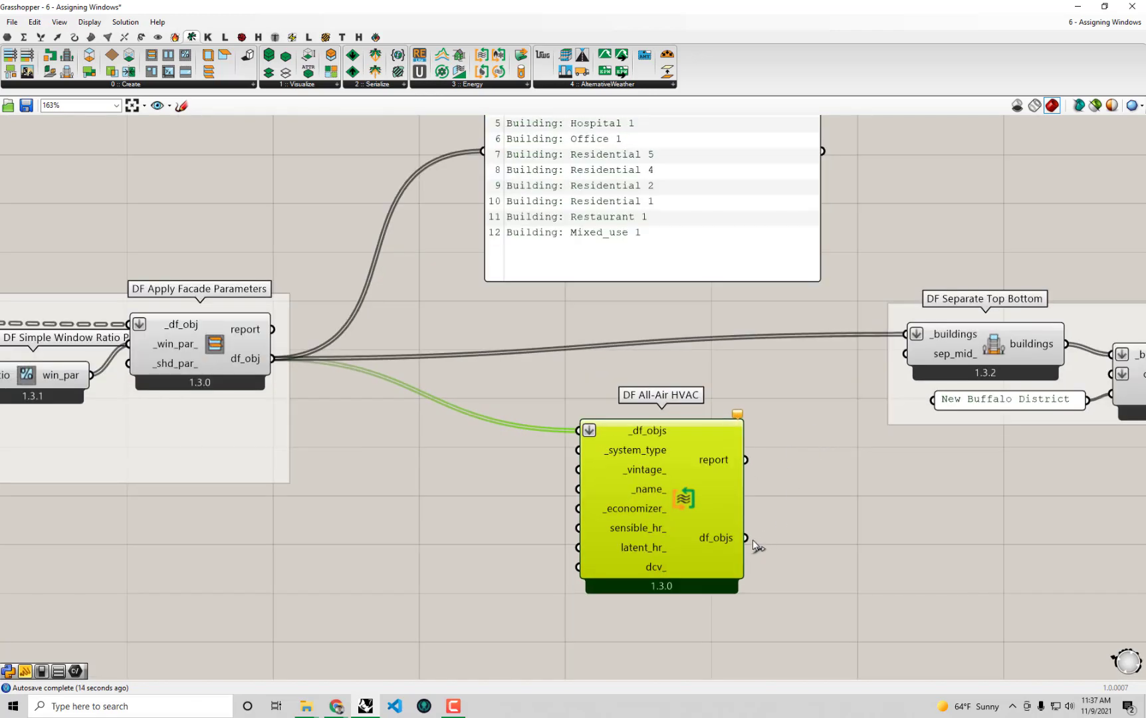
scroll(730, 510, "down", 1)
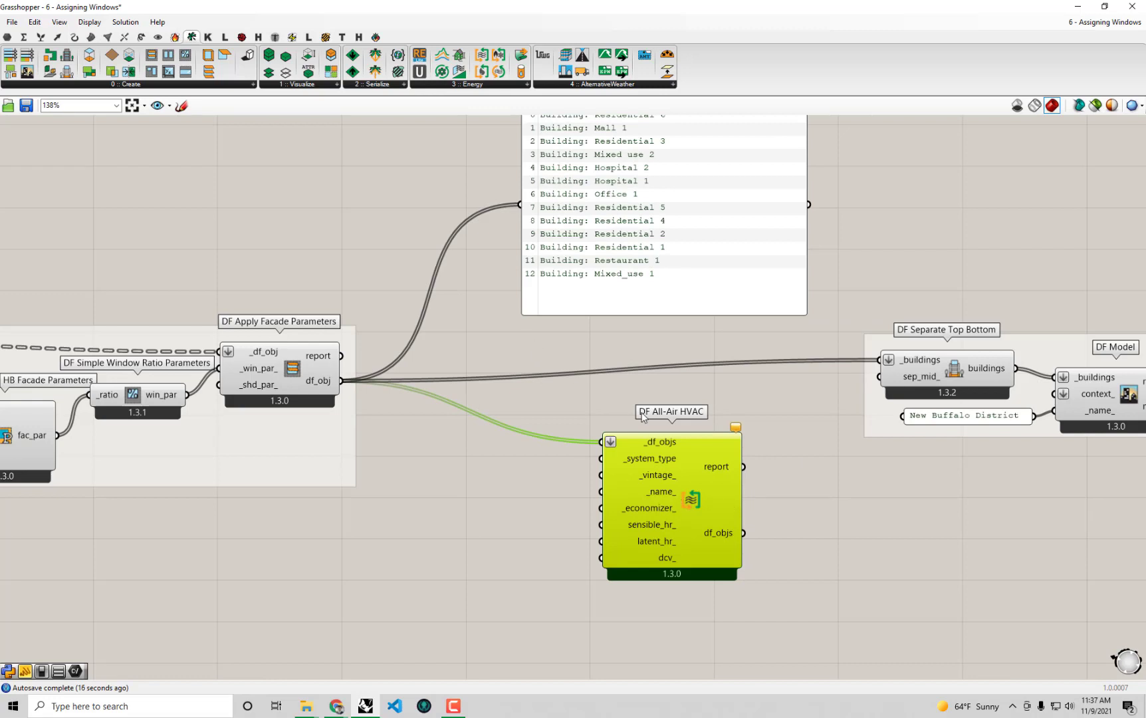
mouse_move(660, 464)
left_click(175, 37)
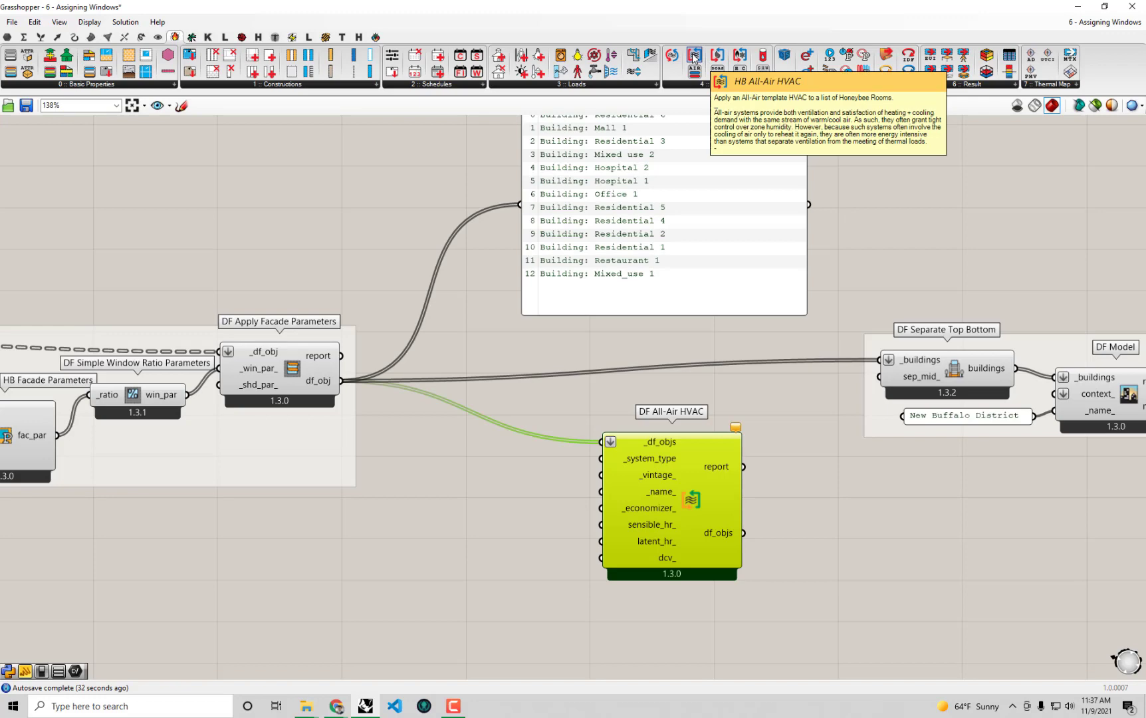
left_click_drag(693, 58, 670, 575)
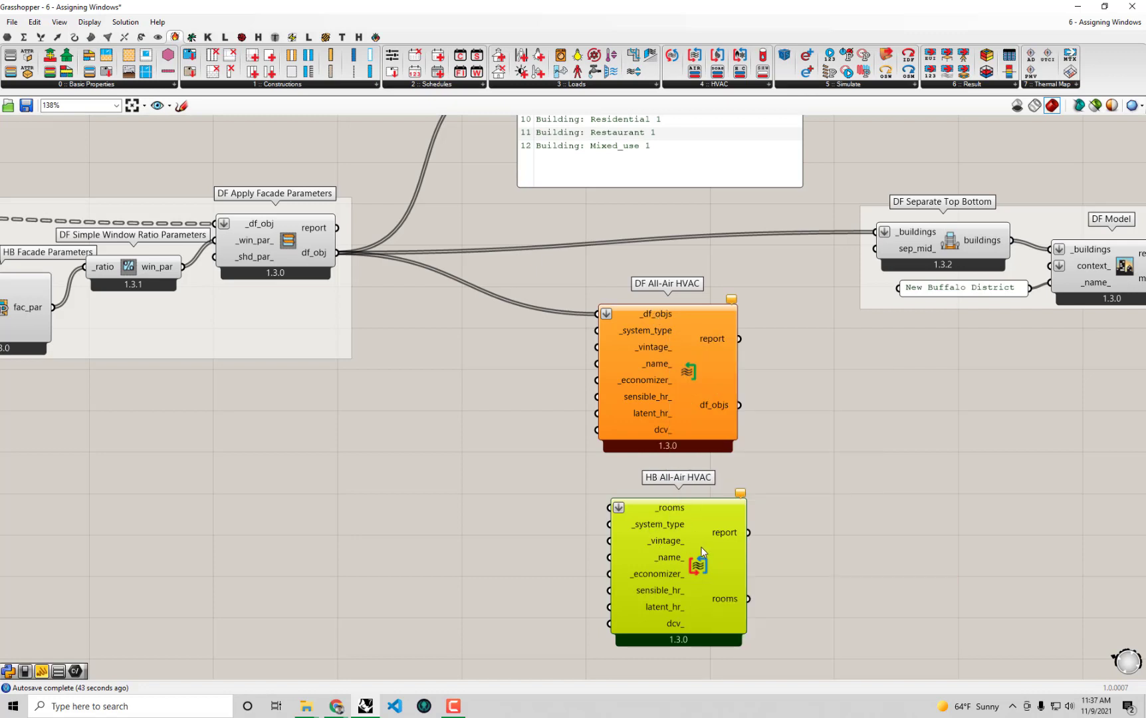
key("Delete")
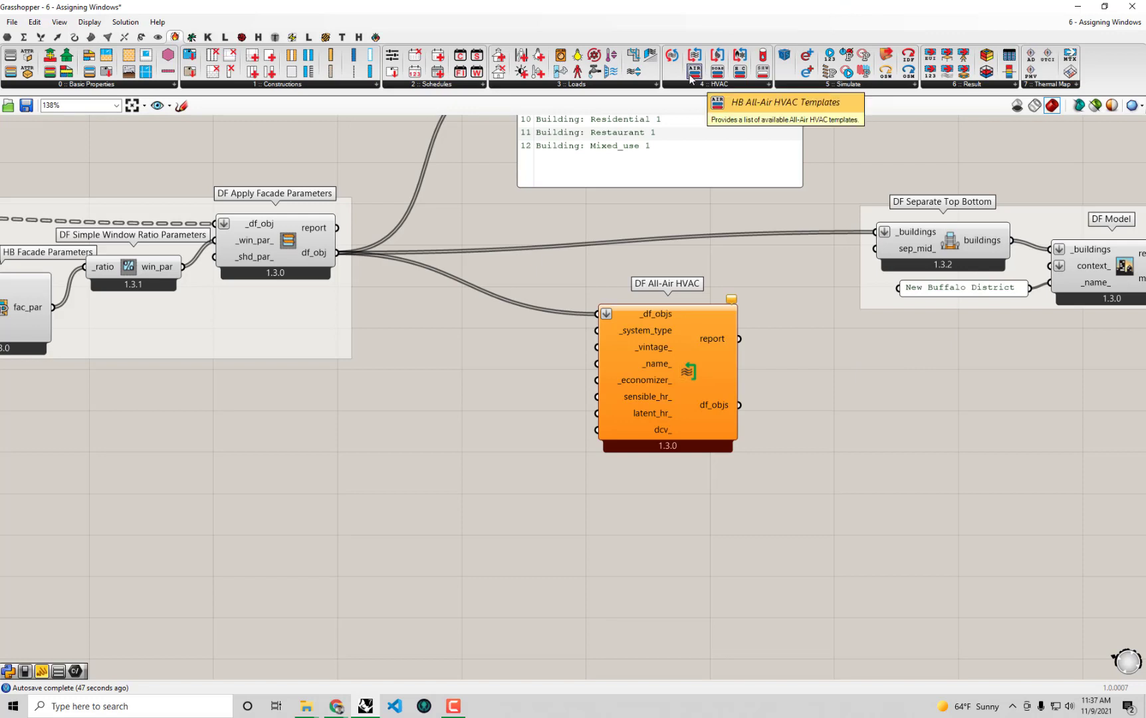
Place an HB All-Air HVAC Templates list beside the DF All-Air HVAC component and adjust their positions
left_click_drag(693, 77, 277, 441)
left_click_drag(679, 362, 679, 366)
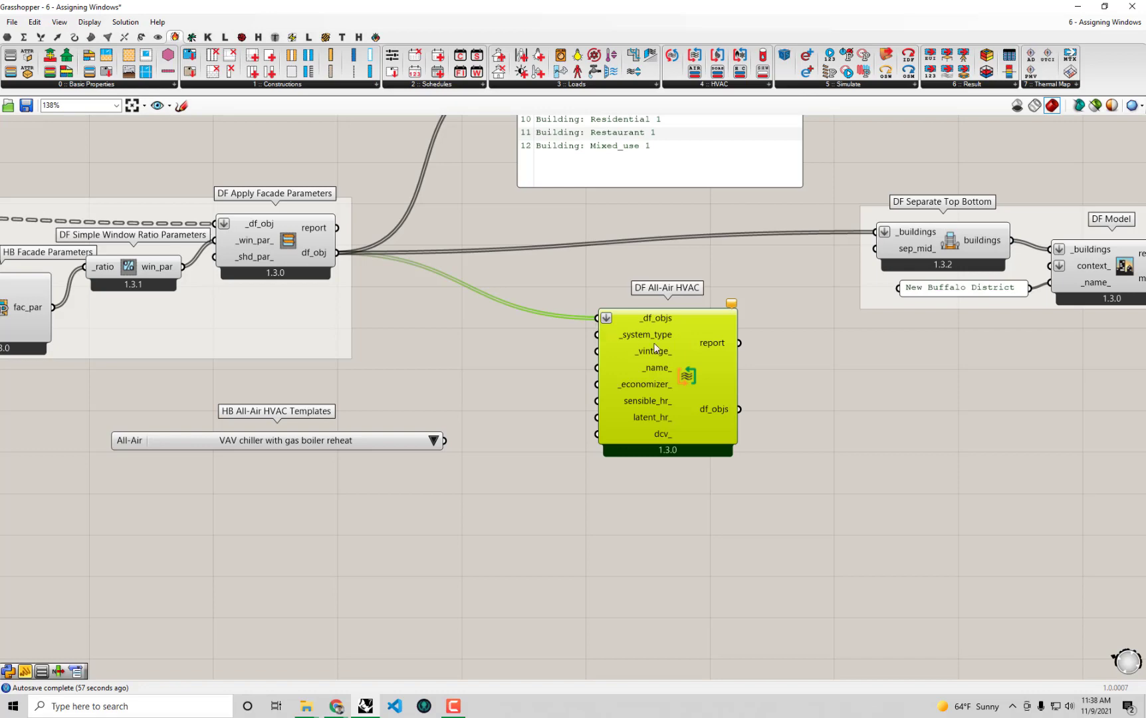
right_click_drag(672, 327, 691, 358)
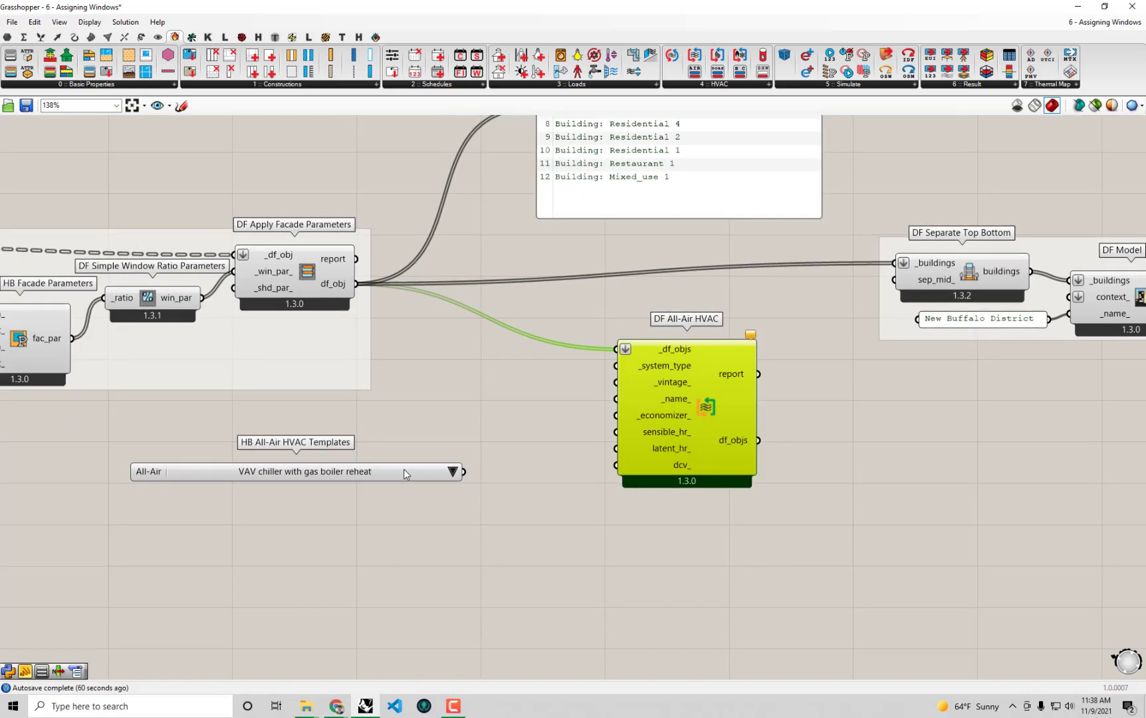
left_click_drag(458, 479, 457, 473)
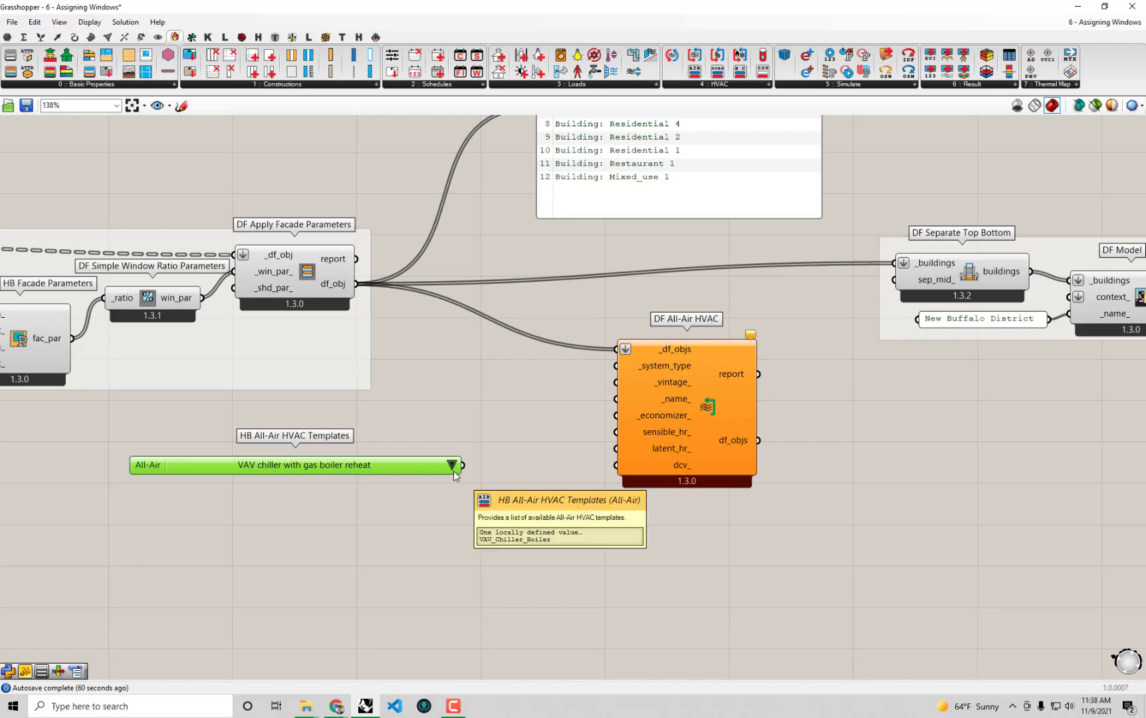
Review the all-air templates, keep VAV chiller with gas boiler reheat, and connect the list to the _system_type input of DF All-Air HVAC
left_click(451, 467)
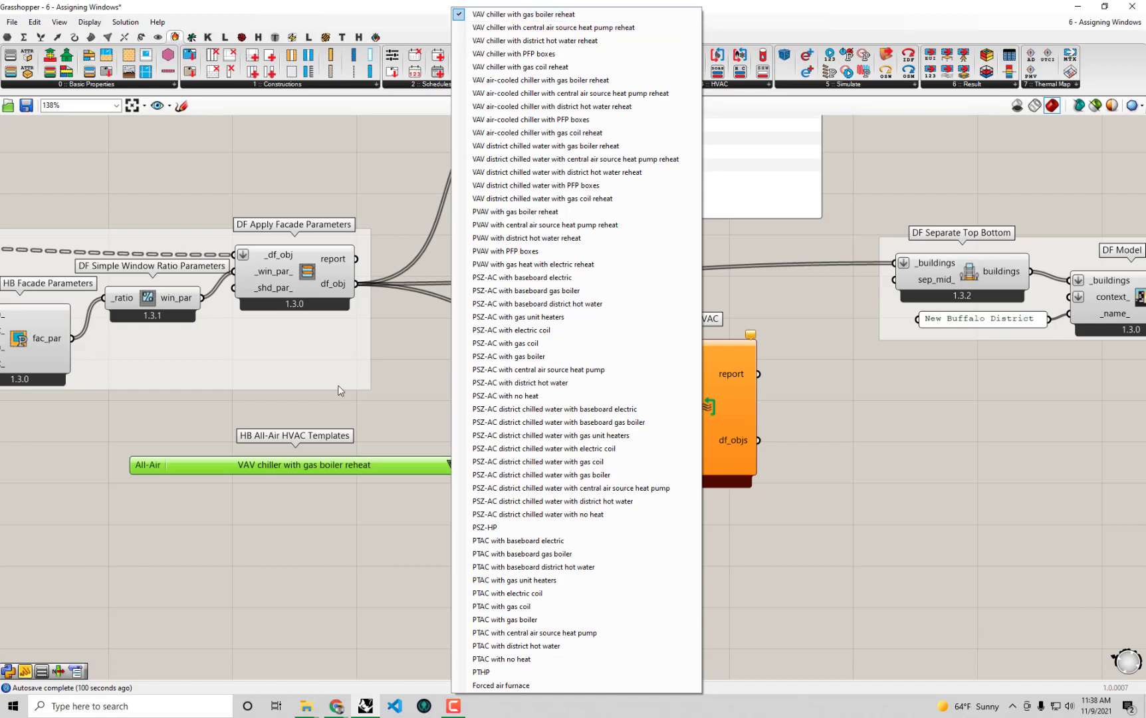
left_click(410, 430)
left_click_drag(410, 468, 615, 367)
left_click_drag(673, 398, 615, 418)
Rewire the building list panel to the df_objs output of DF All-Air HVAC, then reposition and narrow the panel
right_click_drag(627, 392, 654, 555)
left_click_drag(670, 599, 508, 246)
left_click_drag(644, 248, 808, 222)
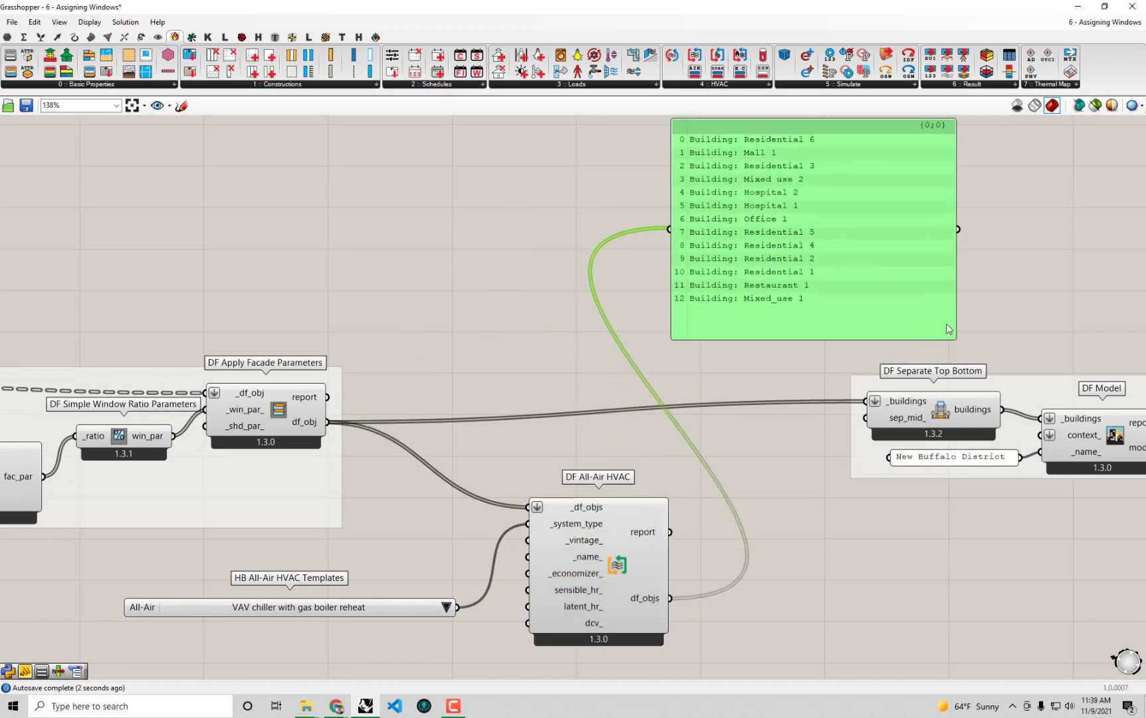
left_click_drag(956, 316, 885, 308)
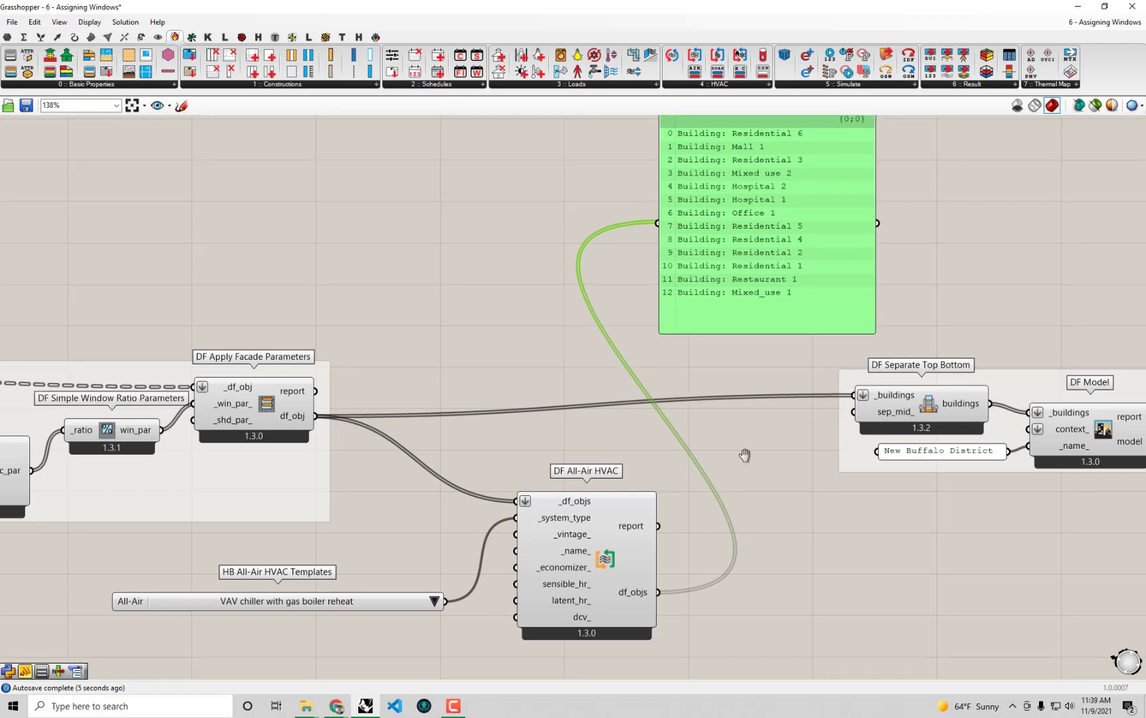
right_click_drag(779, 471, 744, 459)
right_click_drag(726, 520, 665, 535)
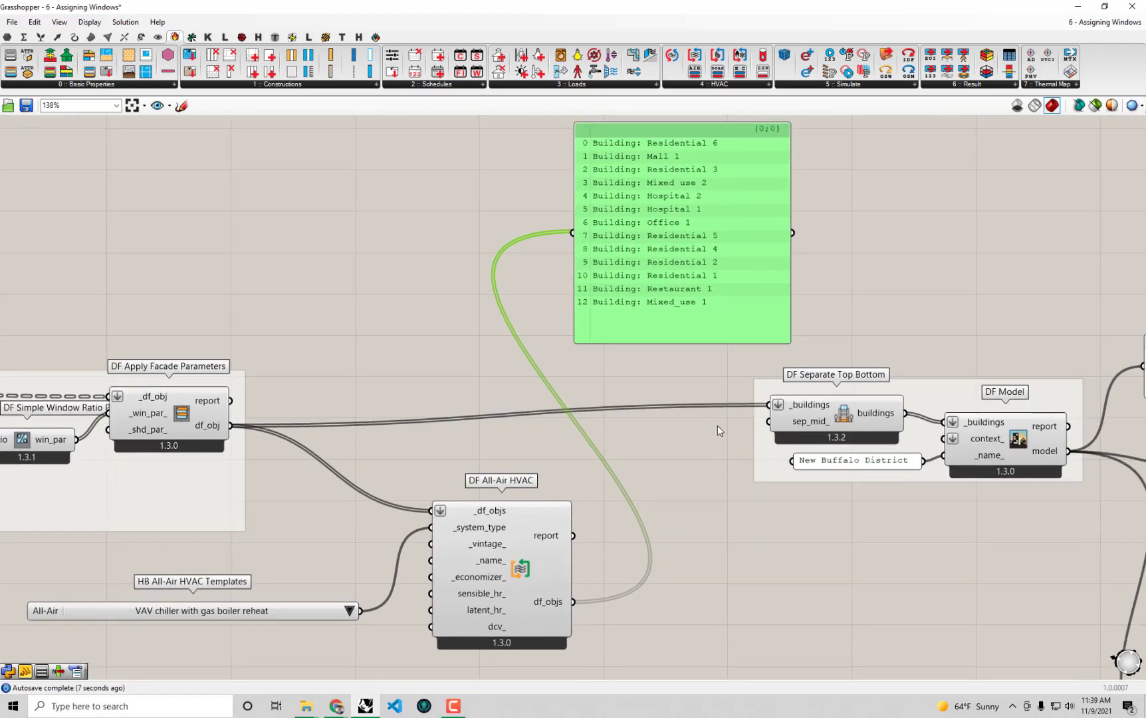
Replace the facade parameters source on the _buildings input of DF Separate Top Bottom with the df_objs output of DF All-Air HVAC
right_click_drag(716, 415, 684, 404)
left_click_drag(539, 592, 744, 393)
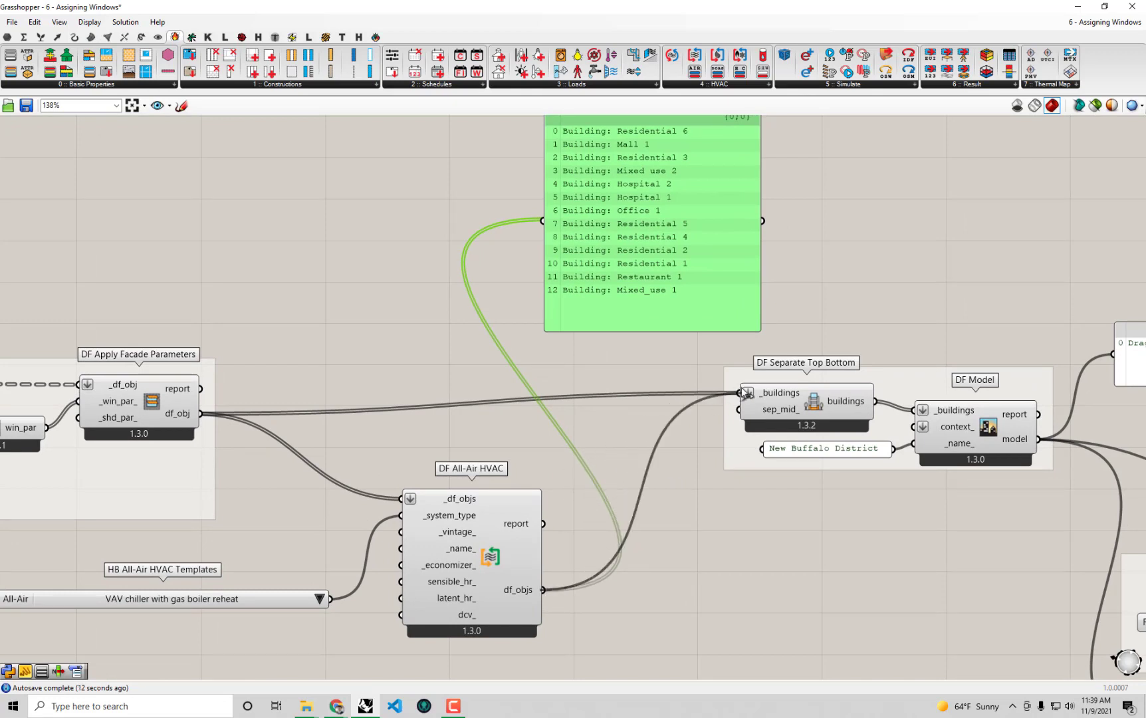
left_click_drag(616, 268, 613, 270)
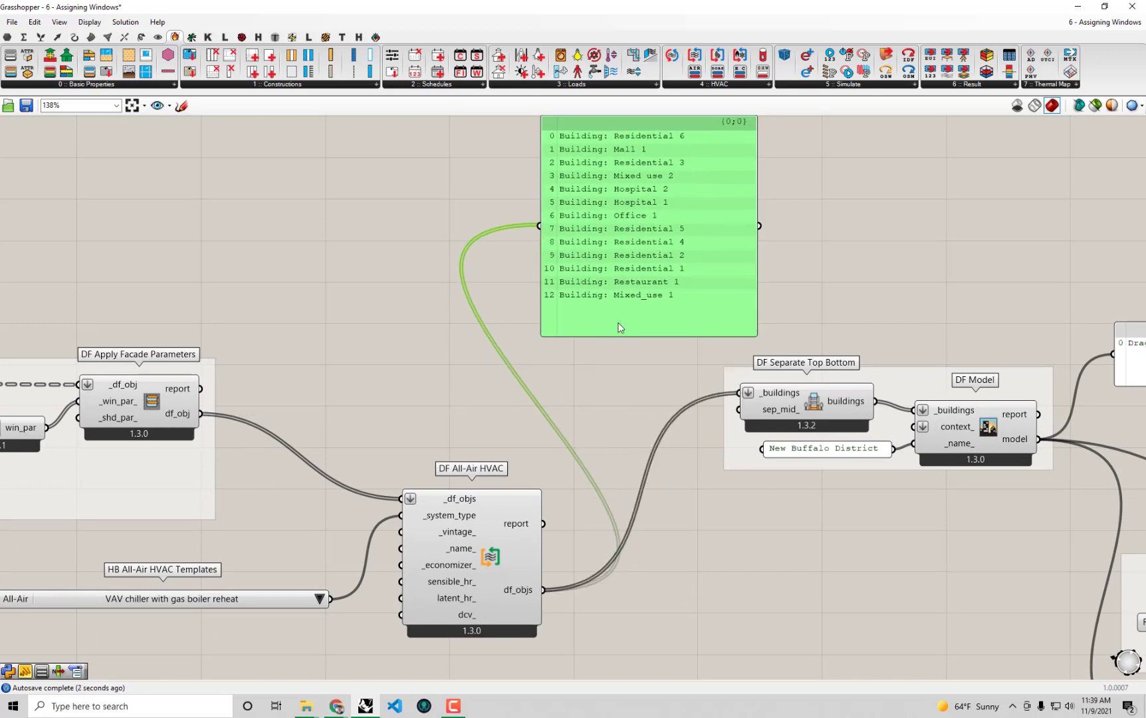
left_click(709, 600)
Show Grasshopper beside the Rhino viewport and examine the HVAC systems coloured on the district's buildings
left_click_drag(553, 4, 1145, 174)
scroll(299, 310, "down", 5)
right_click_drag(299, 311, 334, 384)
scroll(290, 360, "down", 2)
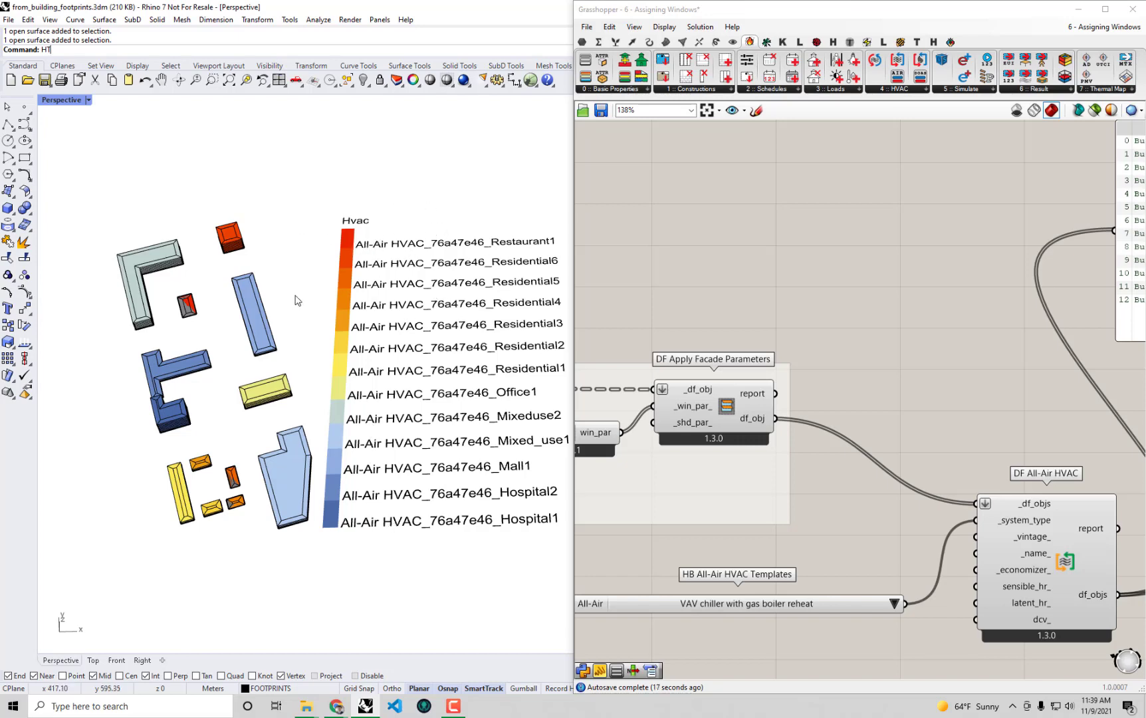
mouse_move(296, 292)
right_mouse_down()
mouse_move(296, 274)
mouse_move(300, 286)
right_mouse_up()
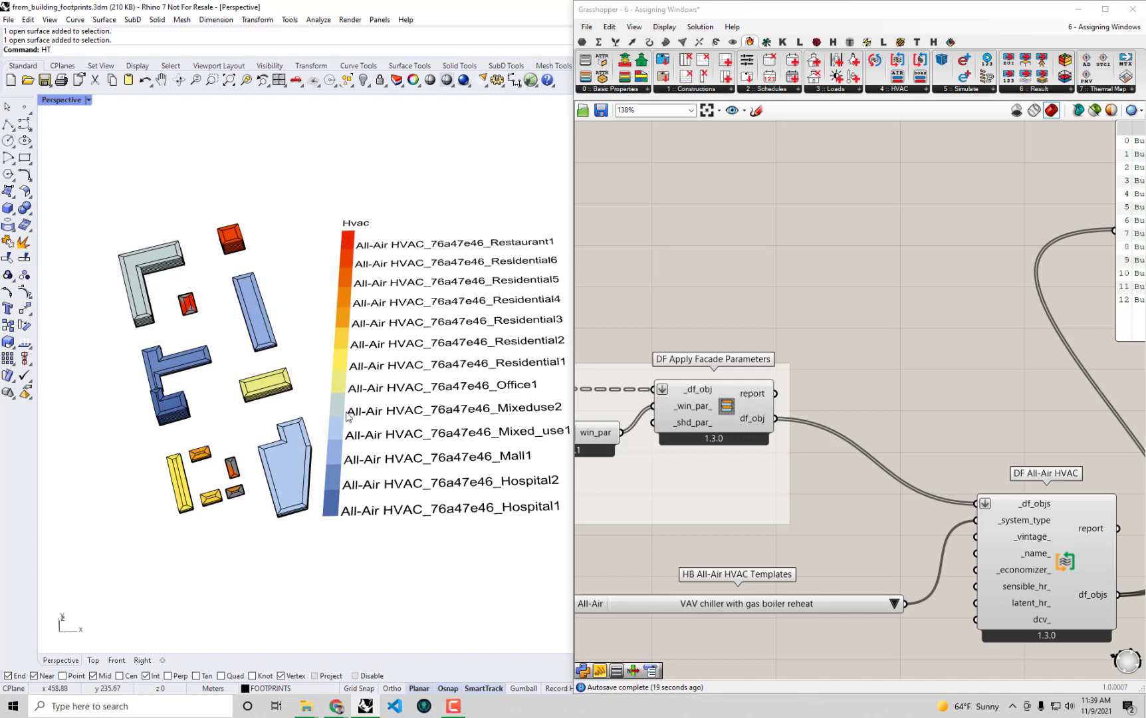
right_click_drag(775, 612, 788, 514)
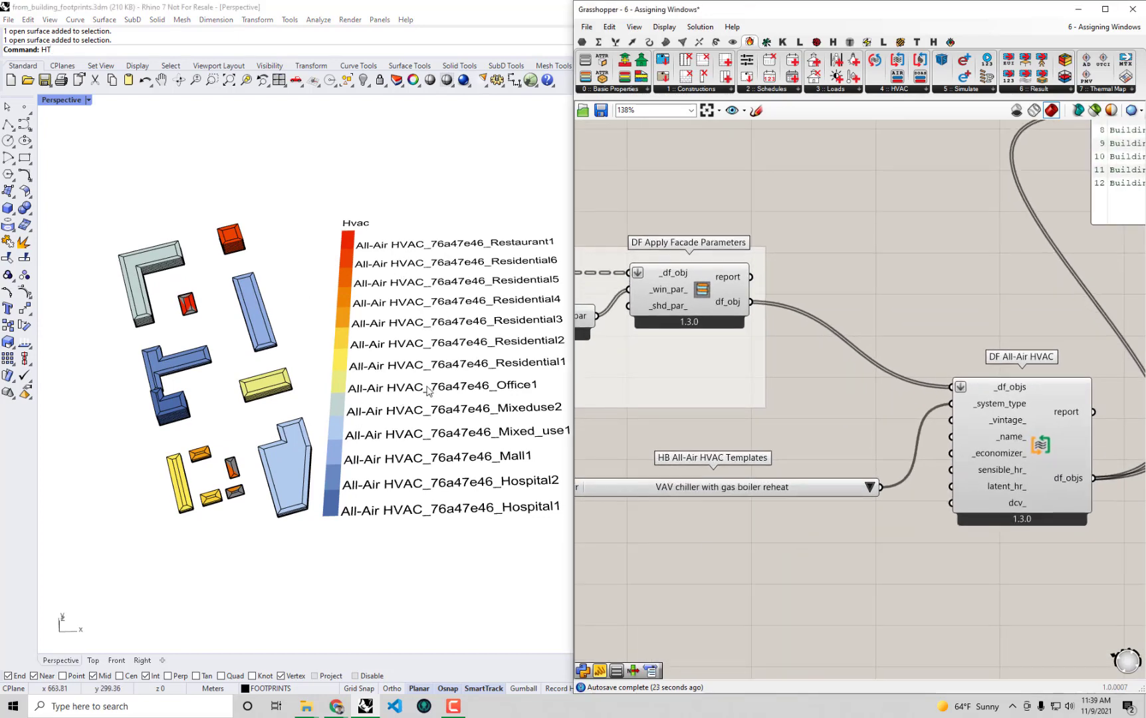
right_click_drag(428, 390, 433, 403)
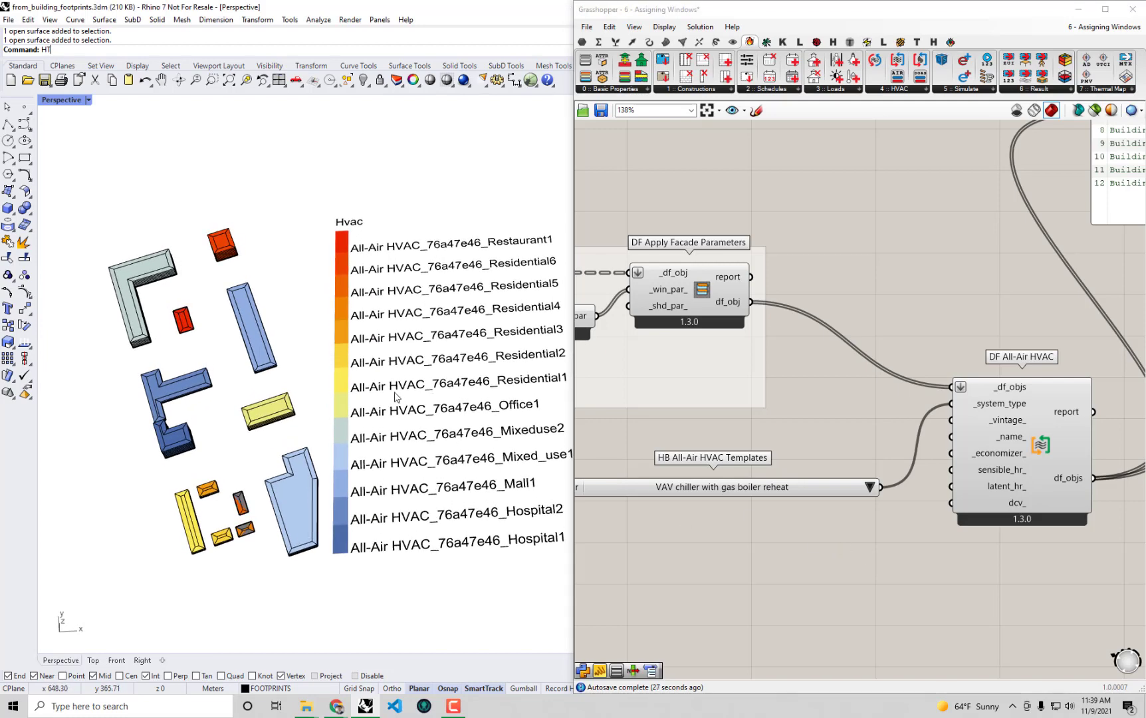
Add a text panel reading VaV System below the HB All-Air HVAC Templates list
right_click_drag(893, 572, 889, 516)
scroll(889, 517, "up", 1)
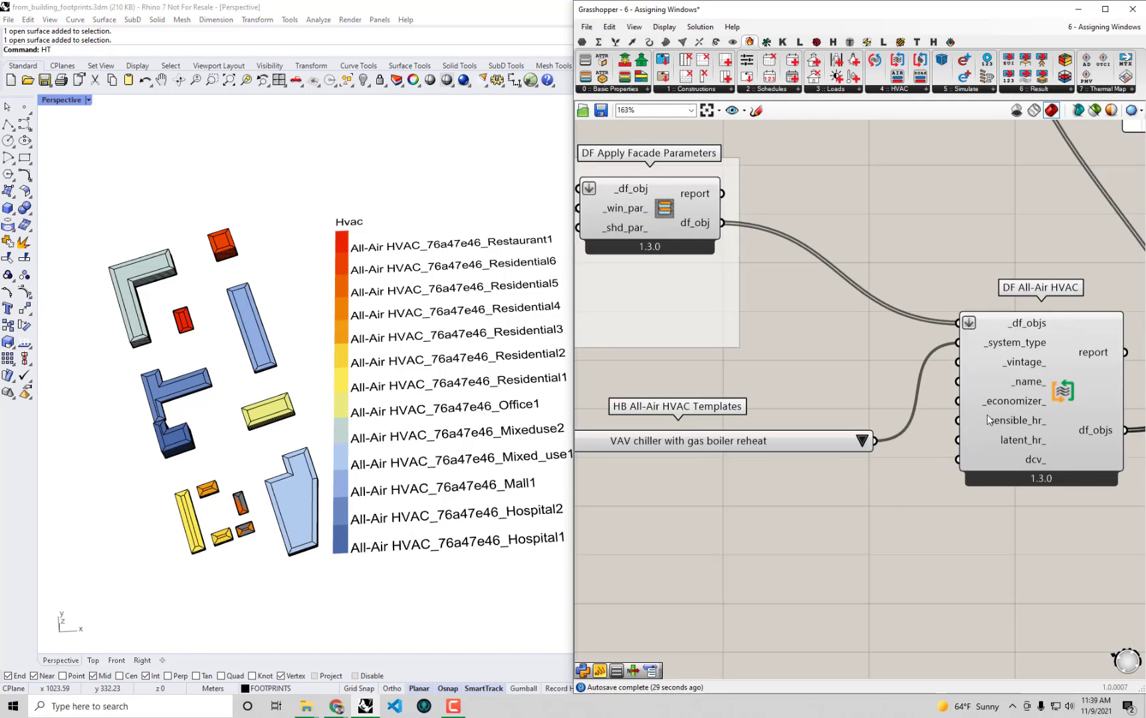
double_click(810, 530)
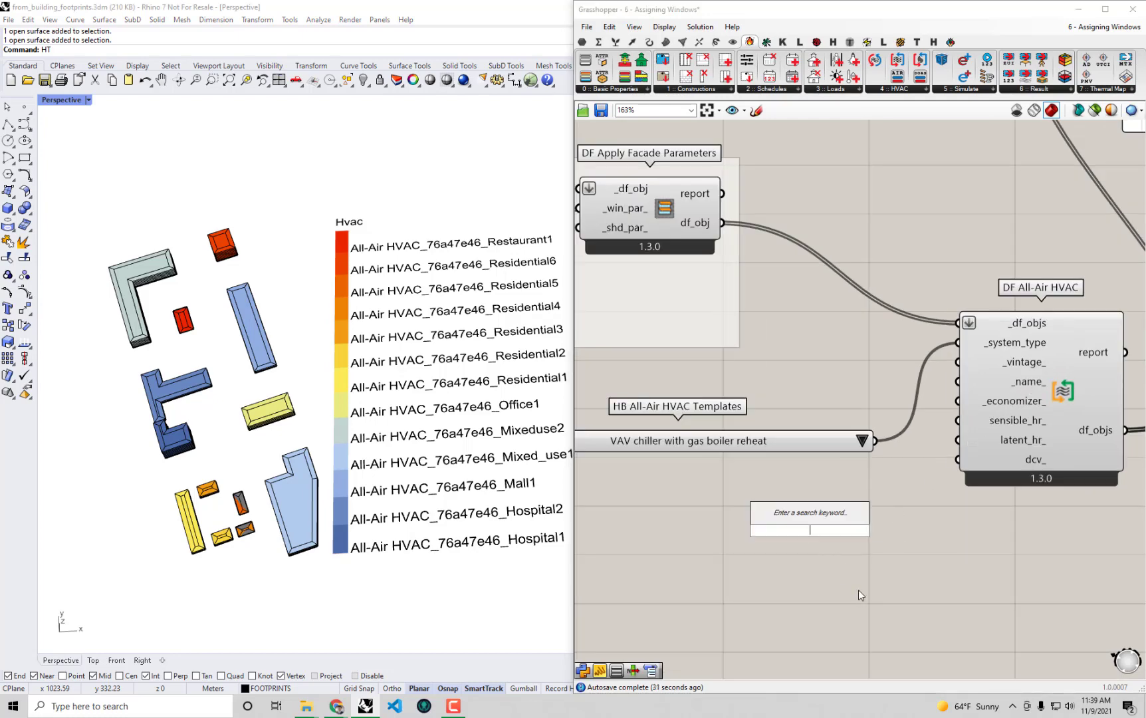
type("\"Vav")
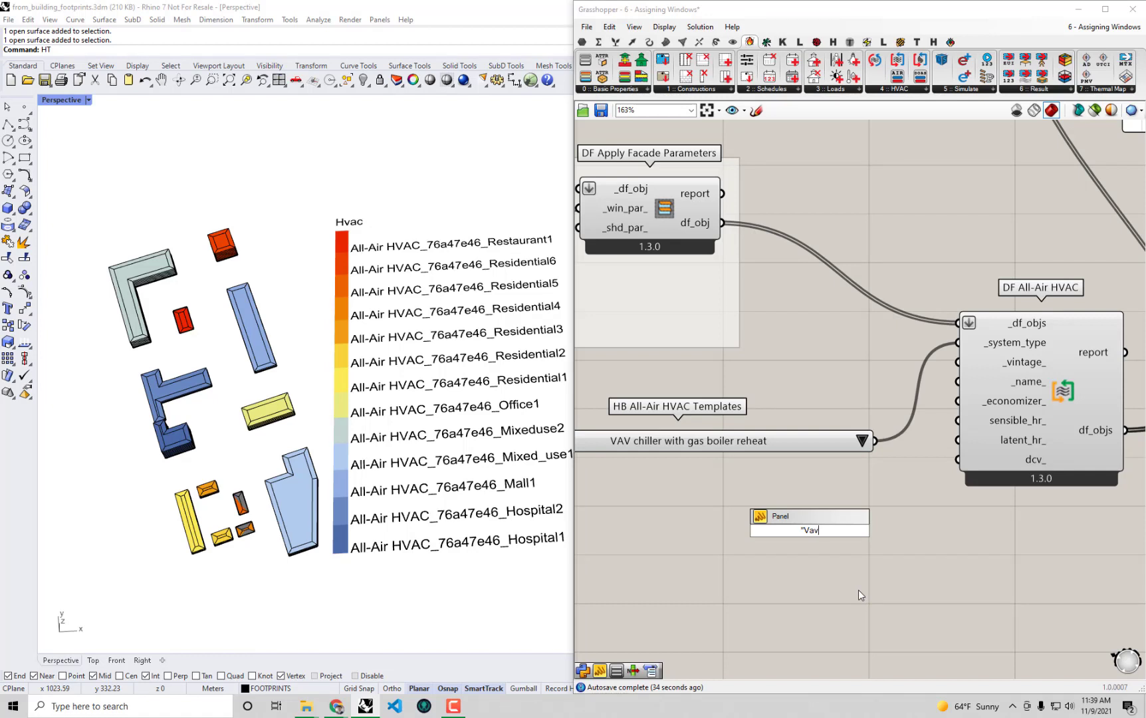
key("BackSpace")
type("V System")
key("Return")
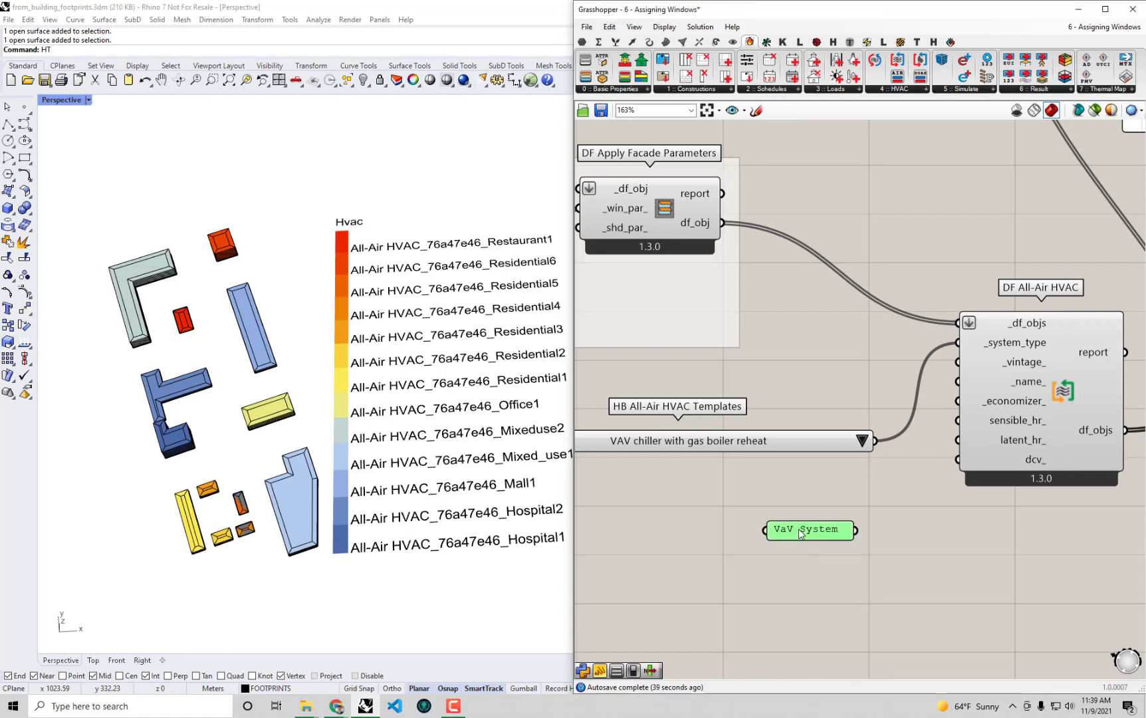
Correct the panel text to VAV System, connect it to the _name_ input of DF All-Air HVAC, and shift the templates list slightly
double_click(799, 530)
double_click(723, 464)
type("VAV")
left_click(831, 623)
left_click_drag(857, 530, 958, 382)
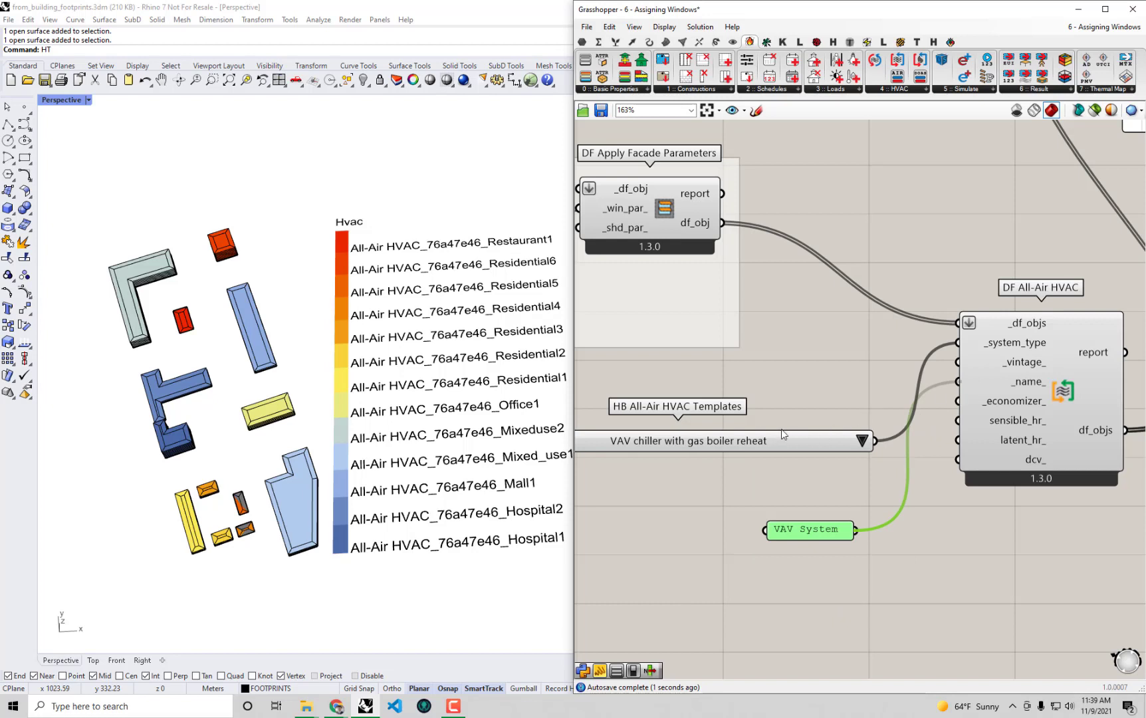
mouse_move(743, 448)
left_mouse_down()
mouse_move(696, 431)
mouse_move(752, 431)
left_mouse_up()
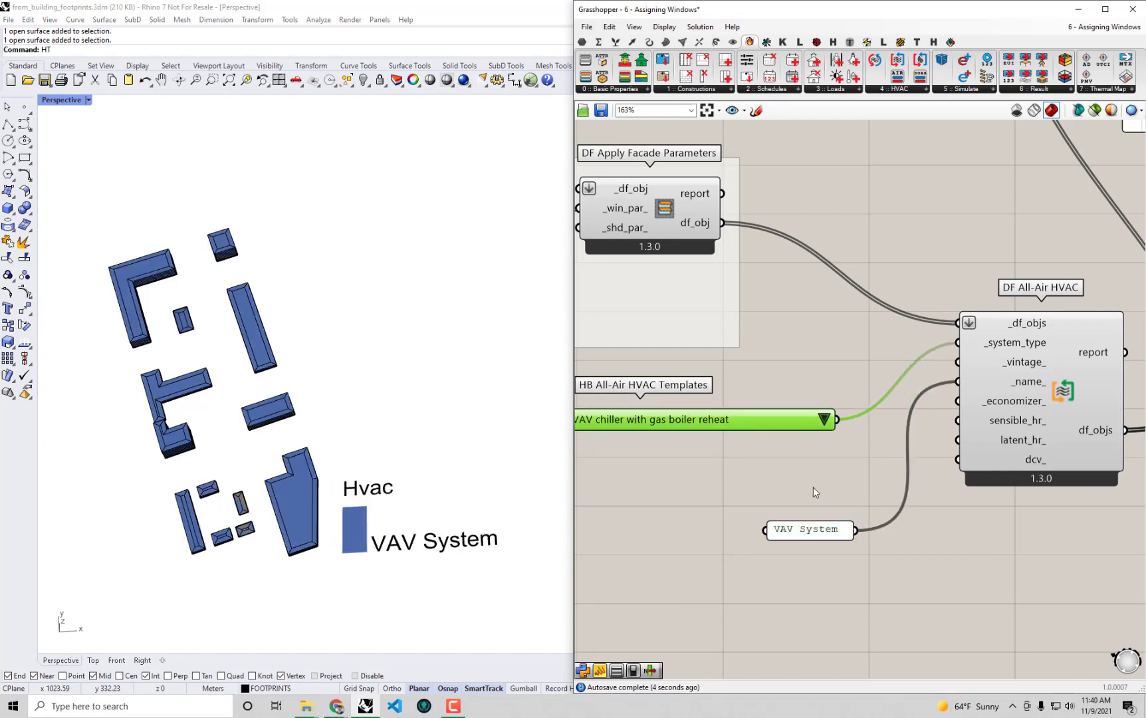
Examine the recoloured buildings with their HVAC legend, the _name_ input description and the building list panel
right_click_drag(842, 499, 885, 495)
mouse_move(215, 500)
right_mouse_down()
mouse_move(210, 476)
mouse_move(216, 484)
right_mouse_up()
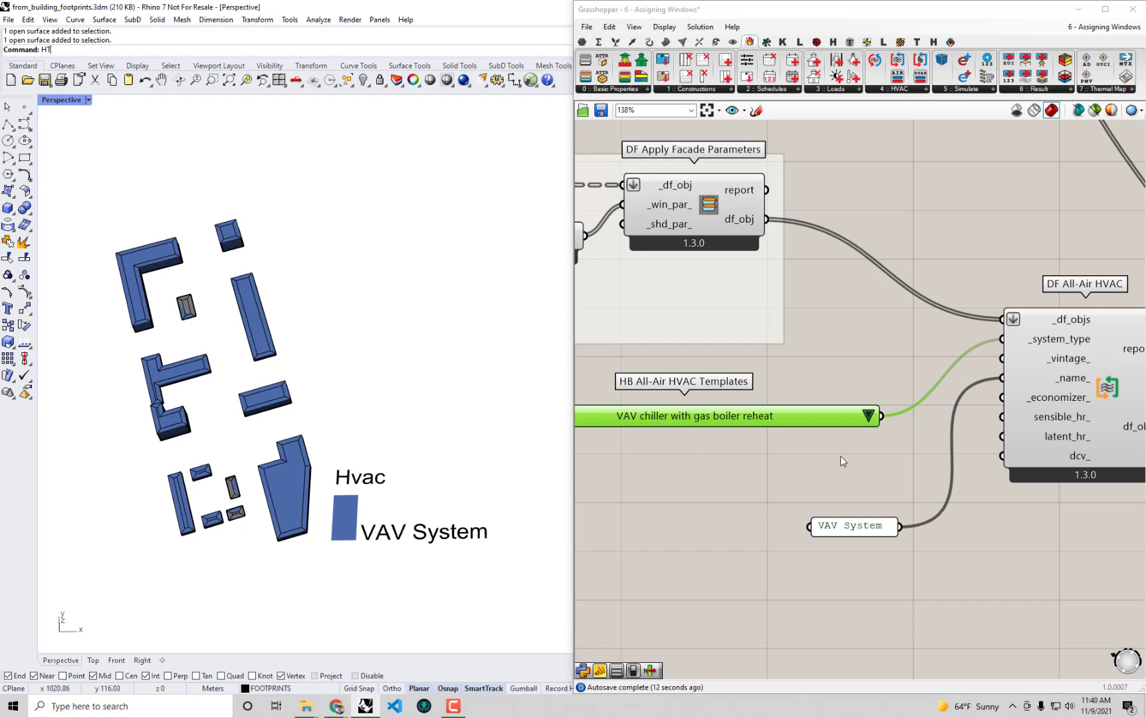
scroll(838, 459, "down", 1)
right_click_drag(936, 452, 922, 433)
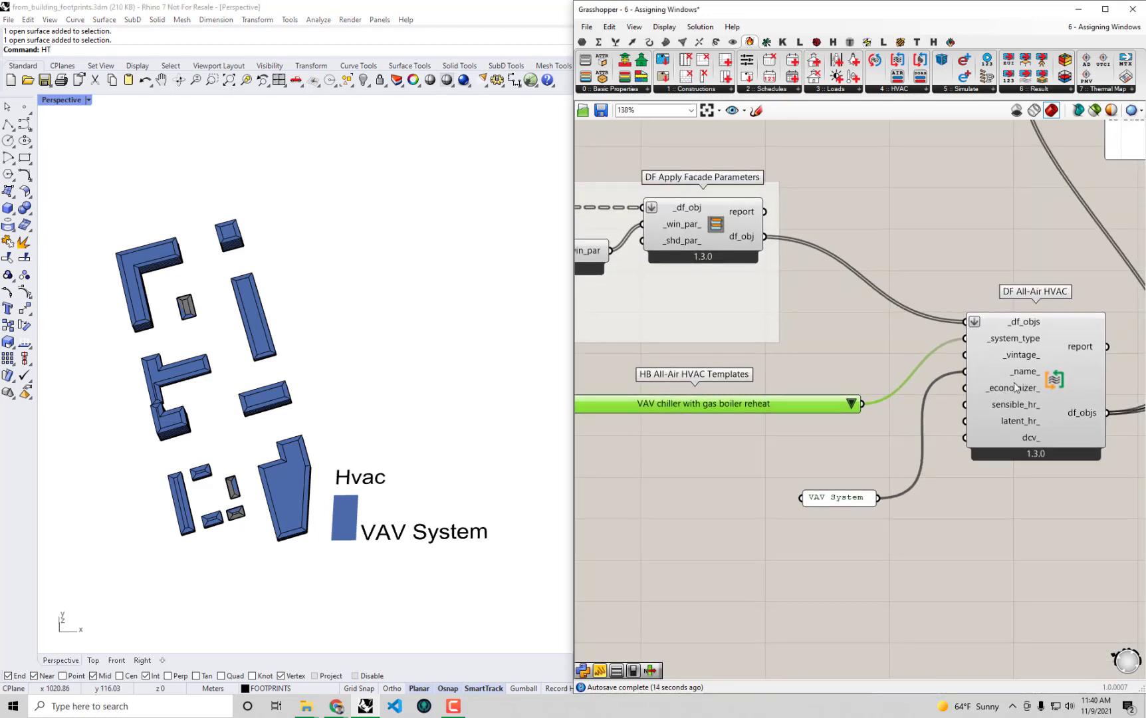
mouse_move(1025, 375)
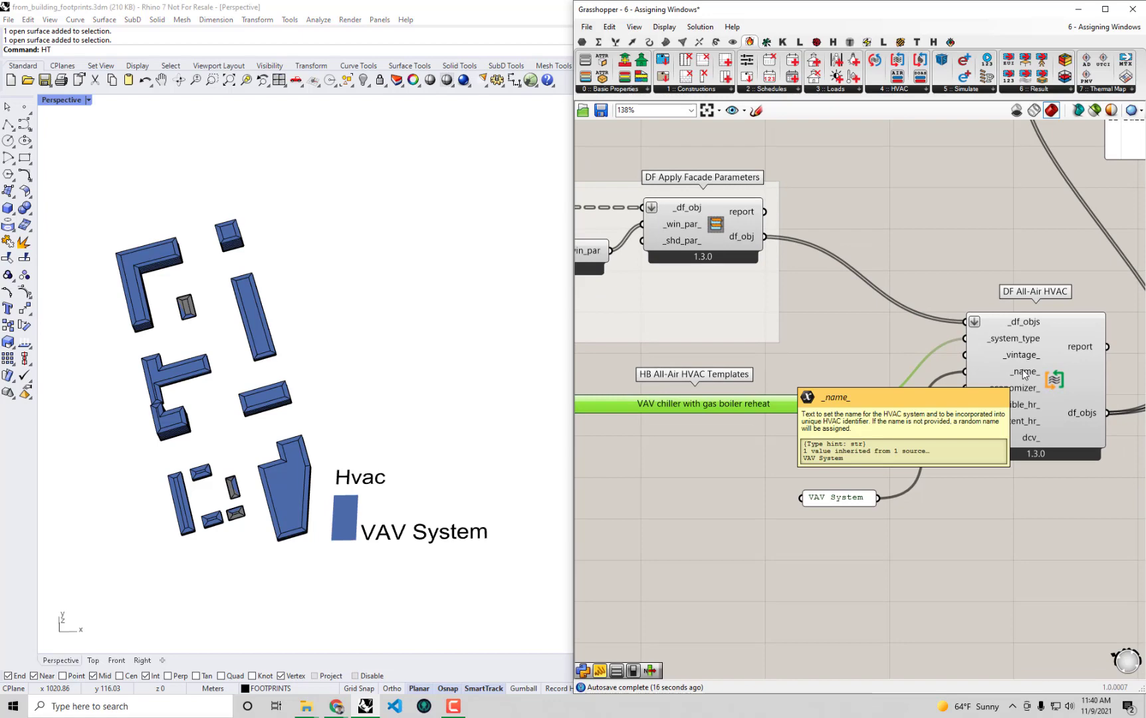
right_click_drag(1025, 375, 764, 552)
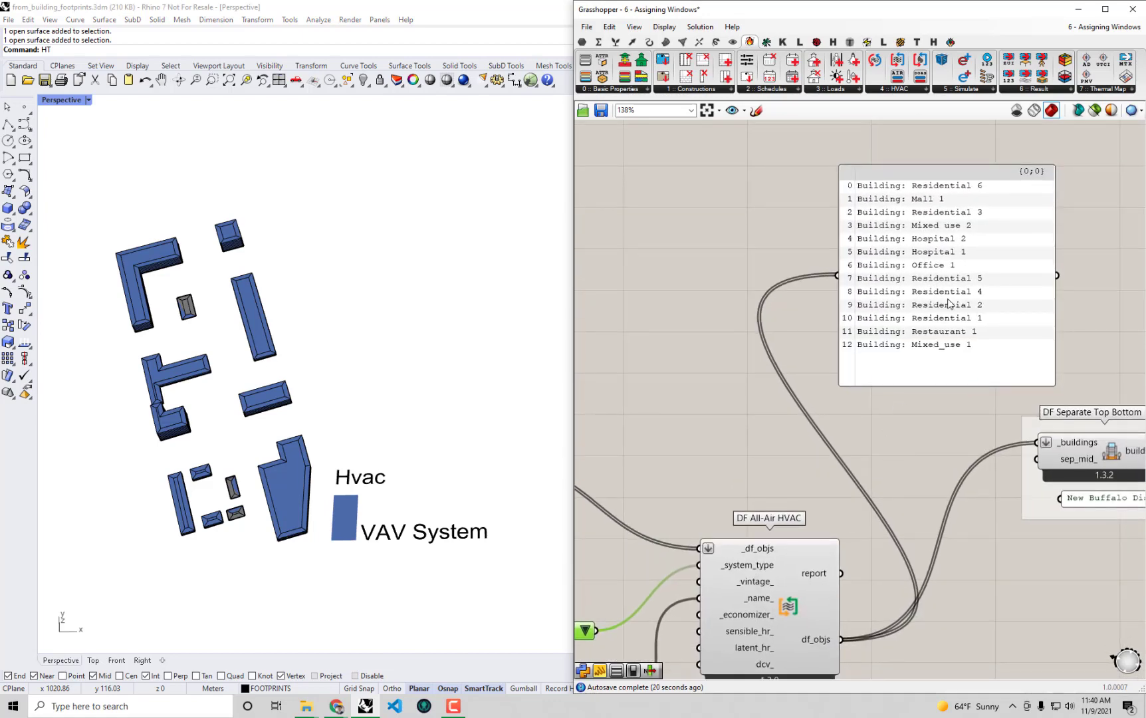
scroll(1037, 219, "up", 2)
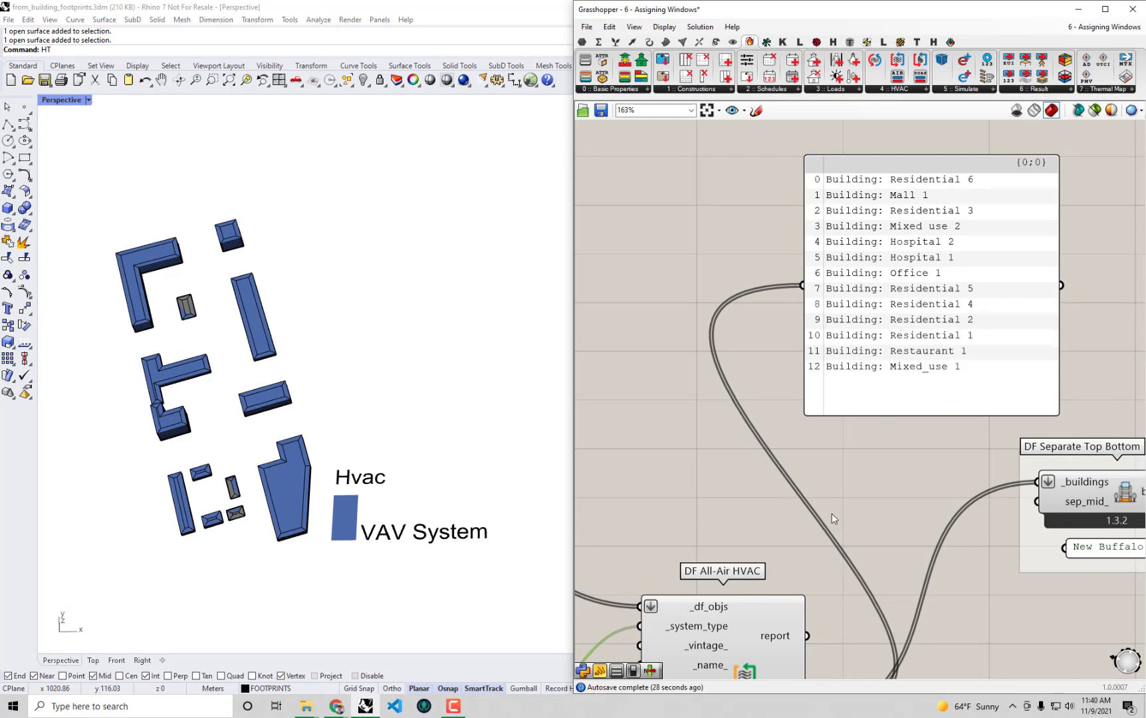
Expand the Grasshopper canvas to full screen and shift DF All-Air HVAC and the VAV System panel away from the templates list
double_click(819, 10)
right_click_drag(33, 607, 442, 409)
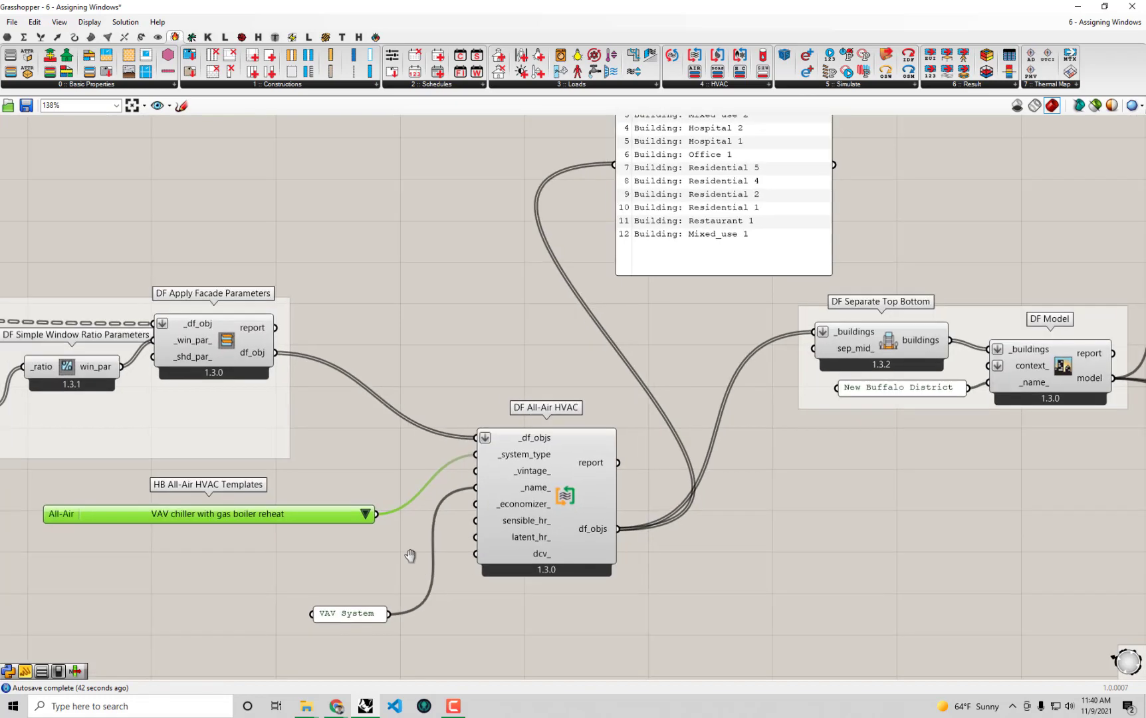
right_click_drag(423, 556, 447, 556)
right_click_drag(651, 532, 783, 553)
right_click_drag(524, 540, 496, 568)
right_click_drag(849, 298, 844, 329)
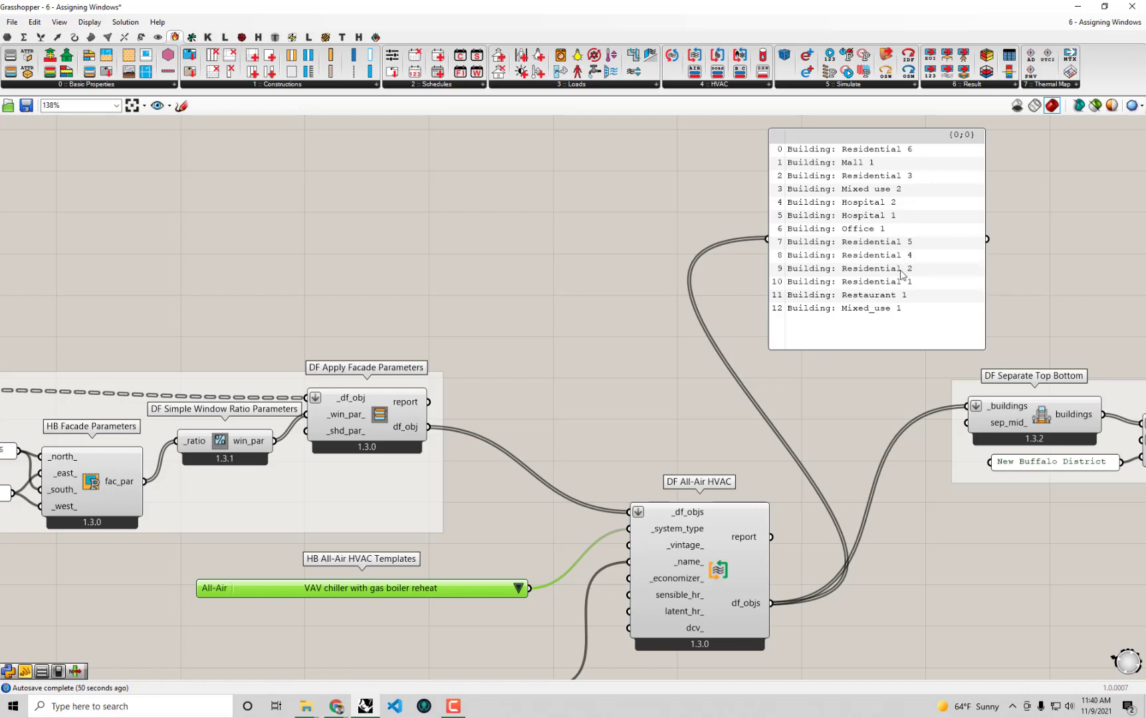
right_click_drag(689, 533, 711, 471)
left_click_drag(725, 534, 793, 537)
left_click_drag(506, 647, 553, 648)
right_click_drag(529, 613, 543, 596)
Duplicate the HB All-Air HVAC Templates list below the original and set the copy to PTAC with baseboard gas boiler
left_click(431, 537)
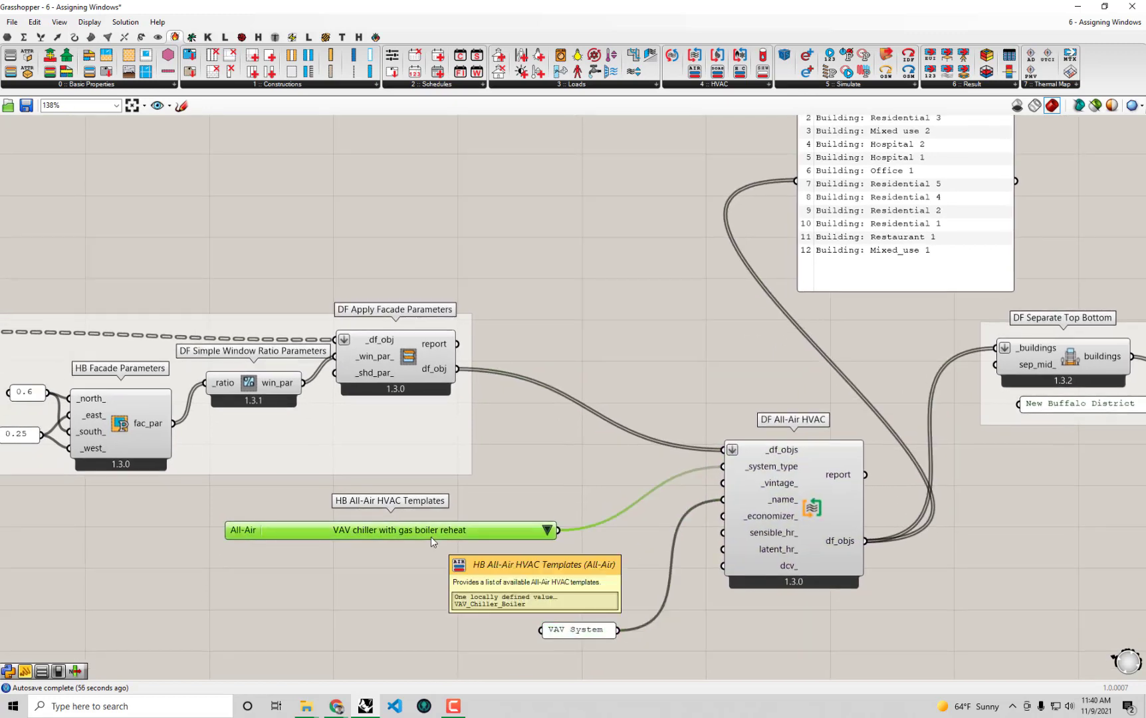
left_click_drag(431, 537, 421, 592, "alt")
left_click_drag(570, 633, 601, 635)
left_click(465, 590)
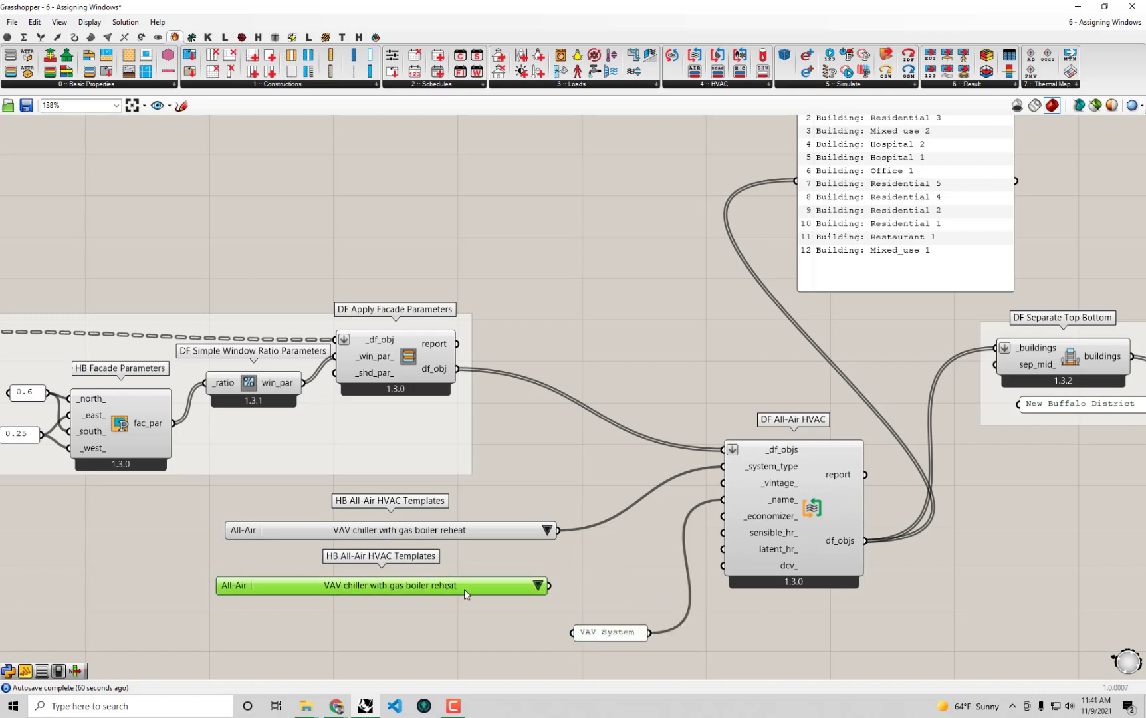
left_click(537, 587)
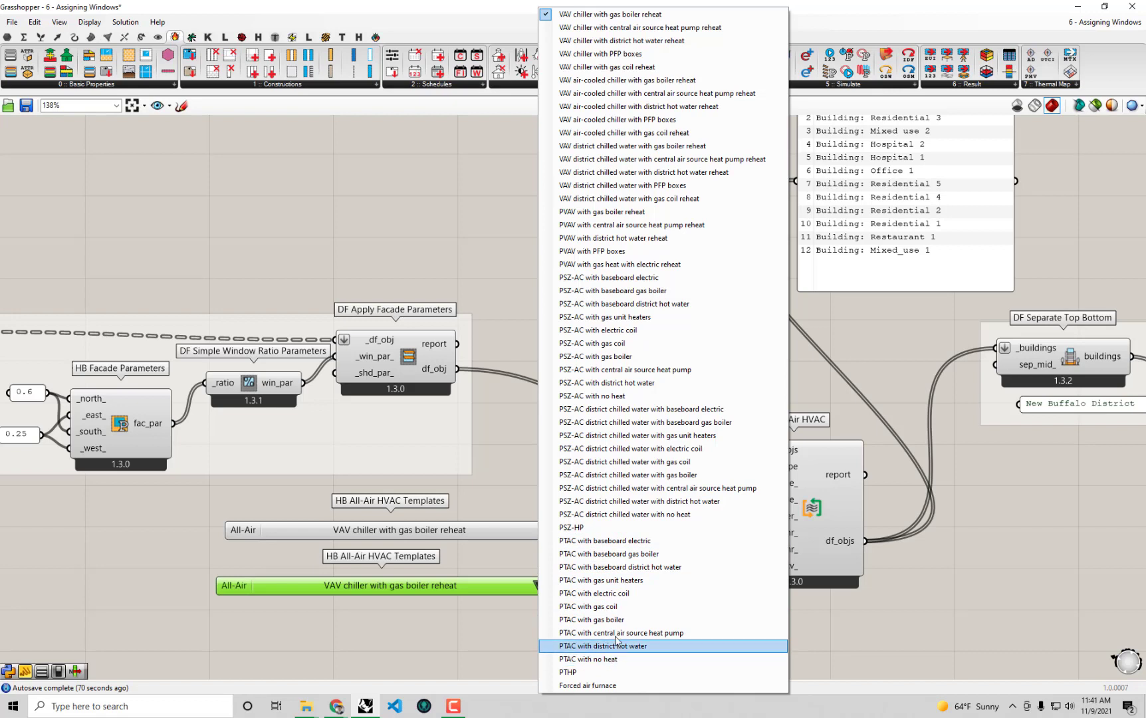
left_click(680, 553)
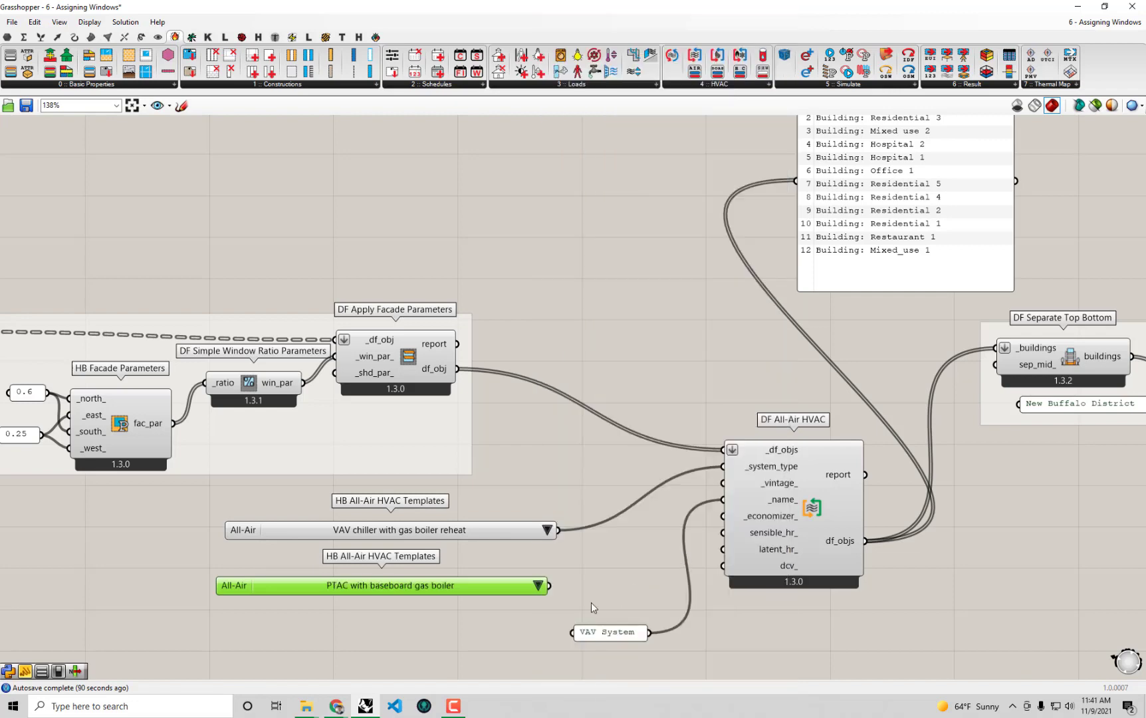
left_click(538, 586)
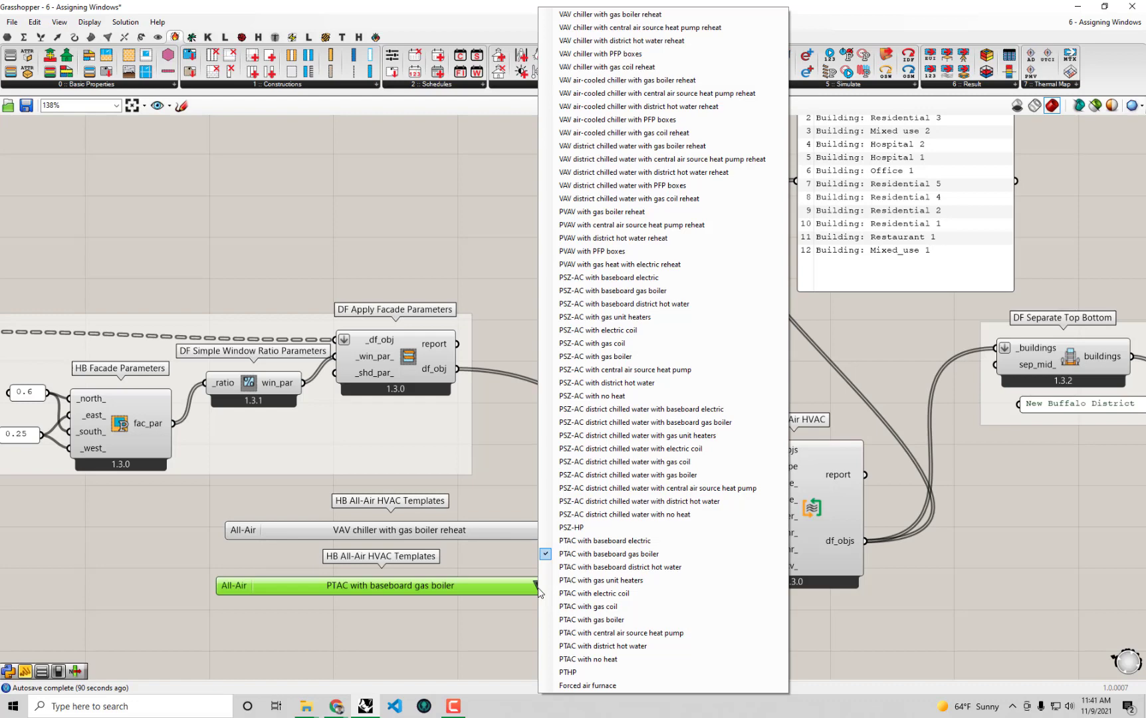
left_click(499, 633)
Review the building order in the list panel and how the building programs feed the existing Merge component in that order
right_click_drag(506, 635, 544, 623)
right_click_drag(693, 492, 676, 580)
left_click(895, 304)
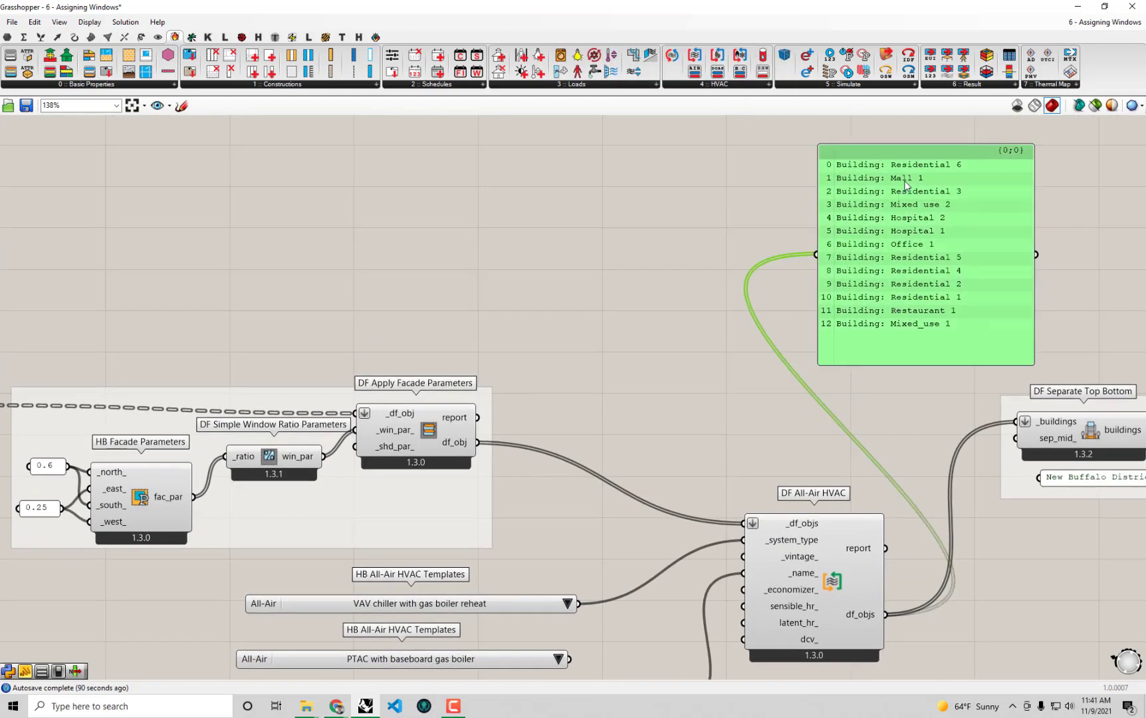
right_click_drag(564, 485, 565, 496)
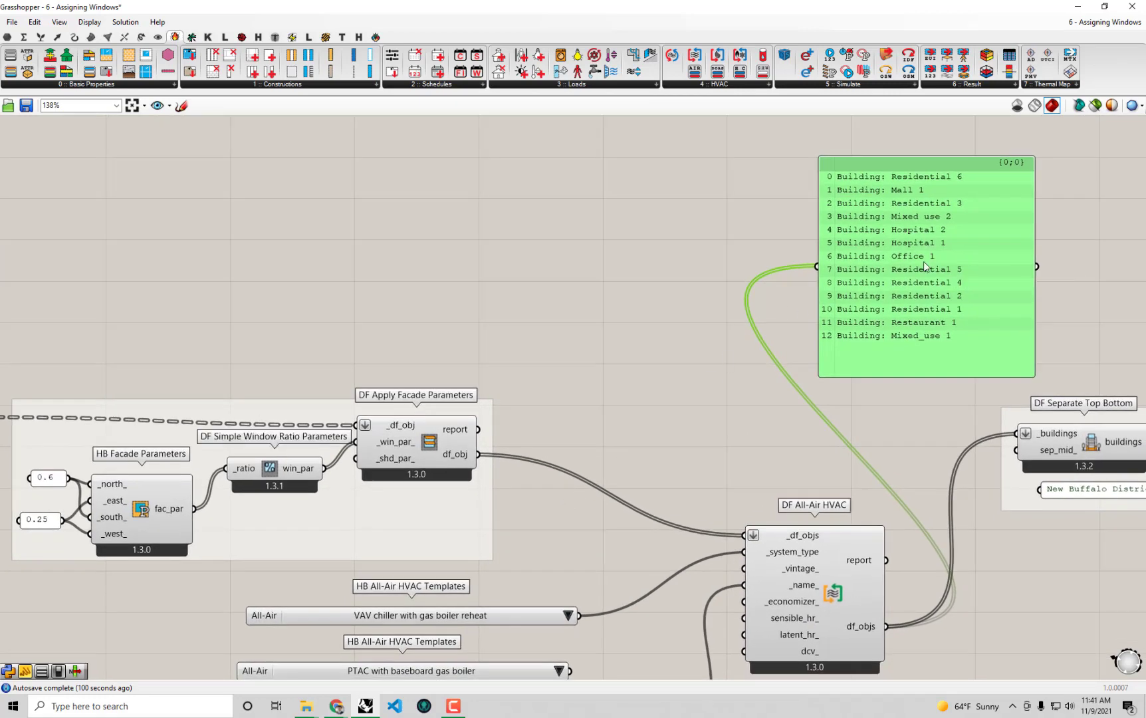
right_click_drag(815, 547, 859, 444)
right_click_drag(630, 558, 828, 465)
scroll(826, 464, "down", 3)
right_click_drag(416, 393, 585, 233)
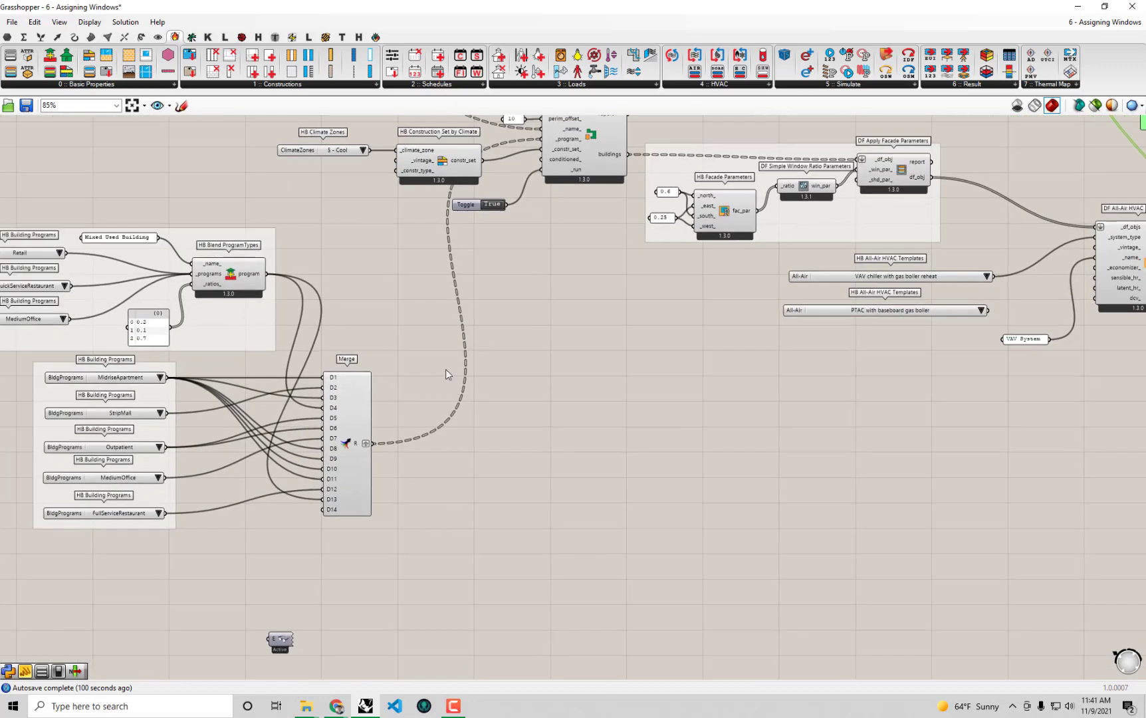
scroll(319, 442, "up", 1)
right_click_drag(338, 439, 447, 391)
scroll(166, 350, "up", 1)
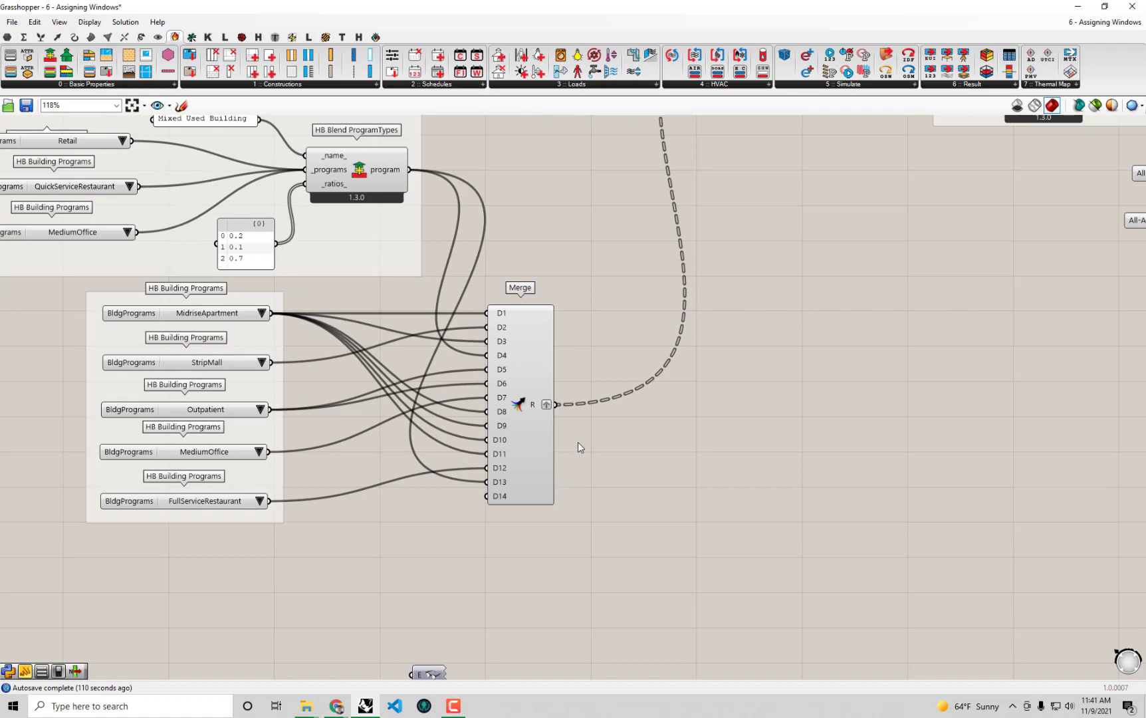
mouse_move(544, 445)
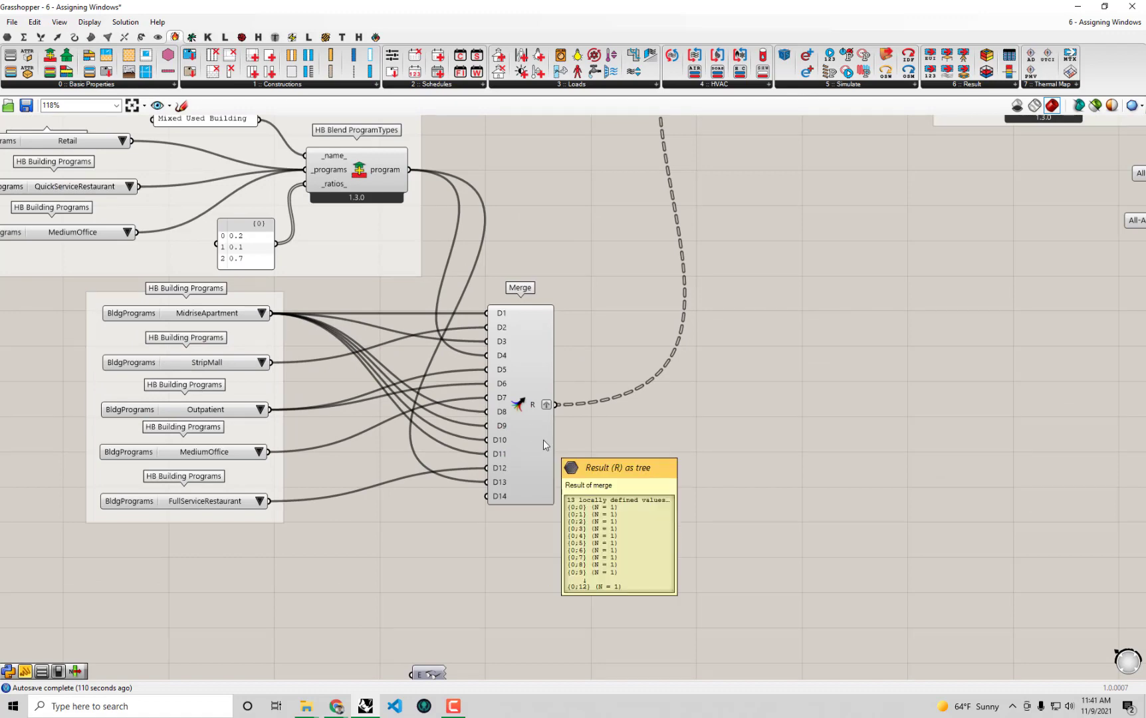
right_click_drag(504, 456, 455, 468)
scroll(519, 330, "down", 2)
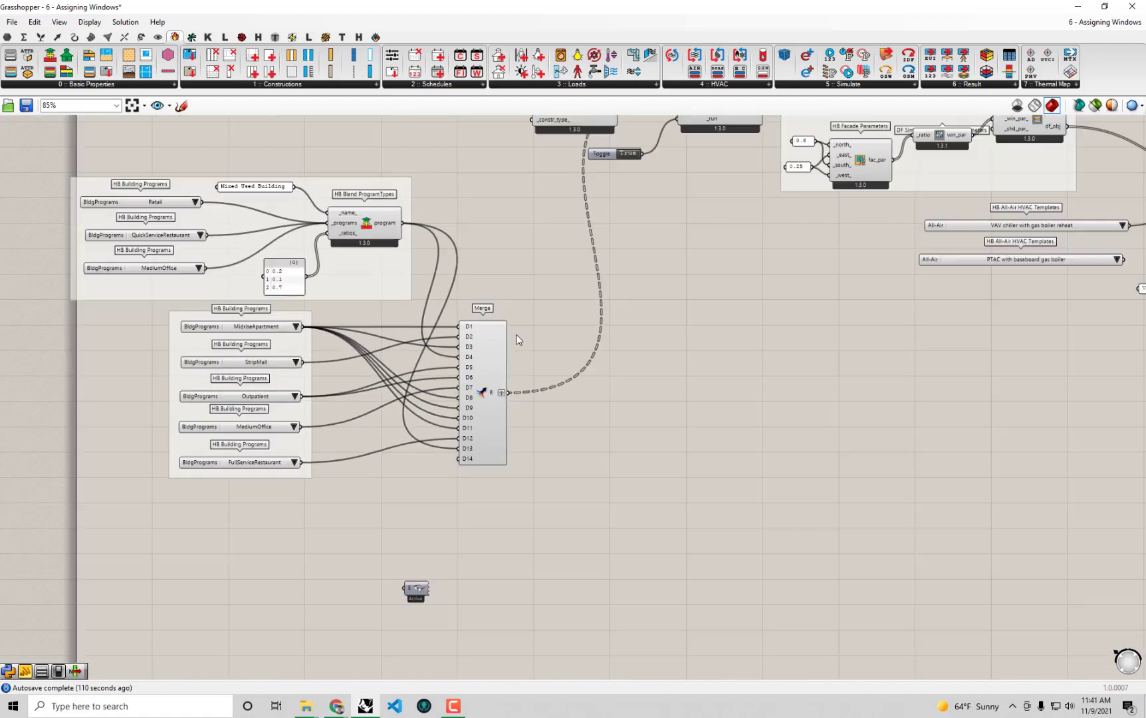
right_click_drag(551, 130, 502, 284)
right_click_drag(393, 542, 213, 412)
left_click(267, 429)
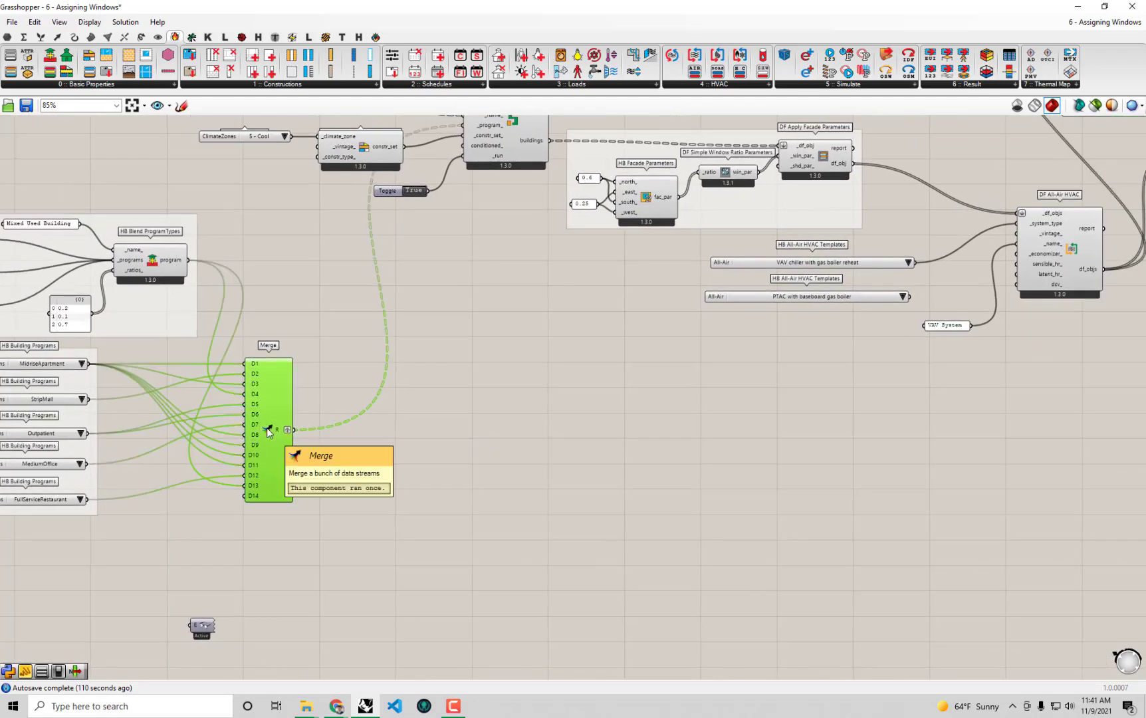
left_click_drag(267, 427, 339, 432)
key("Delete")
Move the VAV System panel aside and place a Merge component below the two HVAC template lists
right_click_drag(675, 486, 459, 539)
scroll(758, 389, "up", 1)
right_click_drag(746, 401, 730, 448)
left_click_drag(718, 425, 800, 516)
left_click(729, 484)
double_click(729, 485)
type("mer")
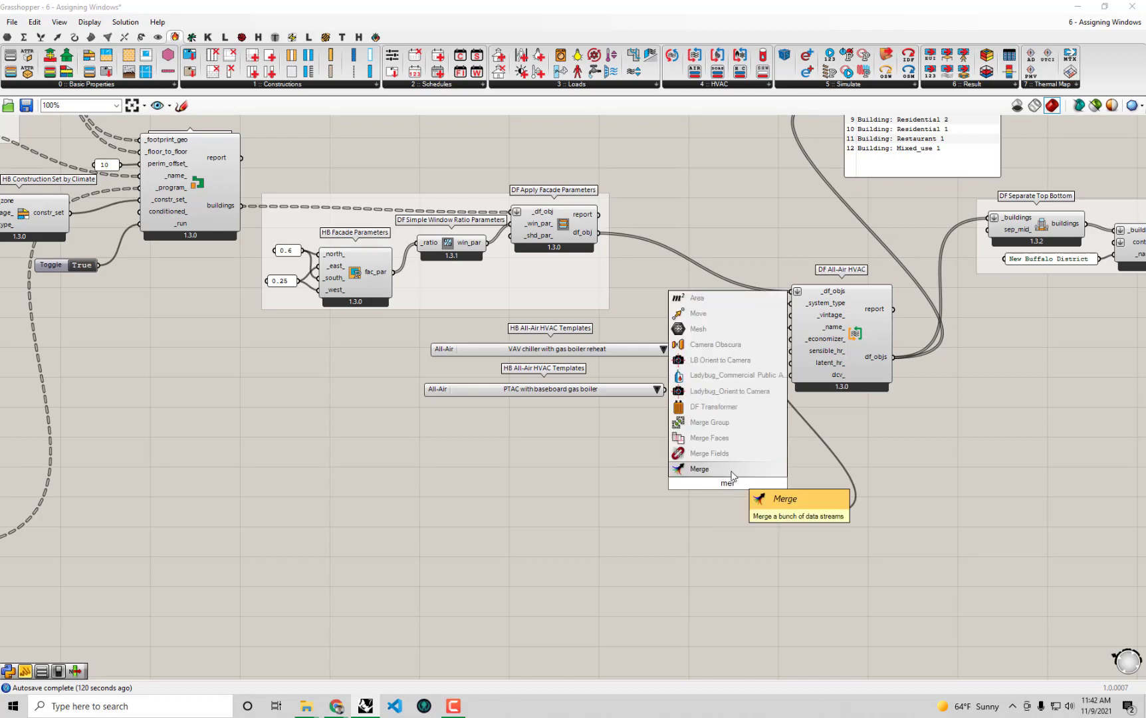
left_click(731, 472)
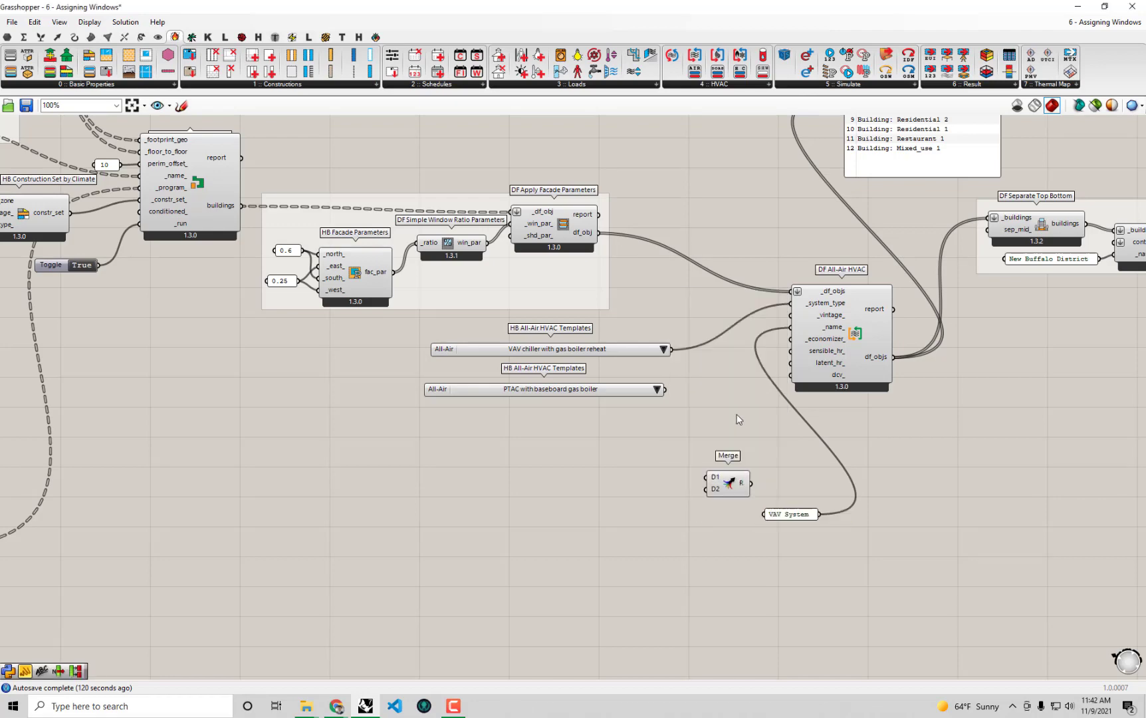
Nudge the Merge component up, and move the building list panel below DF All-Air HVAC and the VAV System panel above it
right_click_drag(738, 421, 758, 556)
left_click_drag(757, 616, 755, 585)
left_click_drag(960, 244, 1034, 616)
right_click_drag(880, 652, 831, 558)
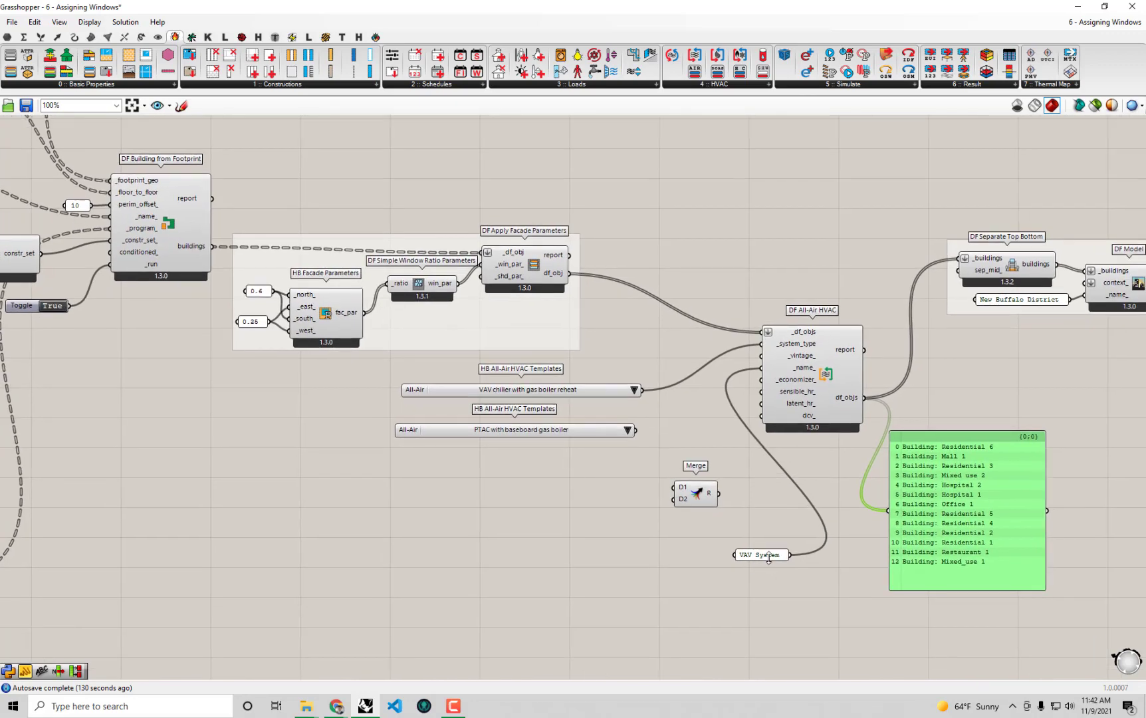
left_click_drag(768, 557, 681, 230)
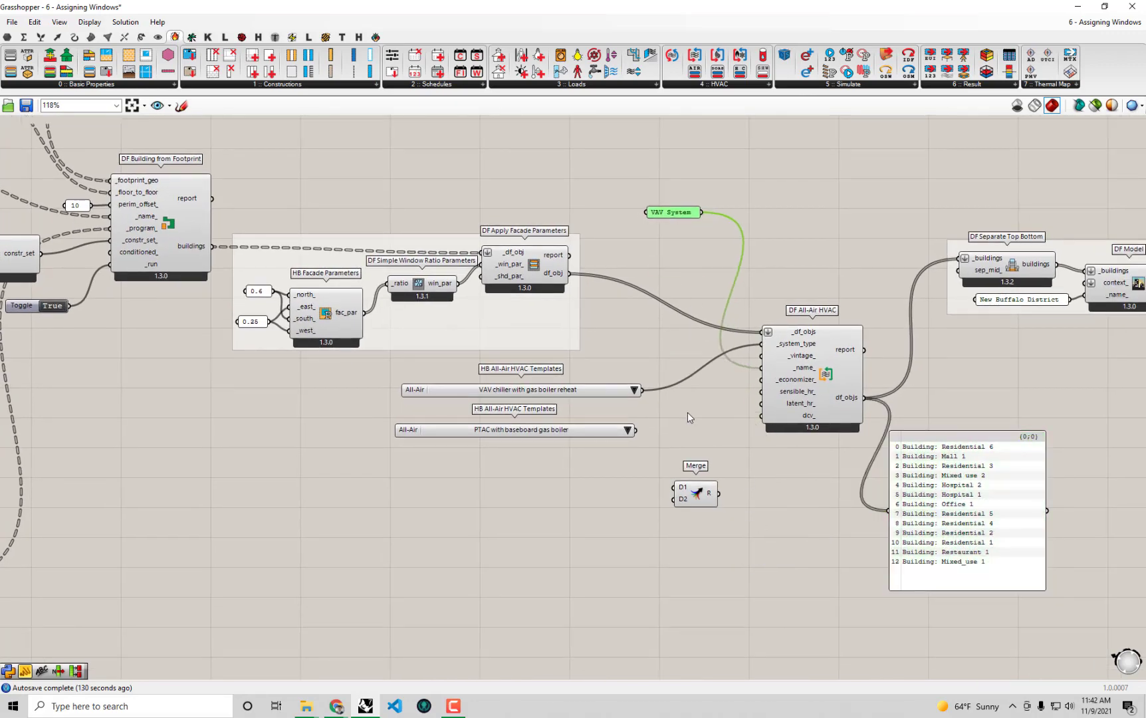
Wire the PTAC template list into D1 and D3 of the empty Merge, and the VAV template list into D2
scroll(687, 412, "up", 2)
scroll(688, 423, "up", 1)
right_click_drag(712, 416, 631, 334)
left_click_drag(984, 500, 914, 536)
right_click_drag(925, 527, 907, 491)
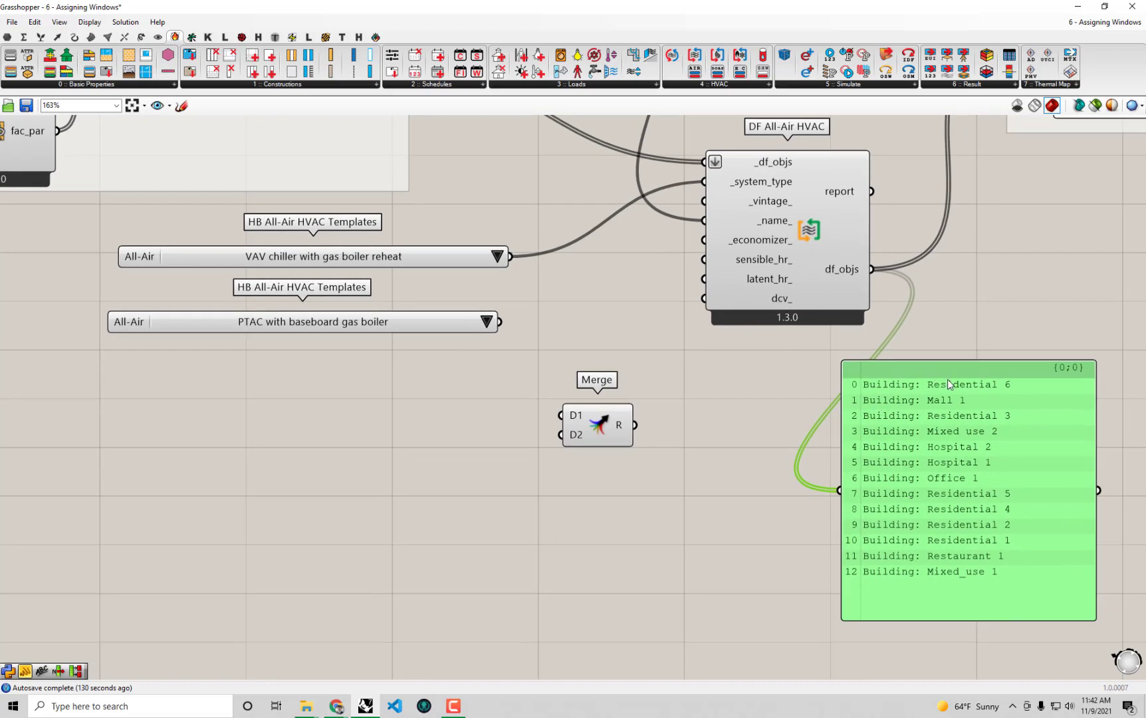
left_click_drag(504, 321, 566, 412)
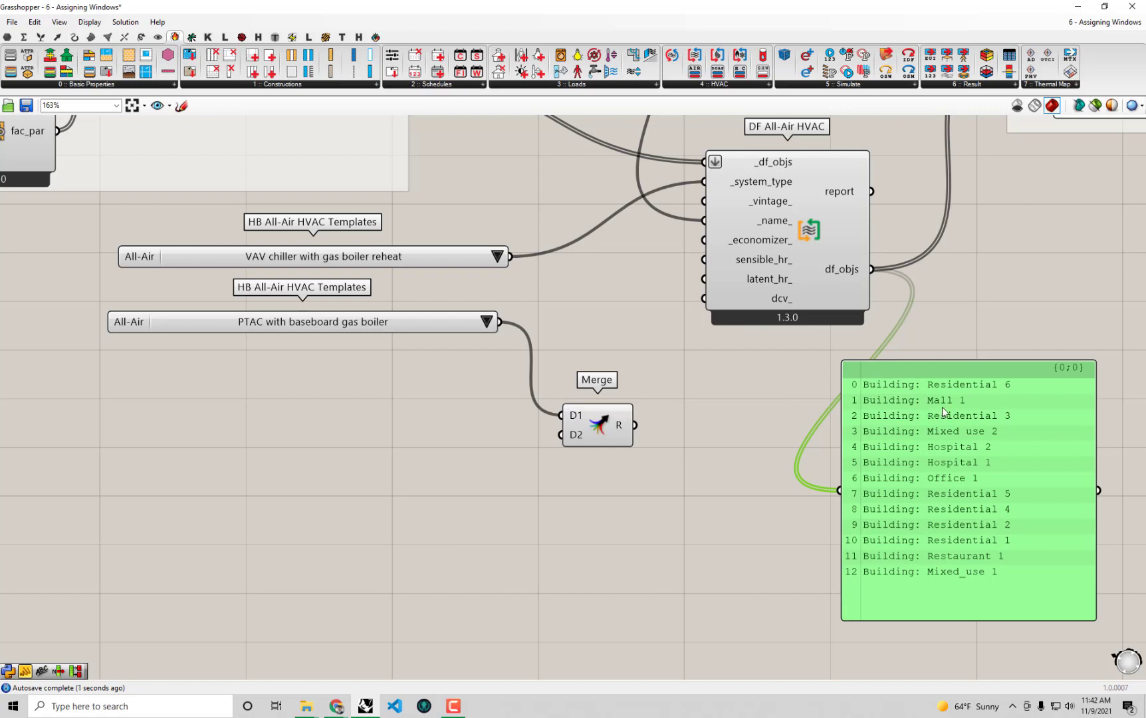
left_click_drag(510, 256, 671, 425)
left_click_drag(500, 321, 630, 432)
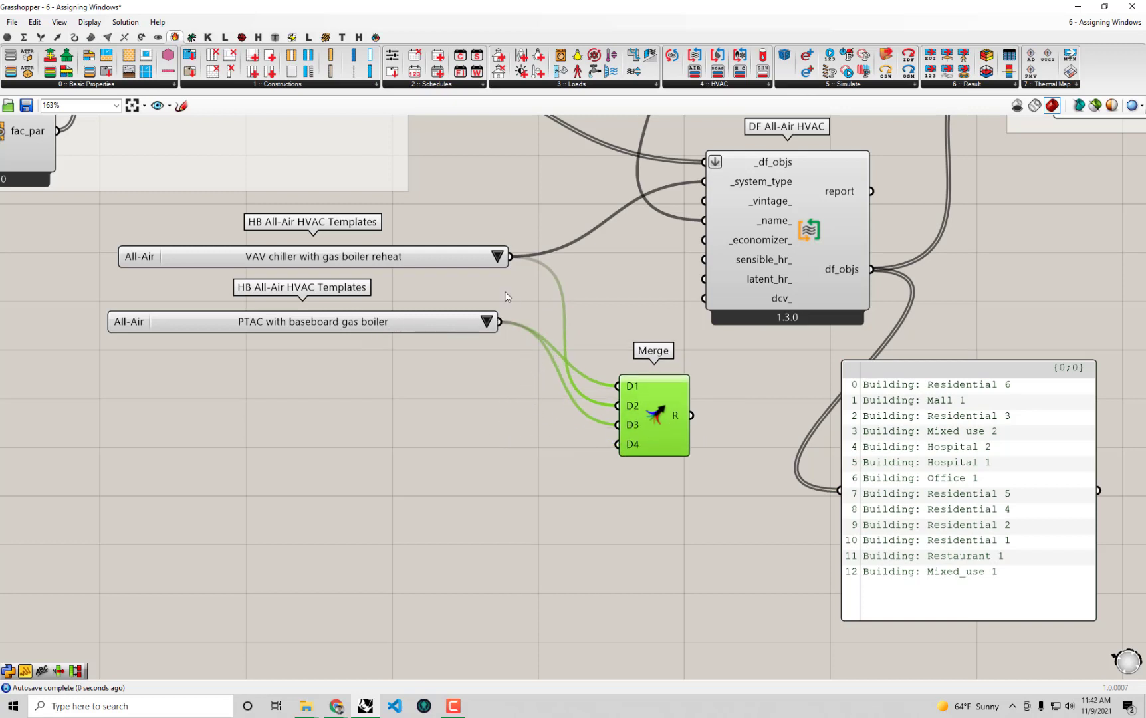
Wire the VAV chiller with gas boiler reheat list into Merge inputs D4, D5, D6 and D7
left_click_drag(512, 258, 617, 445)
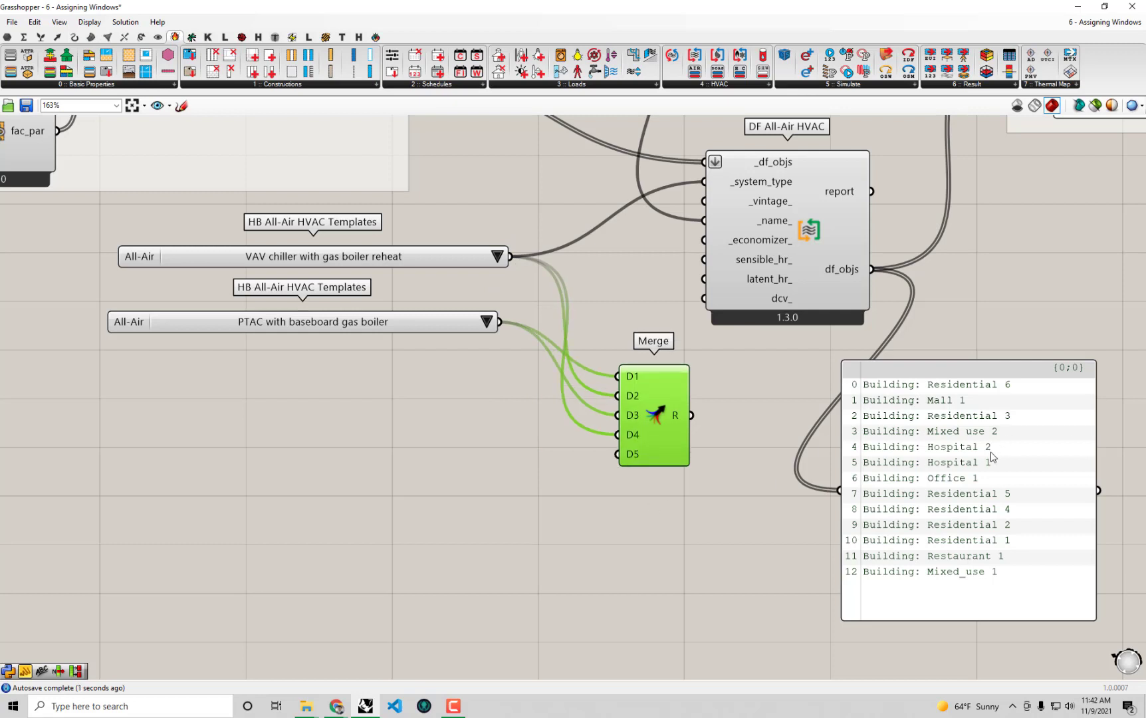
left_click_drag(512, 257, 618, 454)
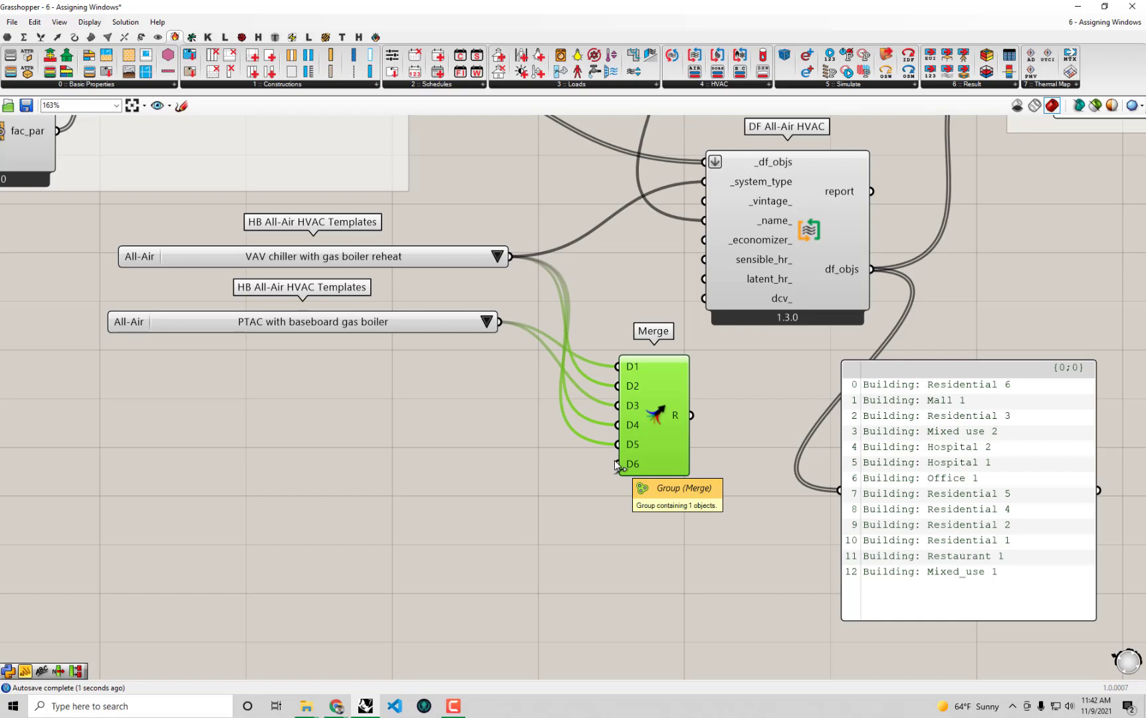
left_click(509, 256)
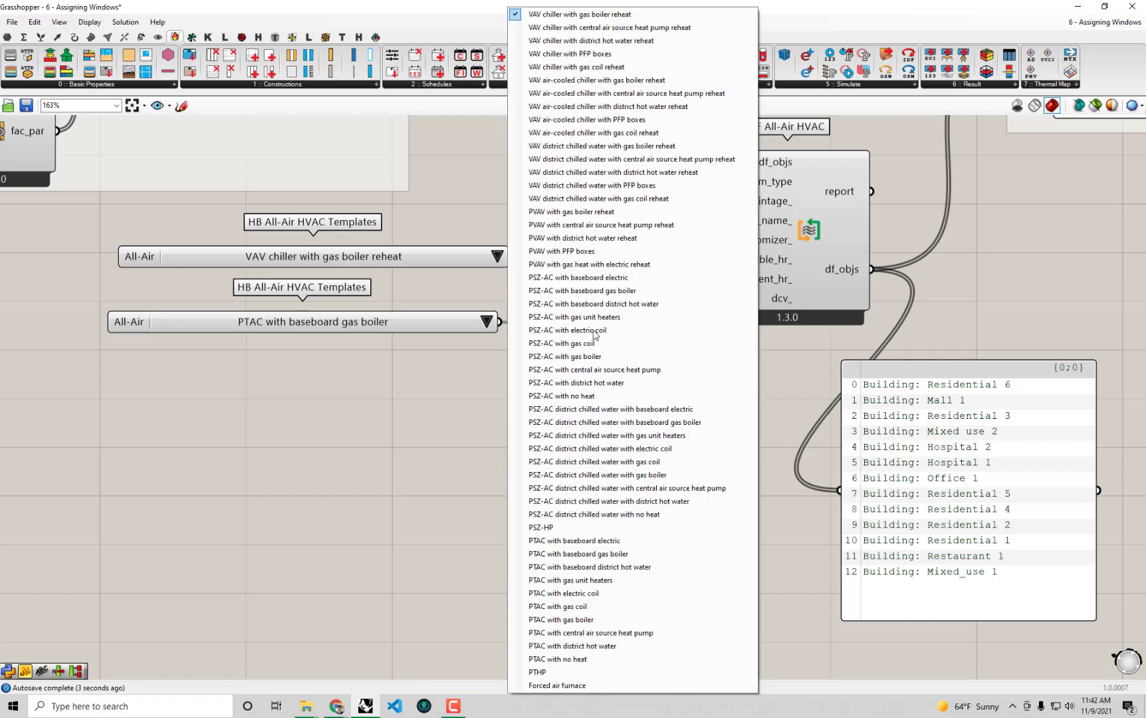
left_click(483, 211)
left_click_drag(510, 256, 617, 464)
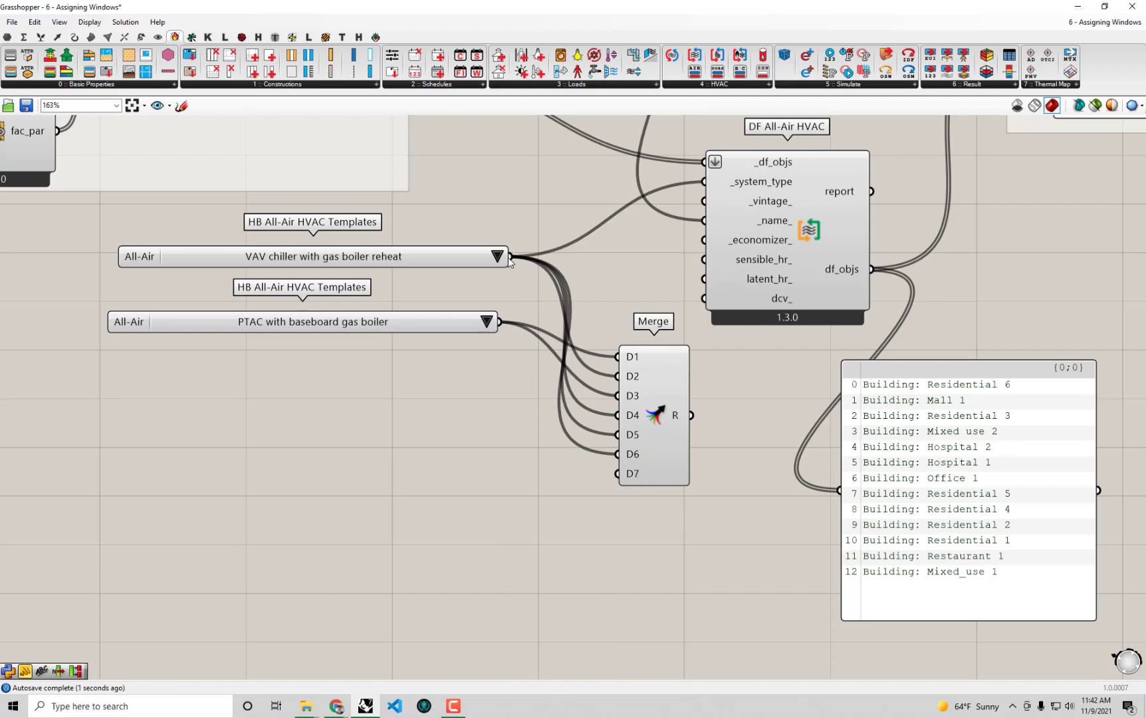
left_click_drag(510, 256, 620, 475)
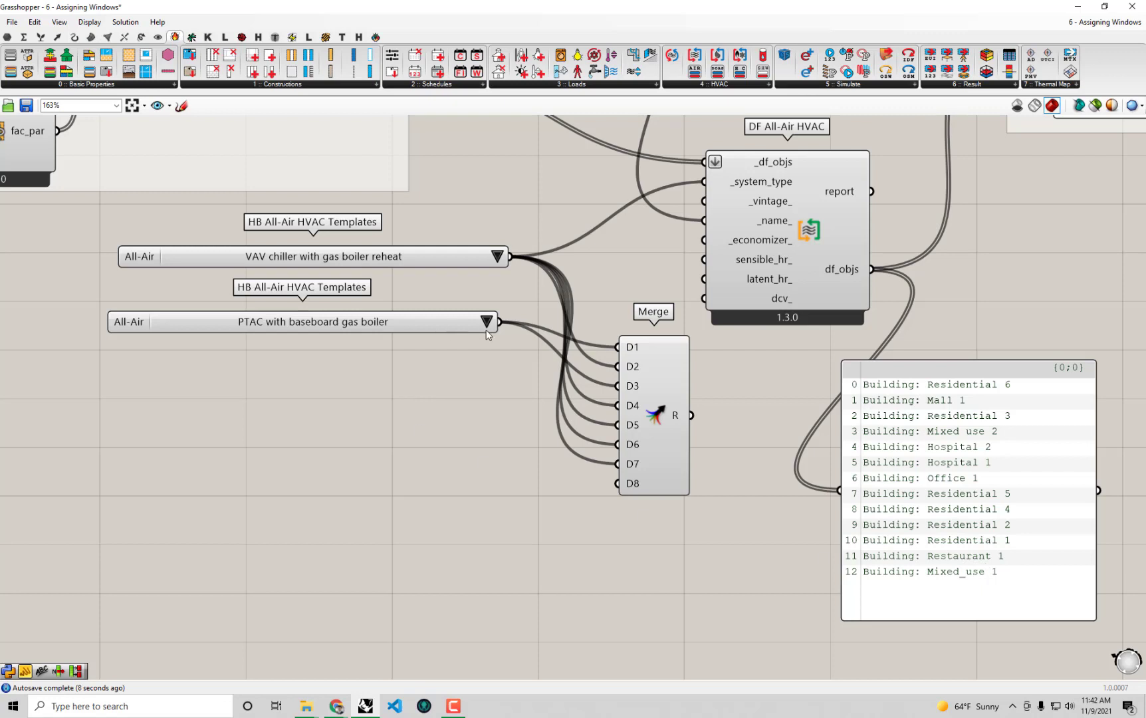
Wire the PTAC with baseboard gas boiler list into Merge inputs D8, D9, D10 and D11
left_click_drag(504, 324, 617, 483)
left_click_drag(506, 327, 617, 493)
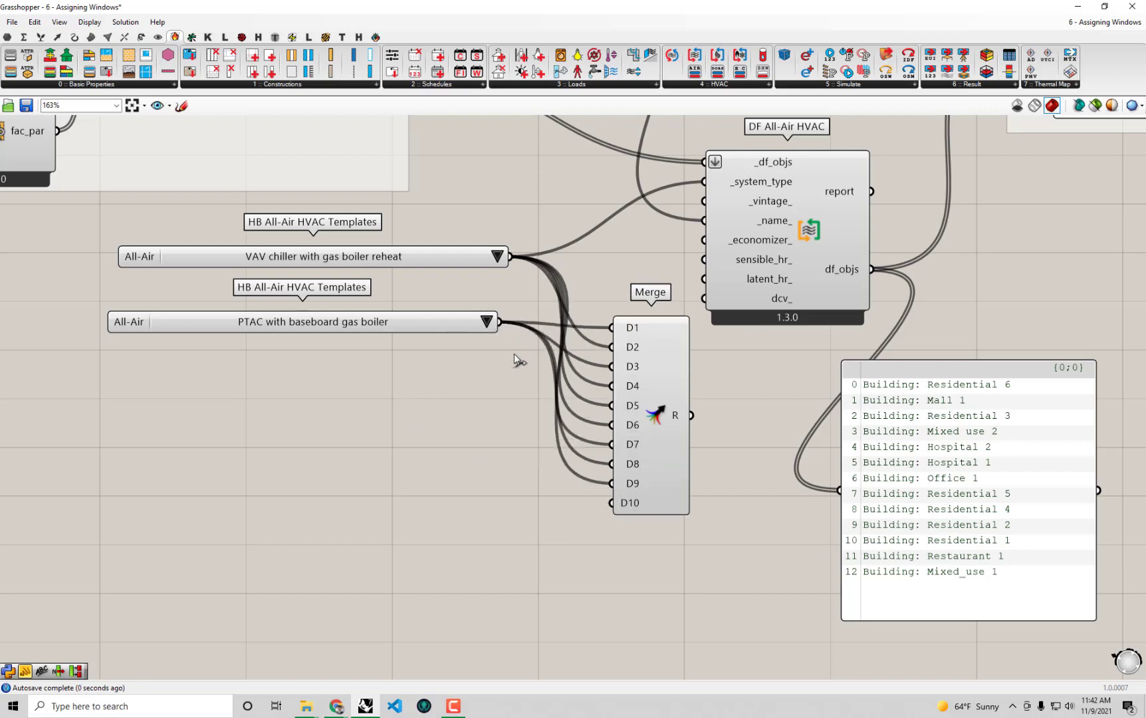
left_click_drag(530, 391, 613, 502)
left_click_drag(505, 327, 612, 513)
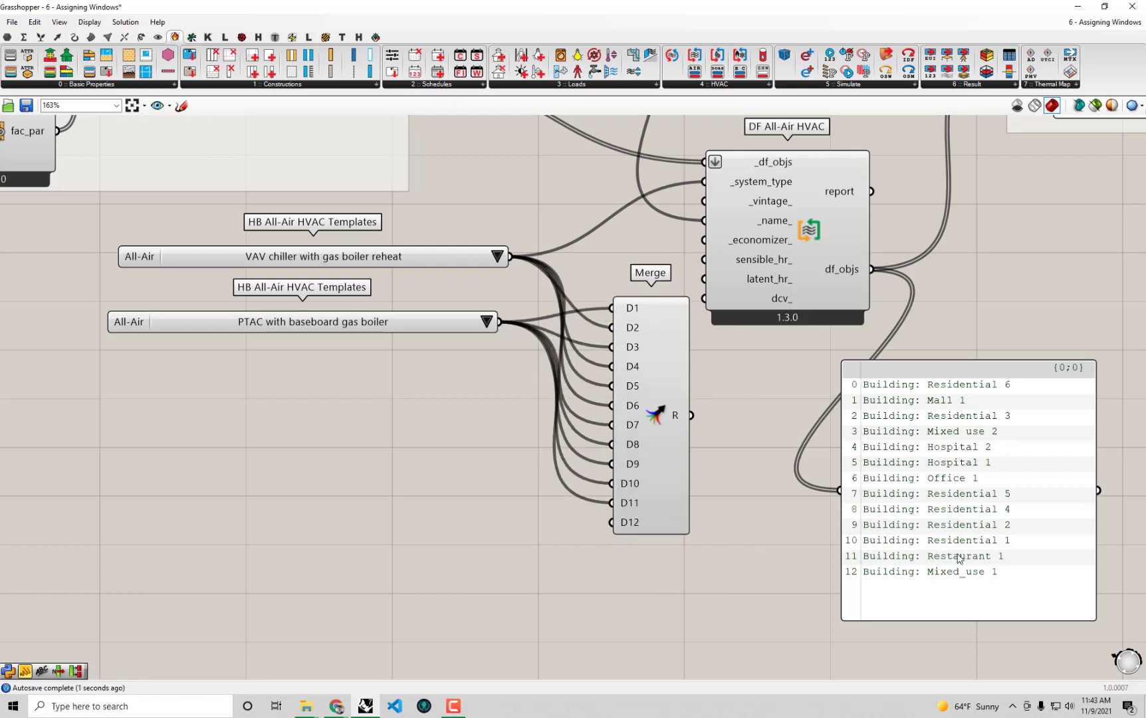
Wire the VAV template list into Merge inputs D12 and D13, and remove the unused D14 input
left_click_drag(516, 260, 613, 523)
left_click_drag(511, 263, 612, 532)
left_click_drag(653, 479, 666, 540)
scroll(621, 578, "up", 6)
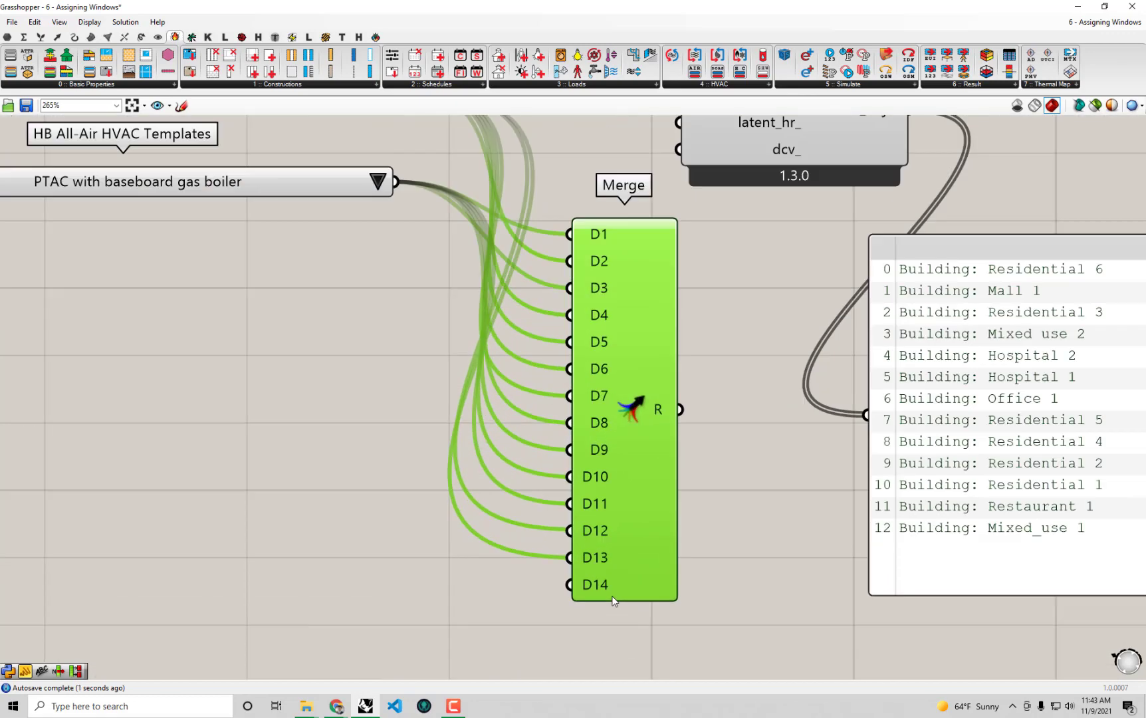
left_click(619, 573)
scroll(623, 466, "down", 5)
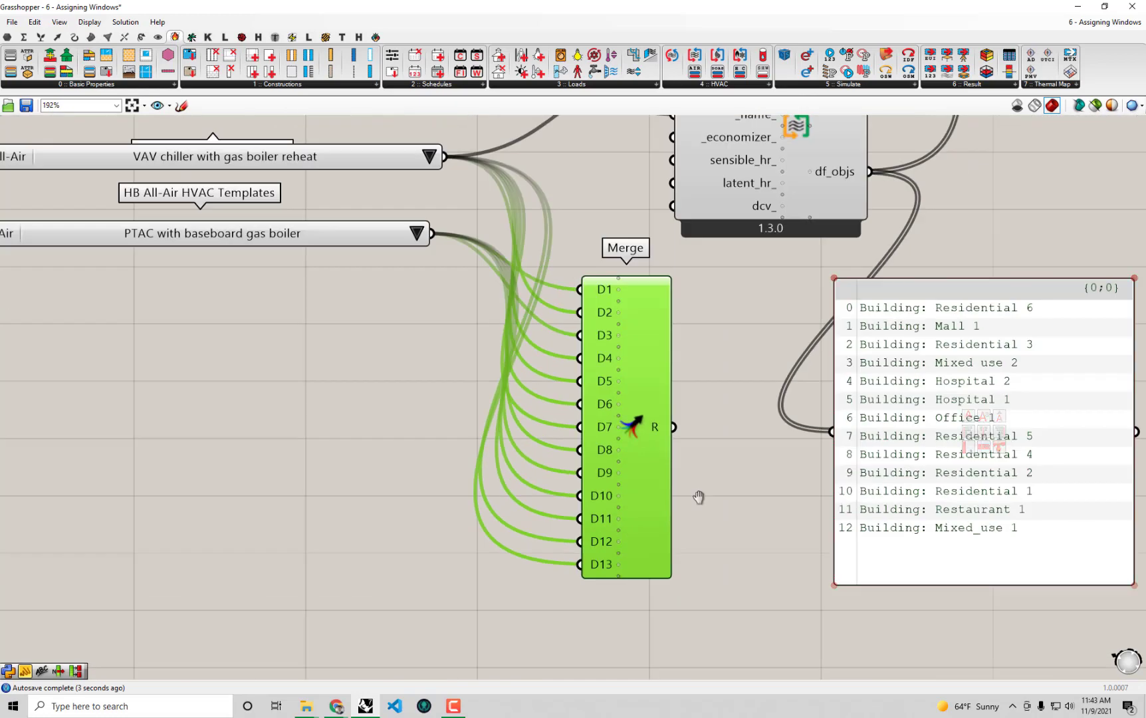
Check the Merge result in the building list panel, and compare it with the df_obj output of DF Apply Facade Parameters
left_click_drag(625, 463, 785, 467)
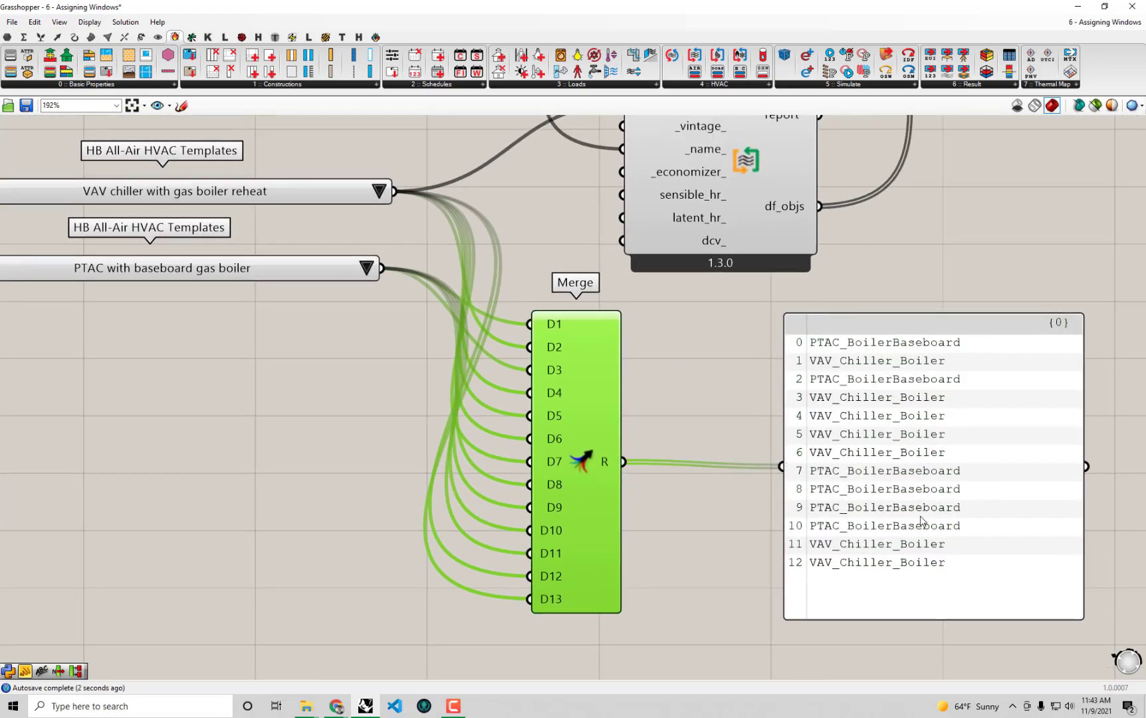
scroll(921, 518, "down", 3)
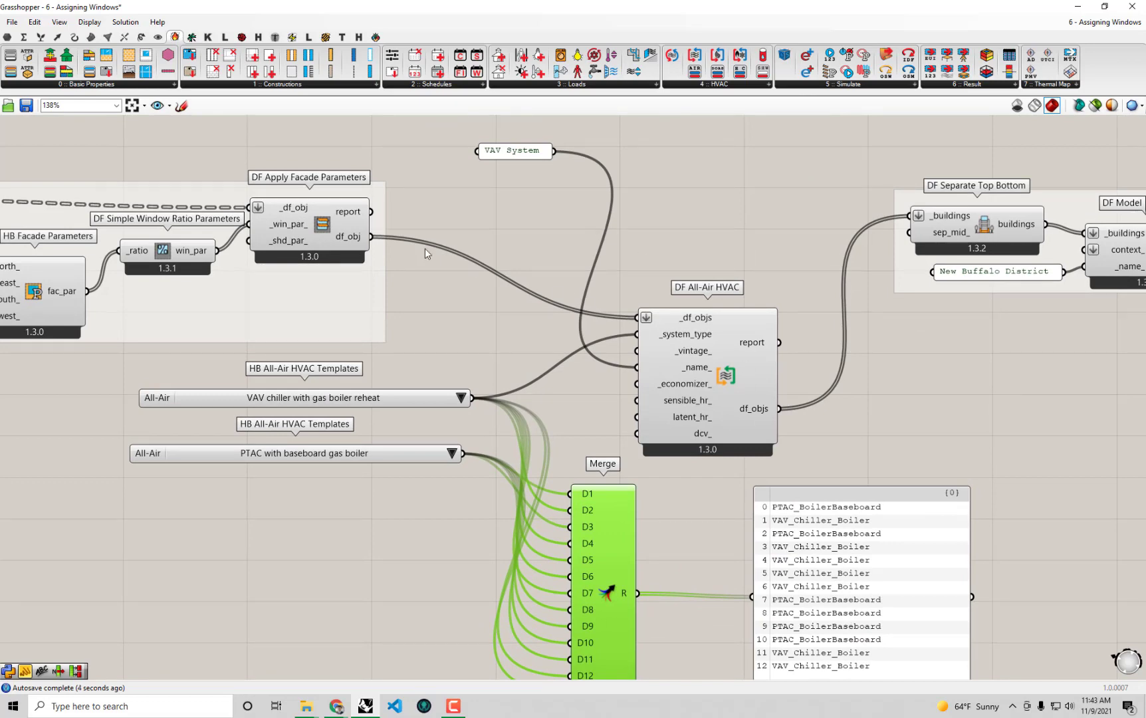
left_click_drag(370, 236, 836, 567)
right_click_drag(836, 567, 849, 481)
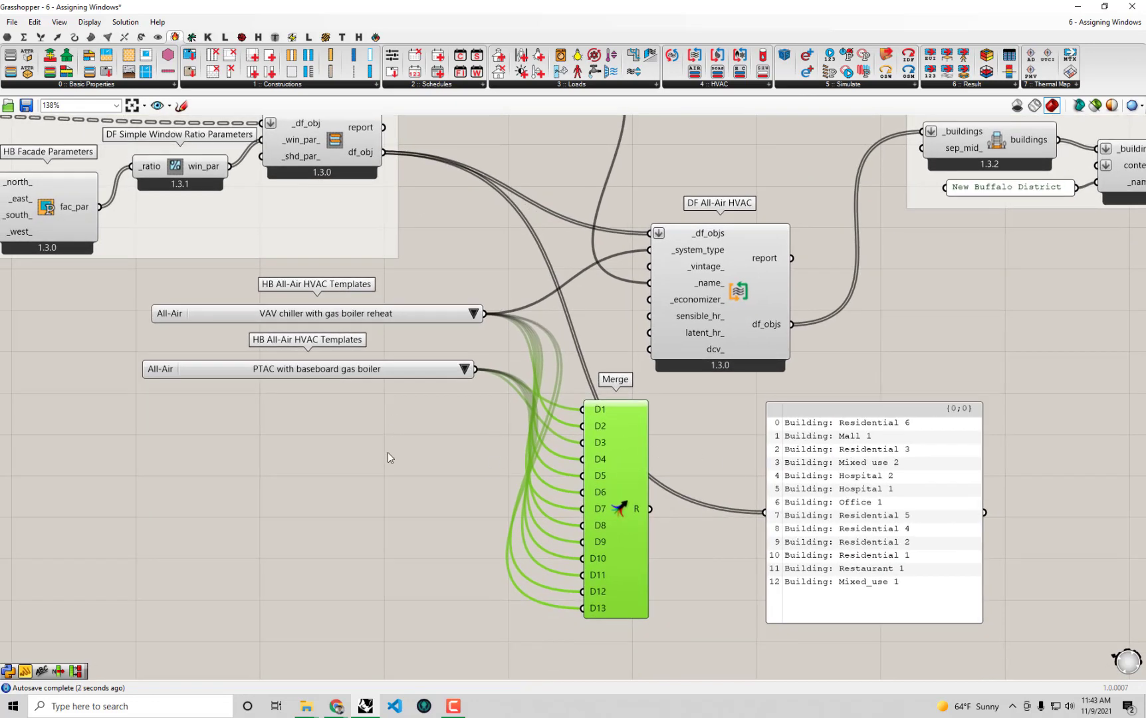
Move the two HVAC template lists down beside the Merge, and connect the Merge result to _system_type of DF All-Air HVAC
left_click_drag(388, 457, 220, 472)
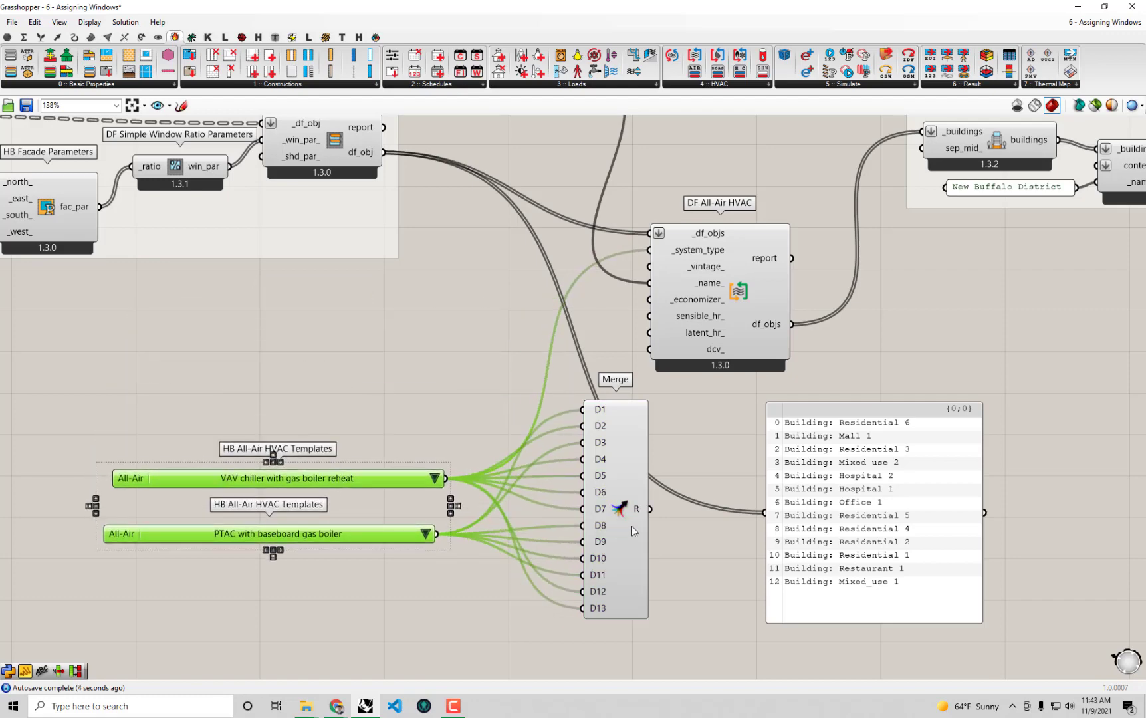
left_click_drag(637, 530, 642, 259)
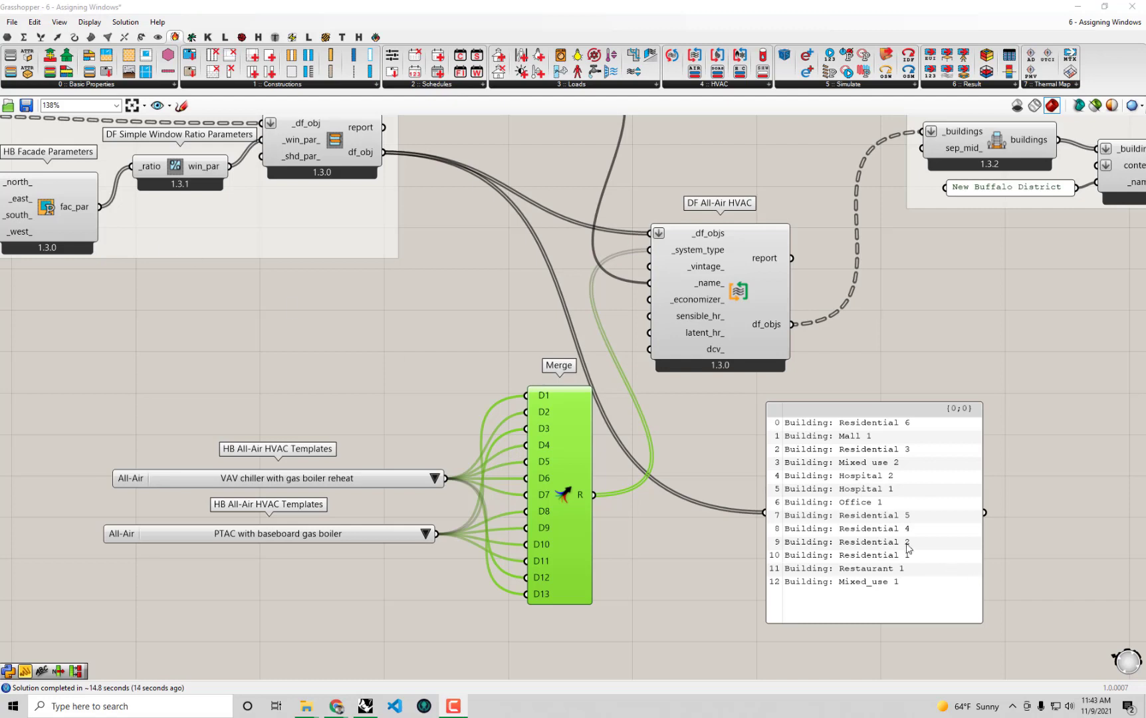
Connect the df_objs output of DF All-Air HVAC to the building list panel and shift the panel away from the wires
left_click(931, 531)
left_click_drag(874, 492, 913, 479)
left_click_drag(793, 325, 805, 498)
left_click_drag(993, 440, 1082, 381)
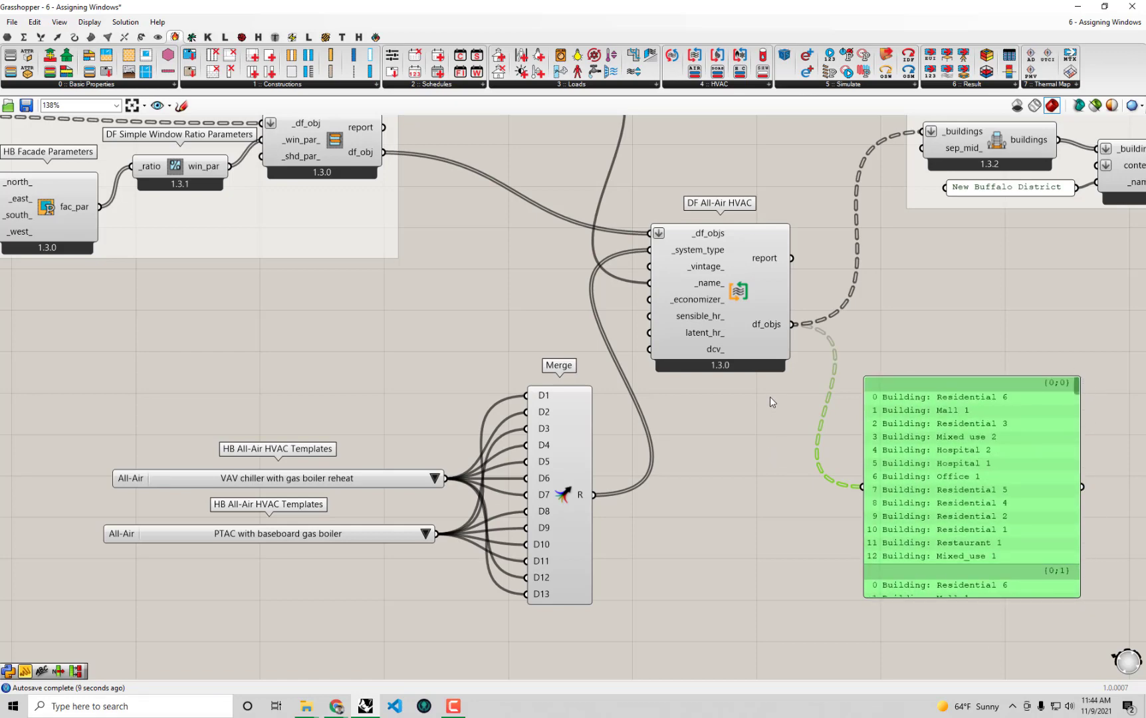
Examine the data tree wires feeding DF Building from Footprint and follow them through the facade parameters to DF All-Air HVAC
scroll(722, 480, "down", 3)
right_click_drag(92, 355, 635, 303)
scroll(484, 521, "up", 2)
scroll(614, 403, "up", 1)
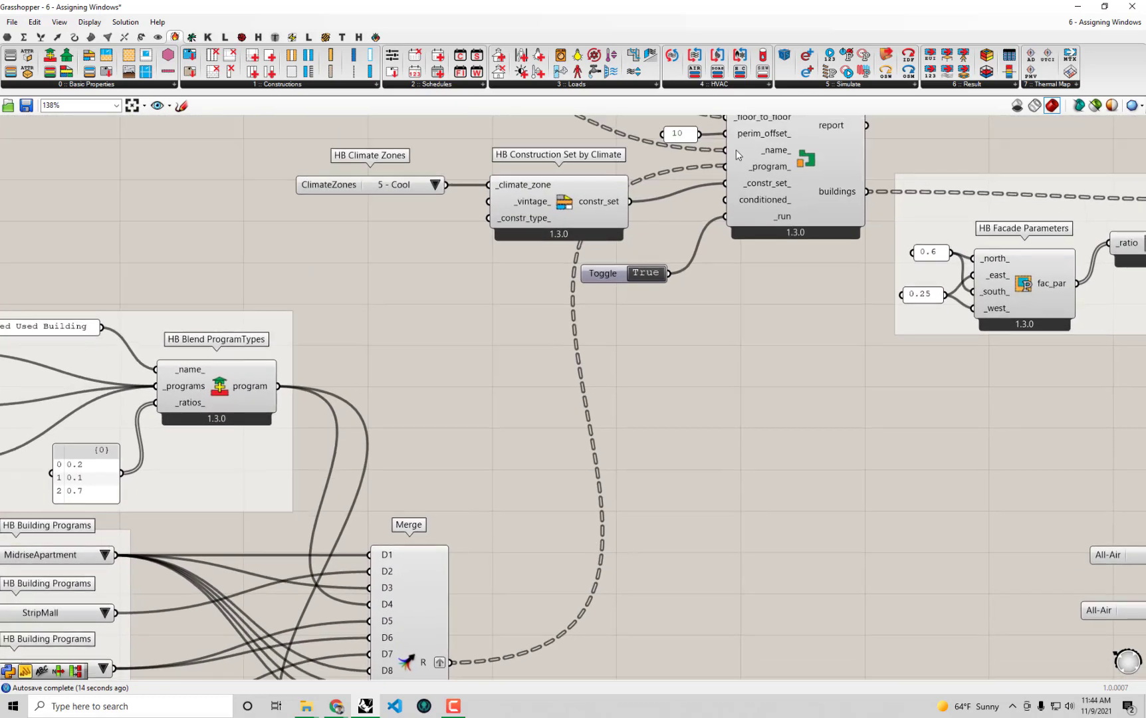
right_click_drag(733, 158, 734, 224)
right_click_drag(586, 176, 611, 293)
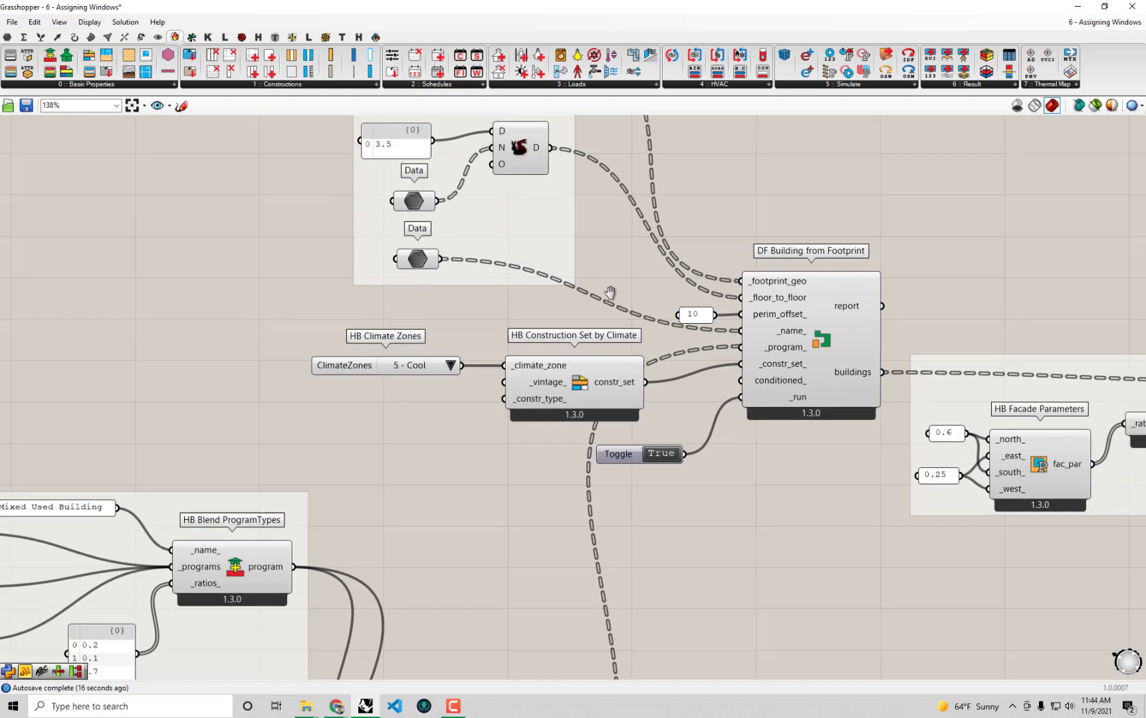
right_click_drag(704, 389, 697, 490)
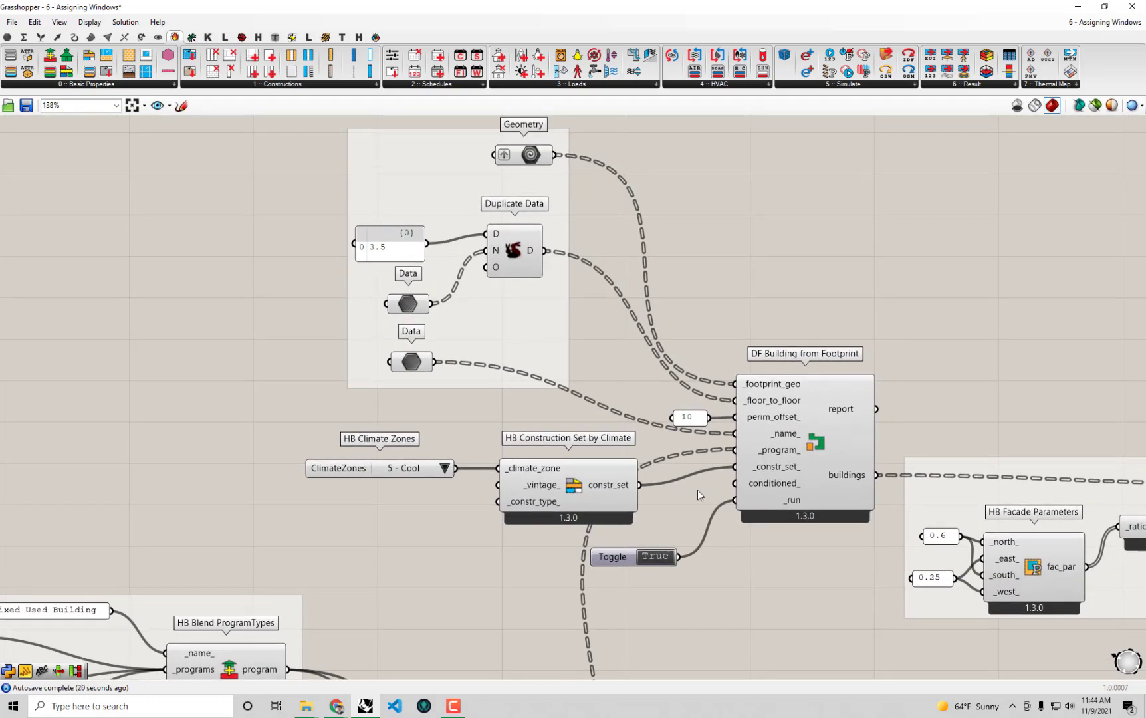
scroll(697, 490, "down", 3)
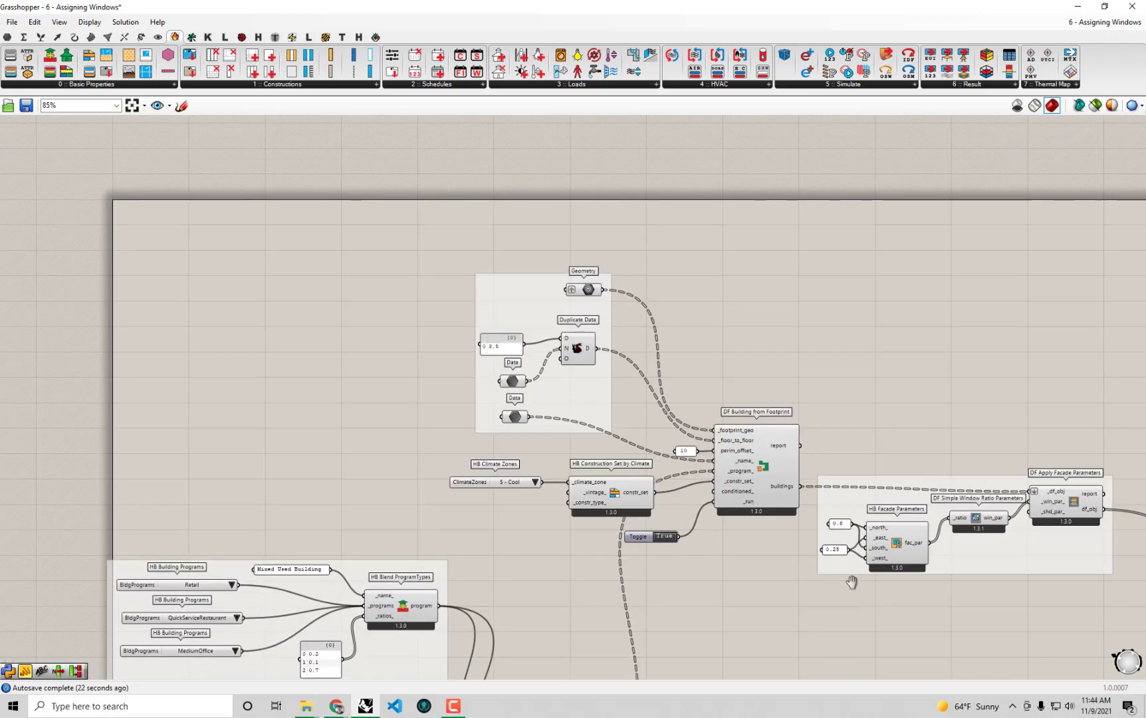
right_click_drag(827, 565, 465, 387)
right_click_drag(757, 429, 599, 375)
scroll(774, 408, "up", 3)
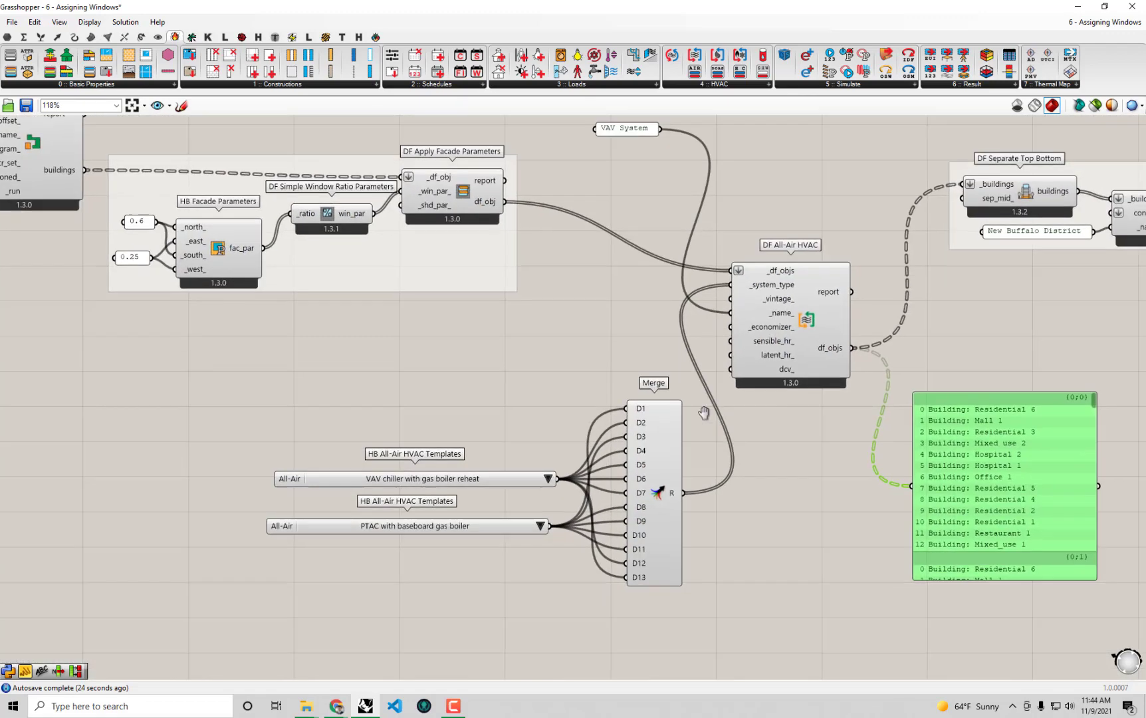
right_click_drag(685, 417, 666, 417)
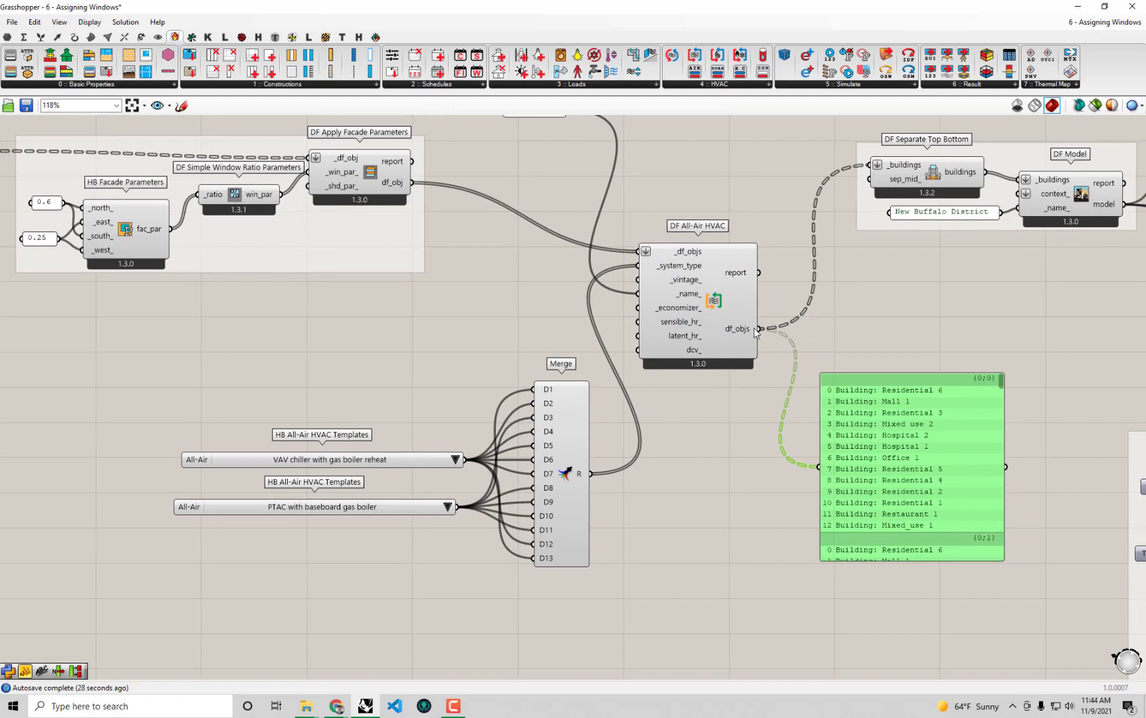
Disable the DF All-Air HVAC component
left_click(723, 298)
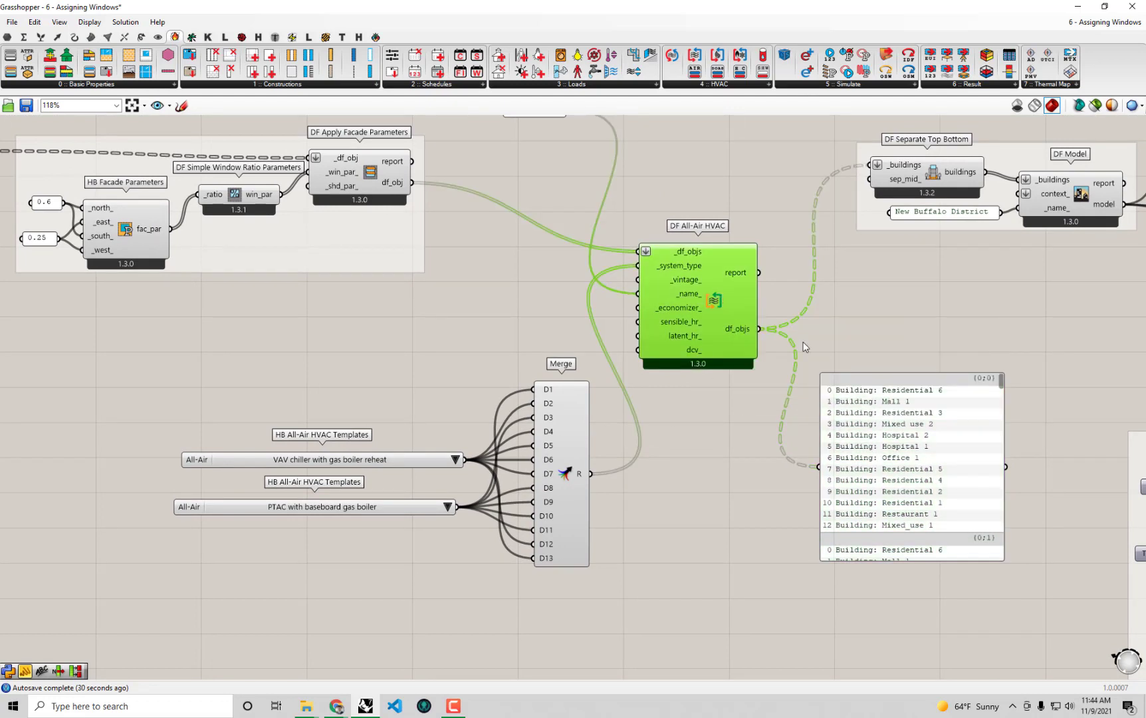
scroll(771, 309, "up", 1)
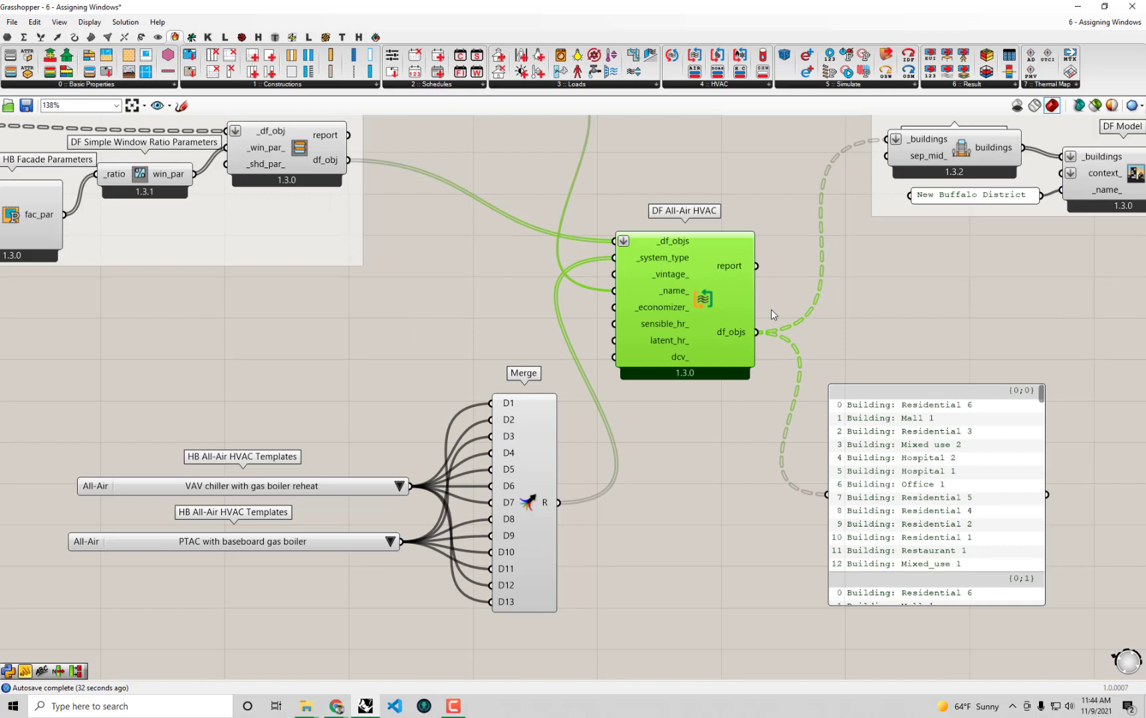
right_click(707, 303)
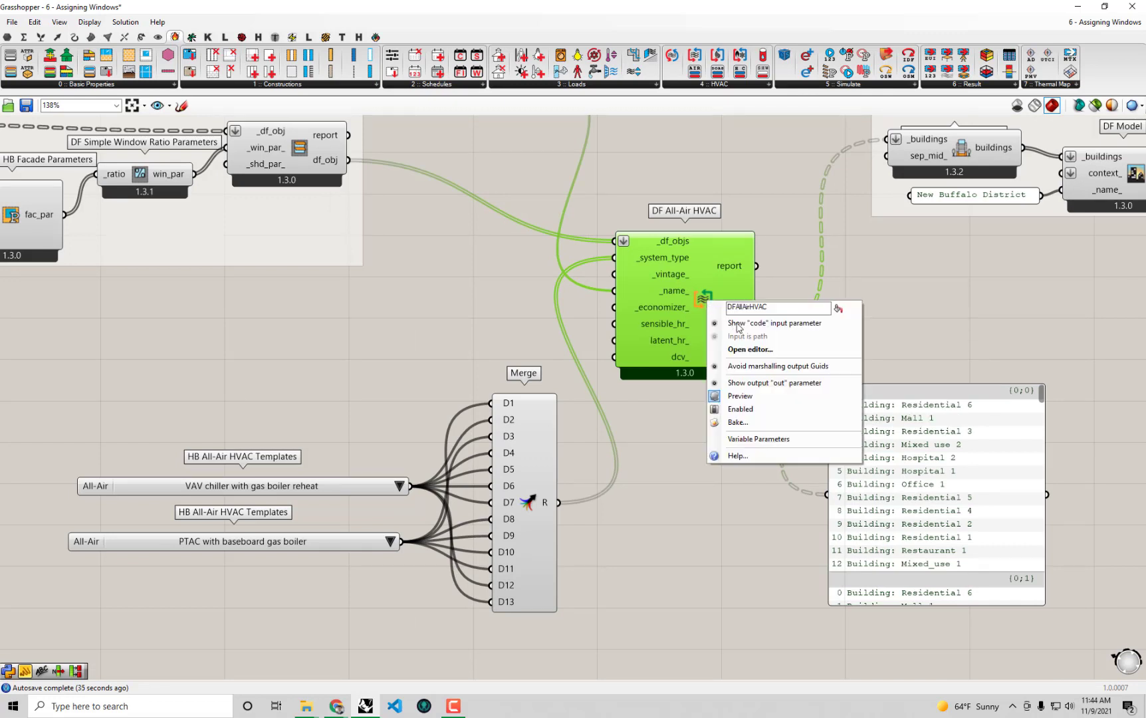
left_click(774, 412)
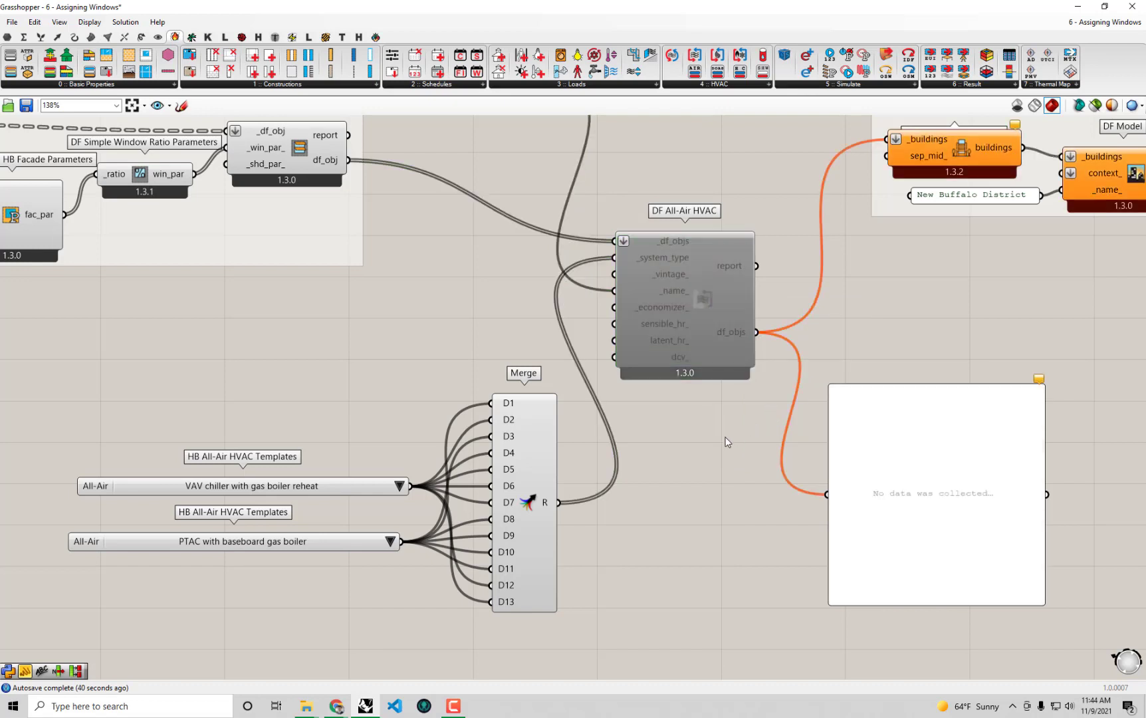
Graft the _df_objs and _system_type inputs of DF All-Air HVAC
right_click_drag(727, 442, 770, 478)
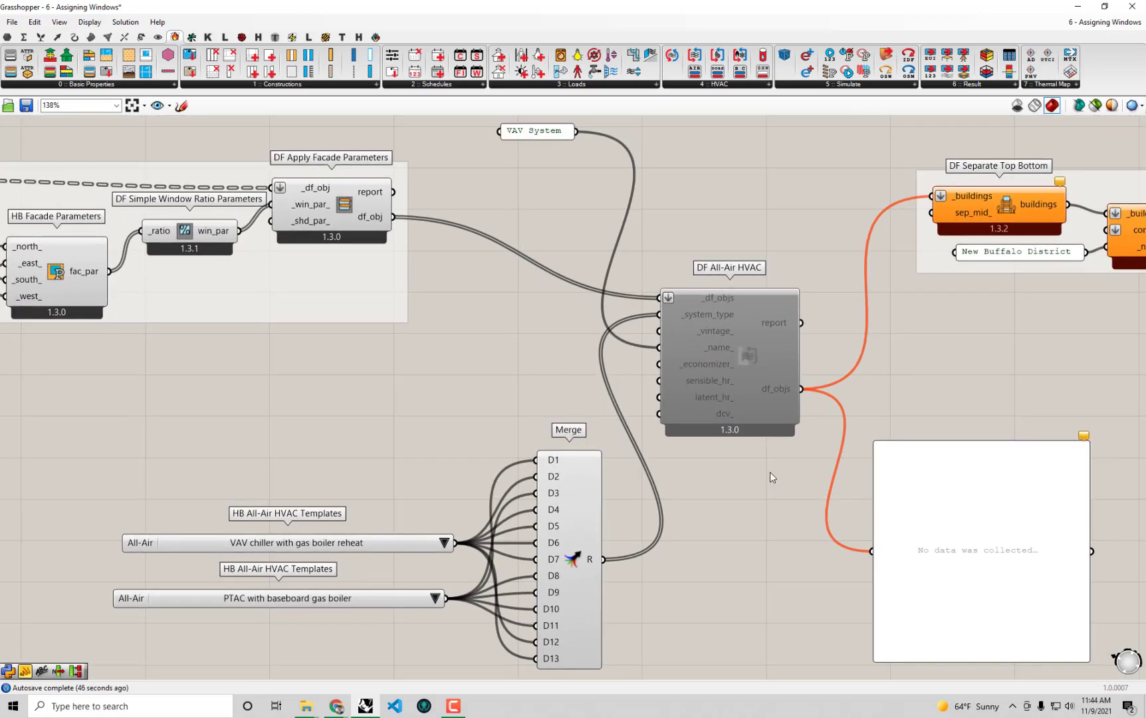
right_click(723, 303)
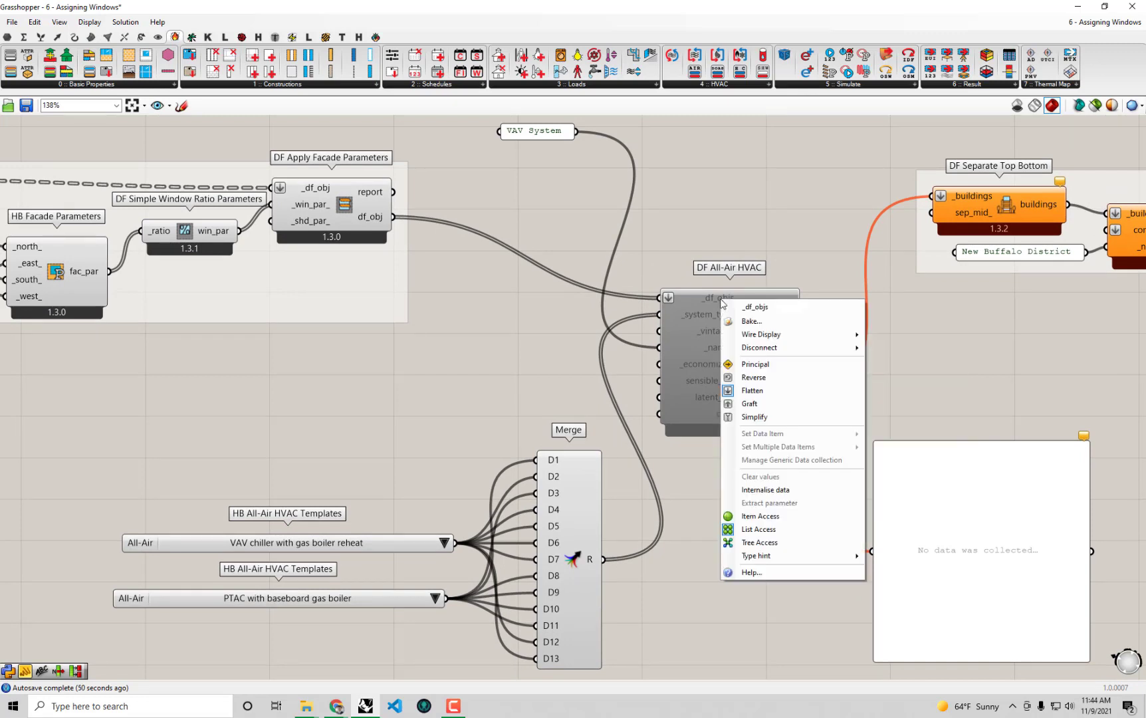
left_click(764, 411)
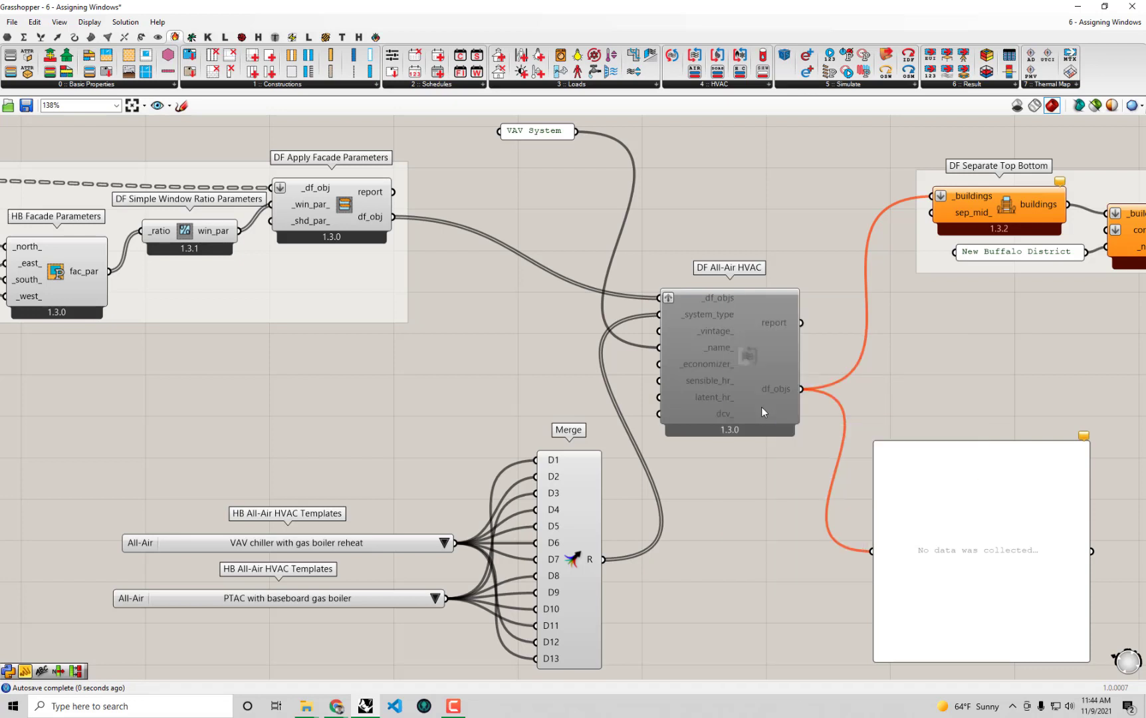
right_click(706, 313)
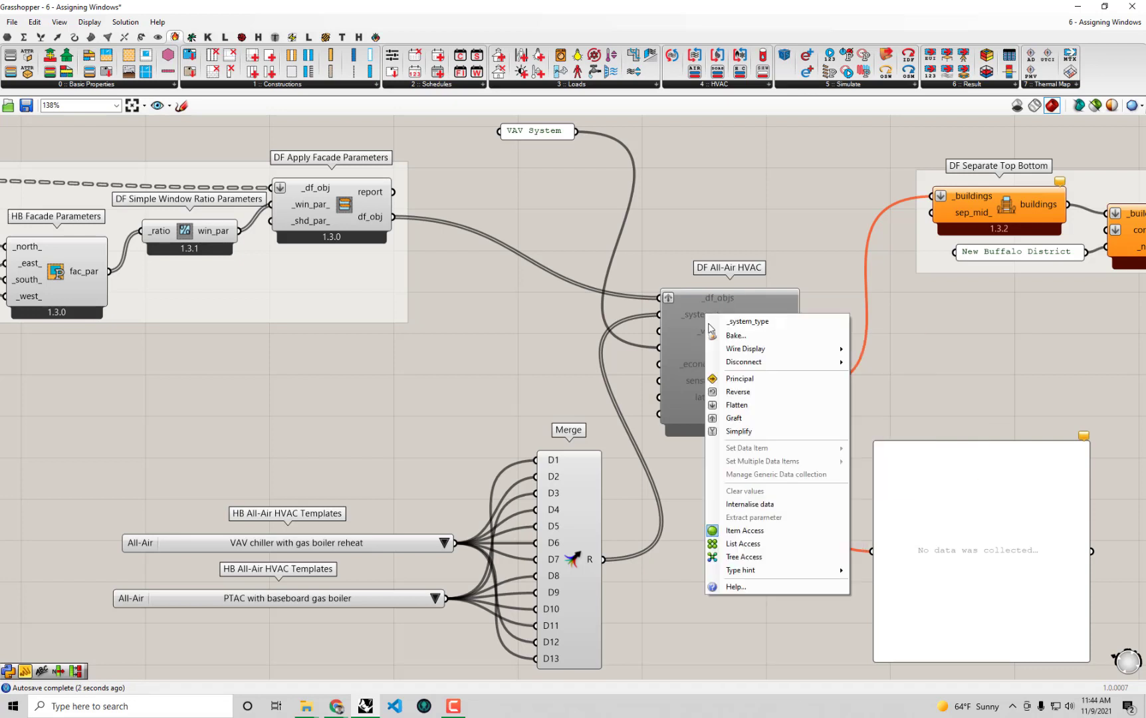
left_click(744, 418)
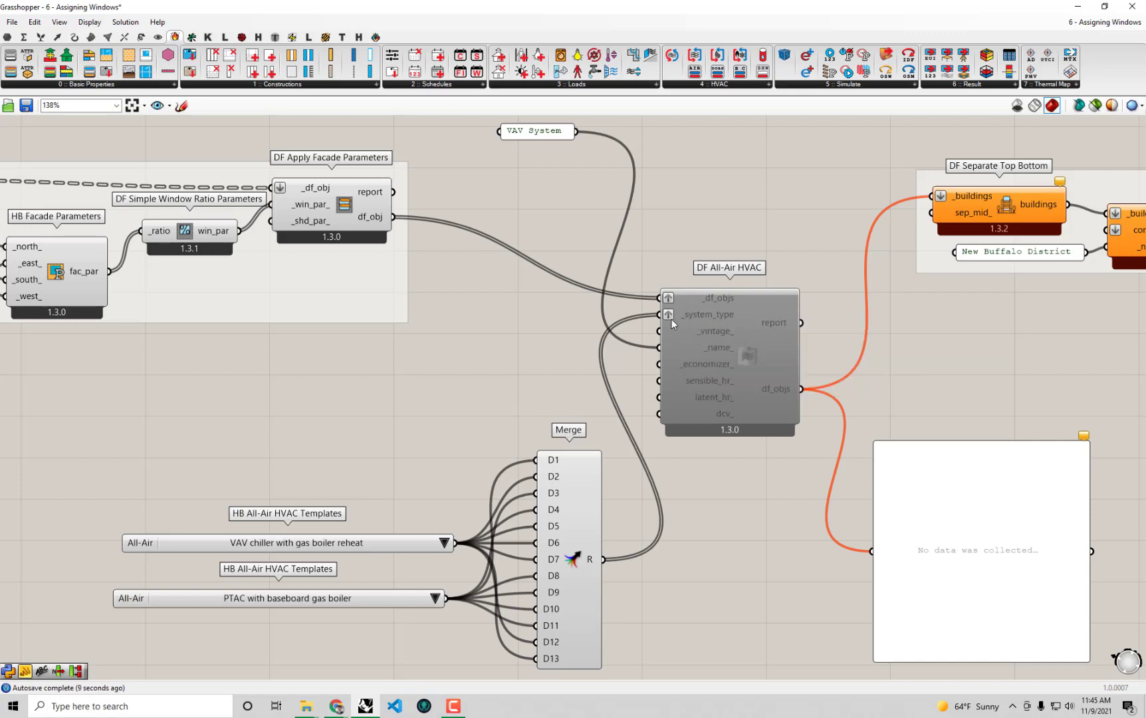
Compare the building program Merge feeding DF Building from Footprint with the HVAC template Merge feeding DF All-Air HVAC
right_click_drag(714, 302, 772, 306)
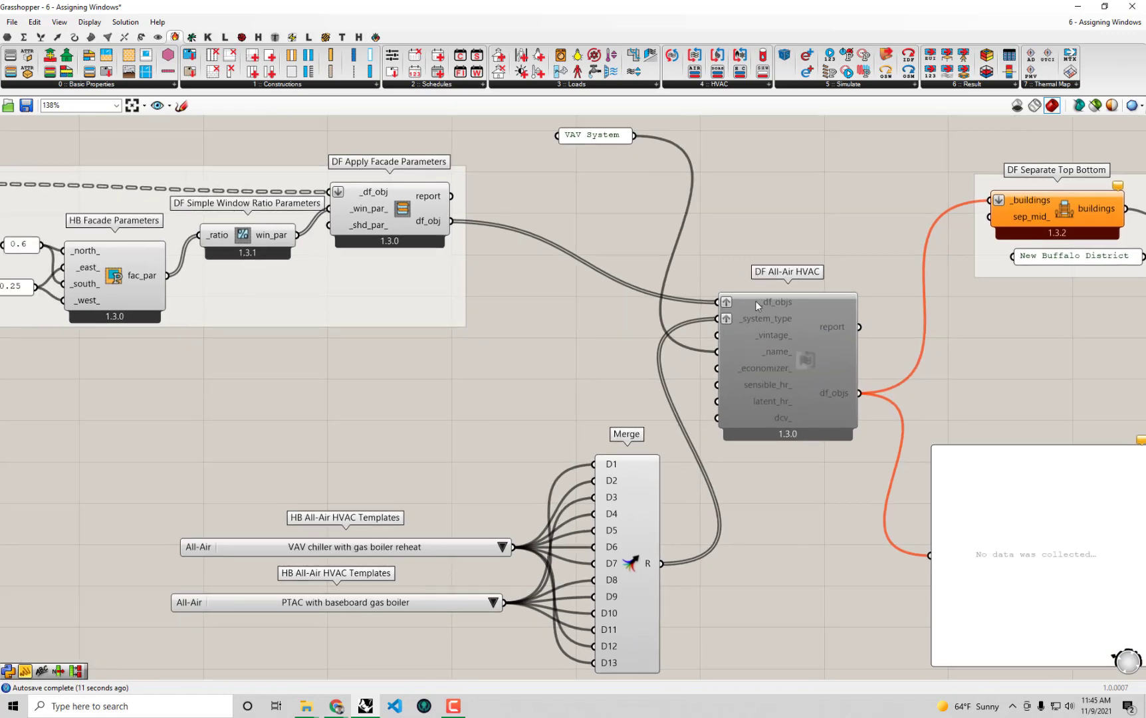
scroll(769, 303, "down", 2)
right_click_drag(149, 252, 579, 316)
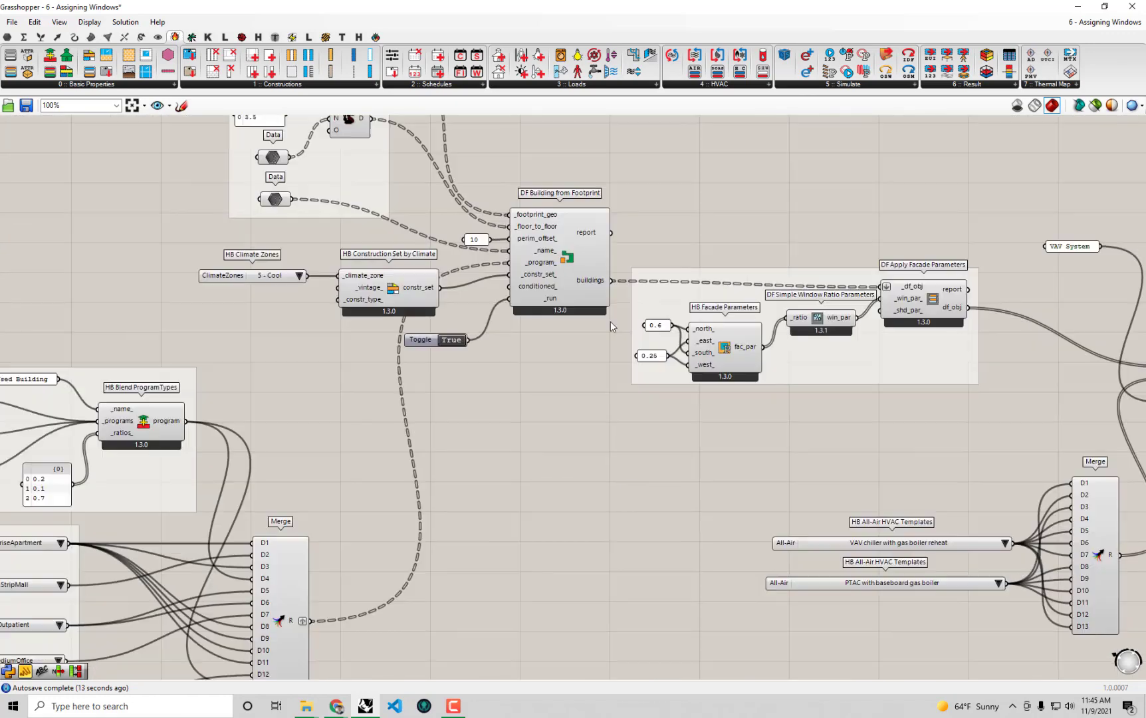
scroll(502, 185, "up", 2)
right_click_drag(567, 240, 728, 196)
right_click_drag(506, 488, 548, 269)
scroll(413, 529, "down", 1)
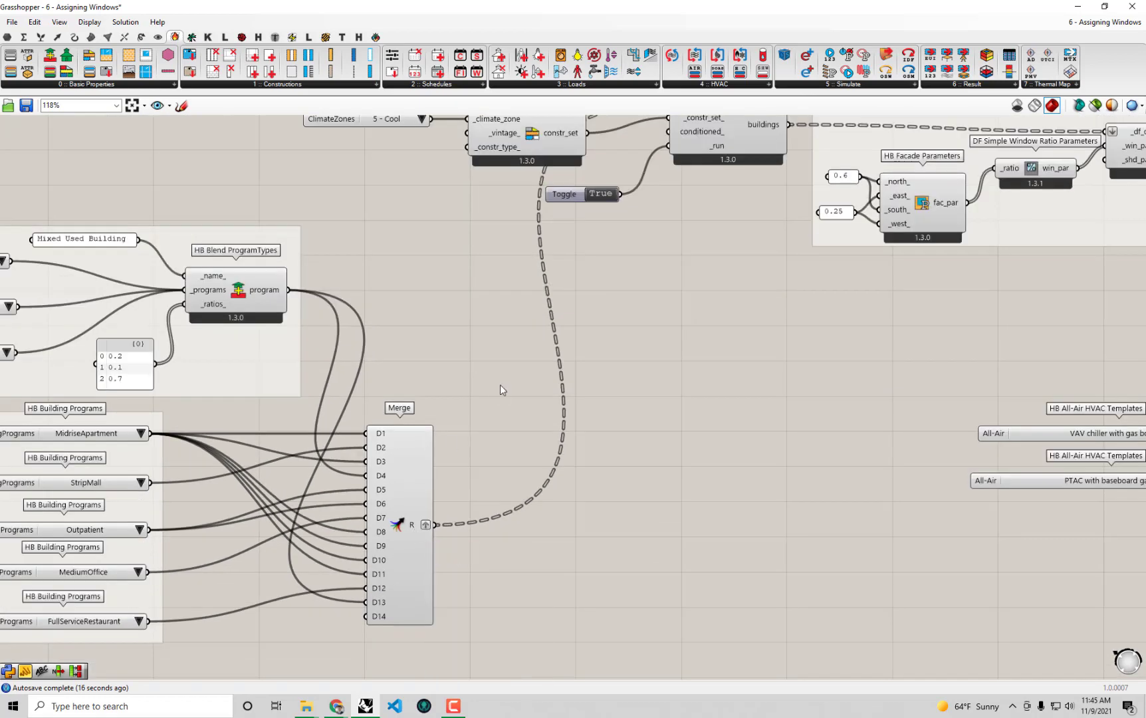
right_click_drag(501, 387, 453, 497)
scroll(455, 496, "down", 1)
right_click_drag(833, 446, 427, 372)
right_click_drag(856, 396, 695, 376)
scroll(709, 368, "up", 1)
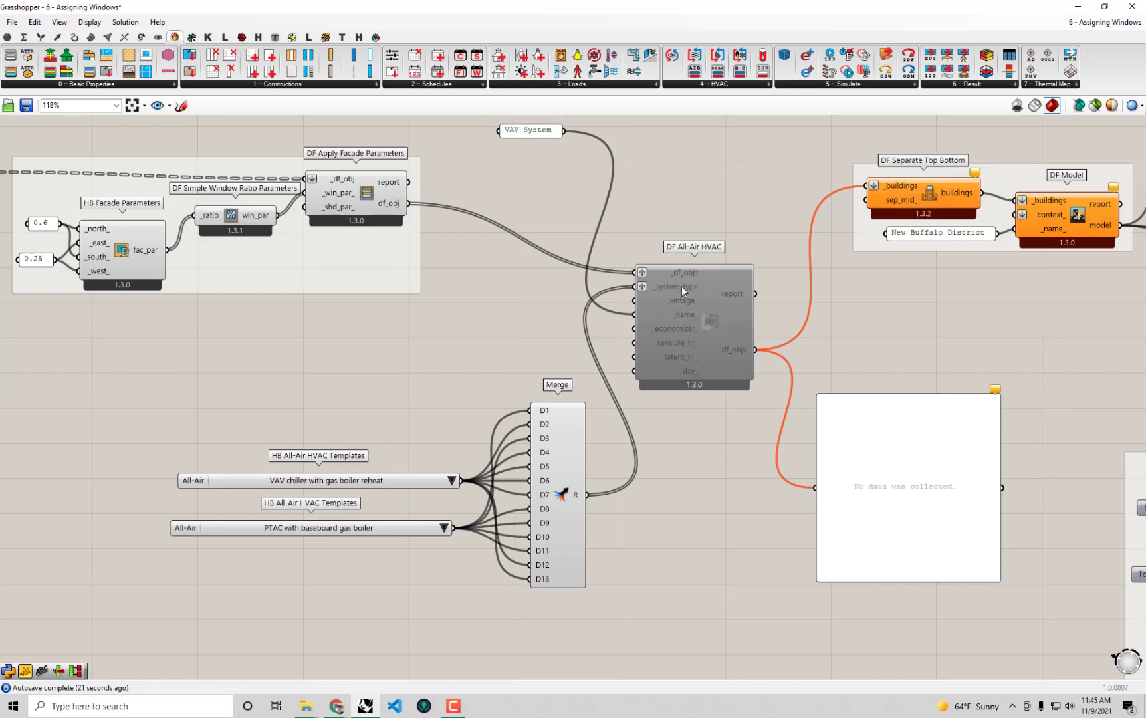
Re-enable the DF All-Air HVAC component and look through the building list panel fed by its df_objs output
scroll(701, 341, "up", 1)
right_click_drag(703, 345, 625, 325)
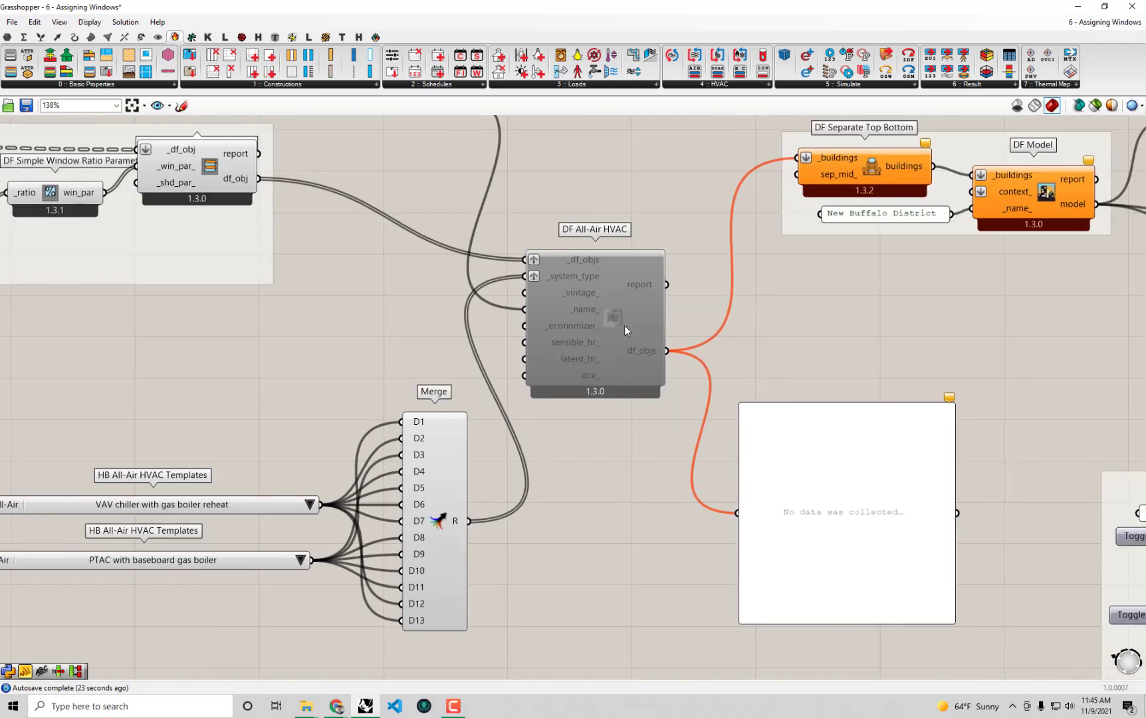
left_click(618, 321)
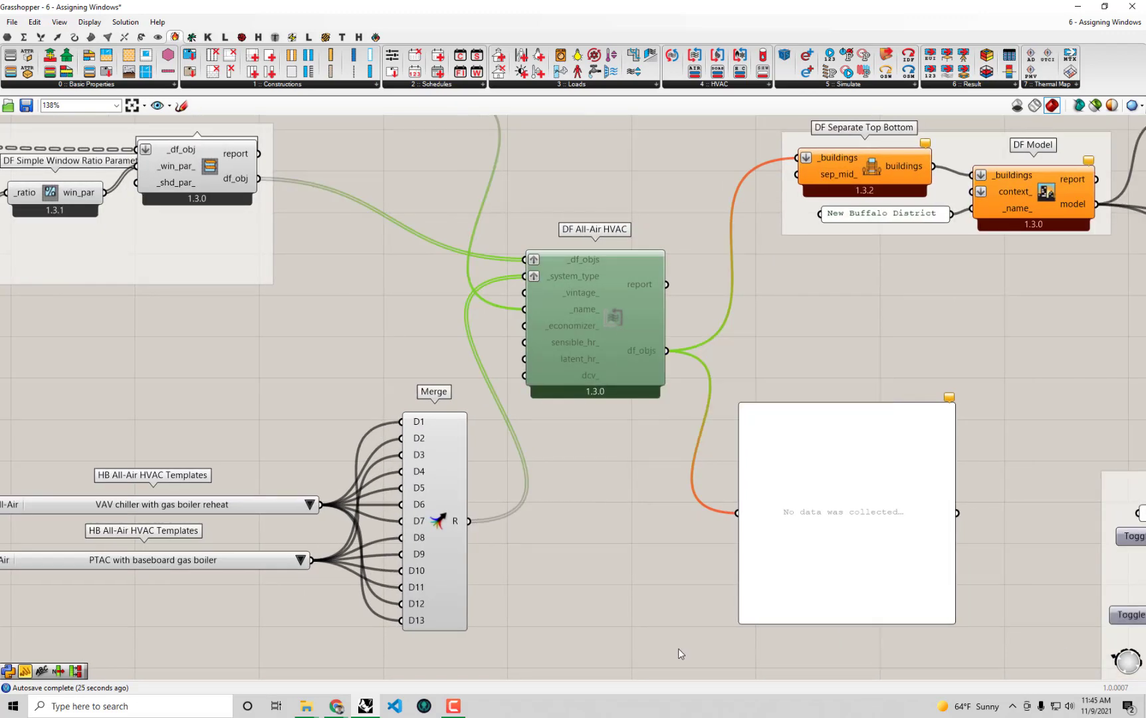
right_click_drag(627, 375, 652, 387)
right_click(632, 330)
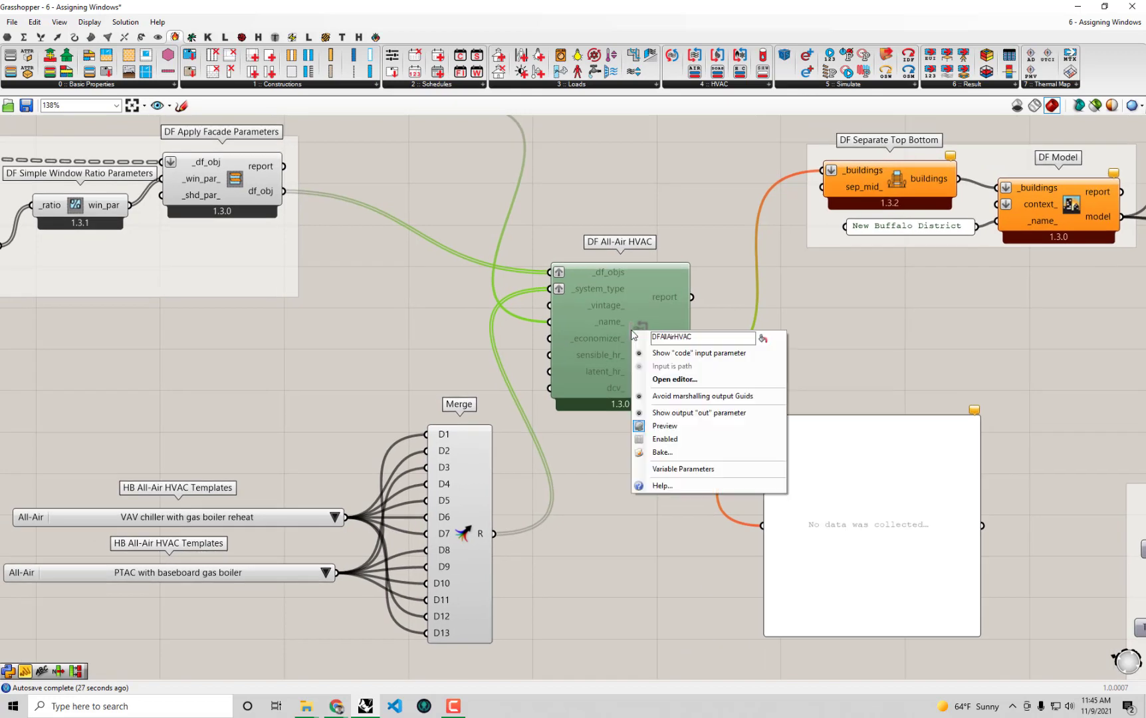
left_click(677, 440)
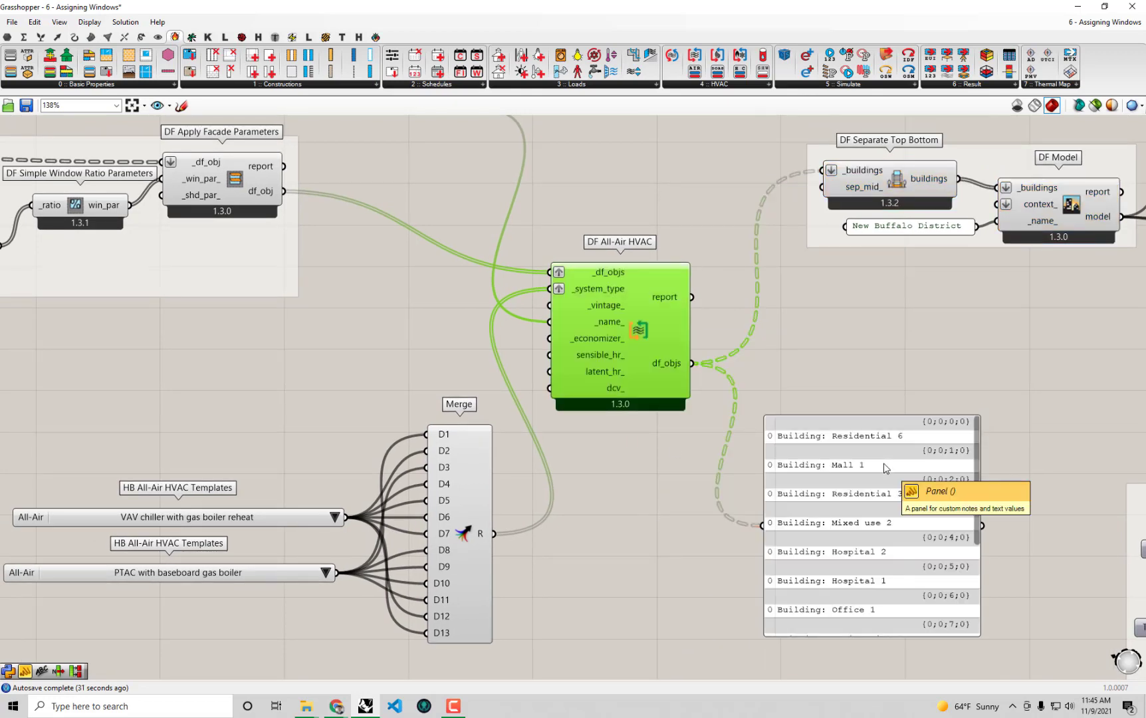
left_click_drag(977, 447, 985, 577)
left_click_drag(989, 472, 990, 438)
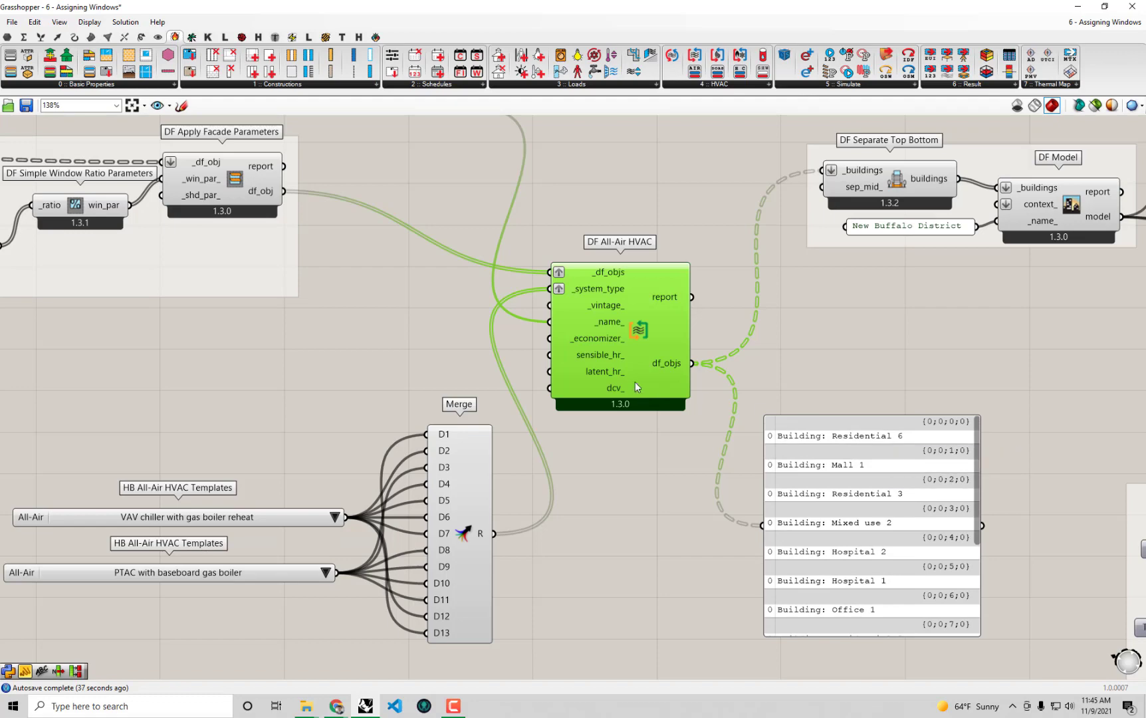
Place the Grasshopper window beside the Rhino viewport and move the VAV System panel next to the _name_ input of DF All-Air HVAC
left_click_drag(561, 6, 1145, 200)
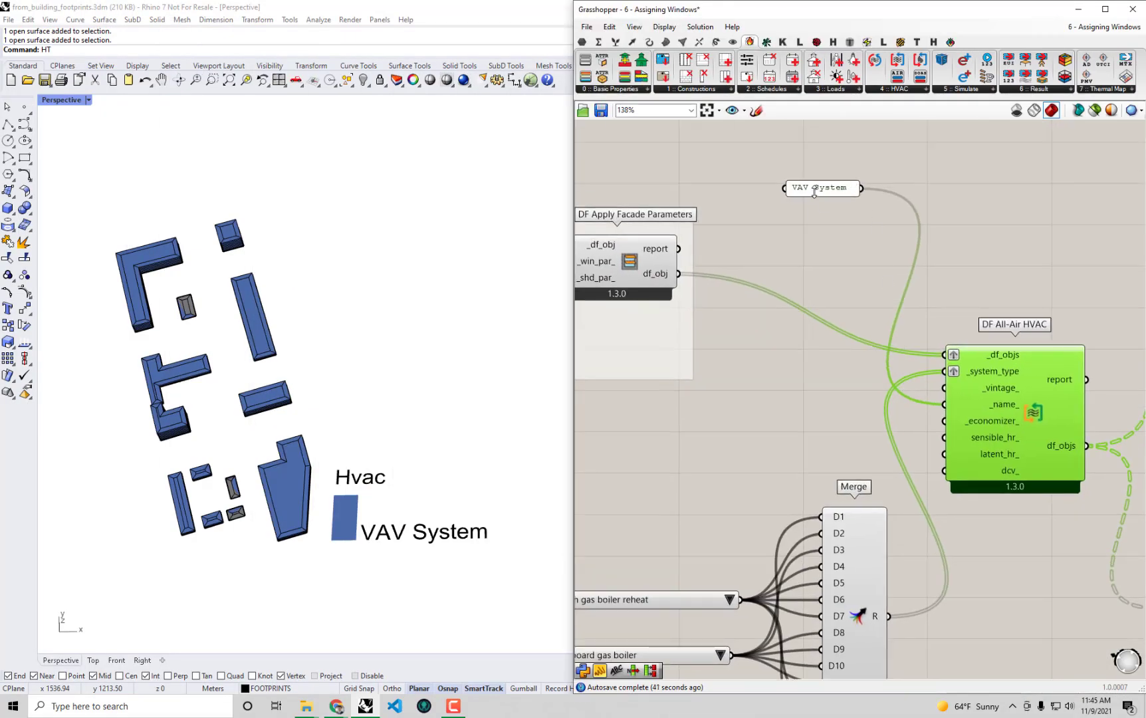
left_click_drag(815, 192, 806, 398)
right_click_drag(858, 413, 832, 308)
right_click_drag(948, 332, 812, 279)
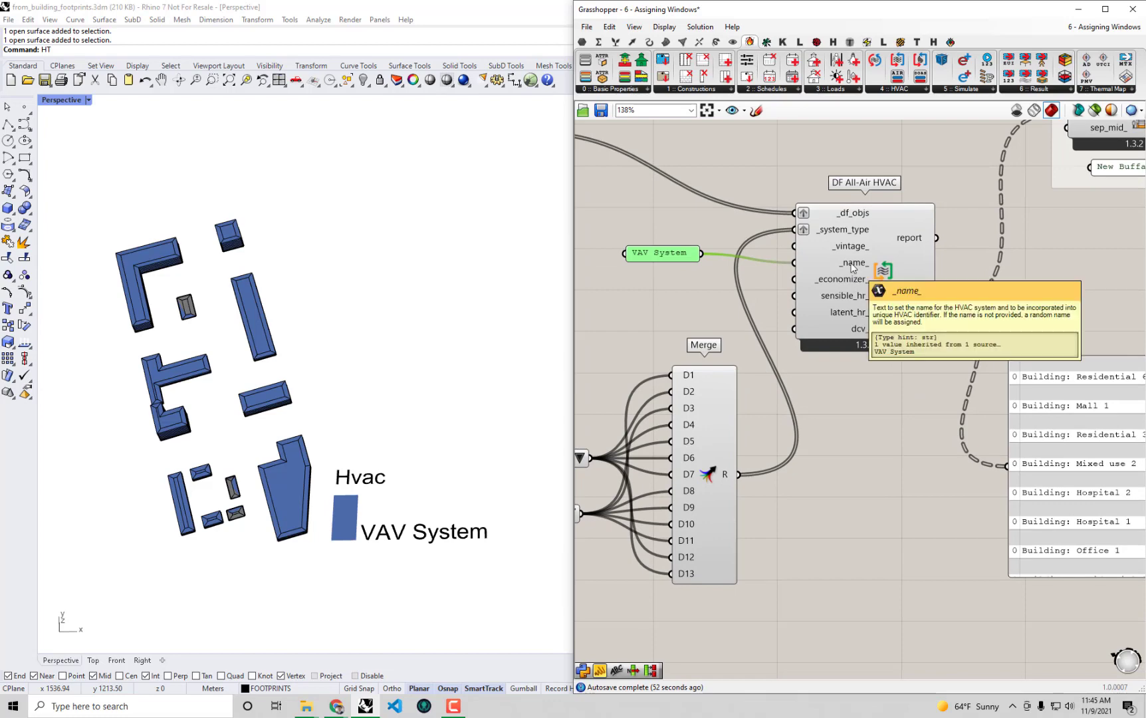
Wire the HVAC Merge output into the list panel and the grafted _name_ input of DF All-Air HVAC, and inspect the recoloured buildings
right_click_drag(740, 359, 762, 345)
left_click_drag(760, 459, 1039, 461)
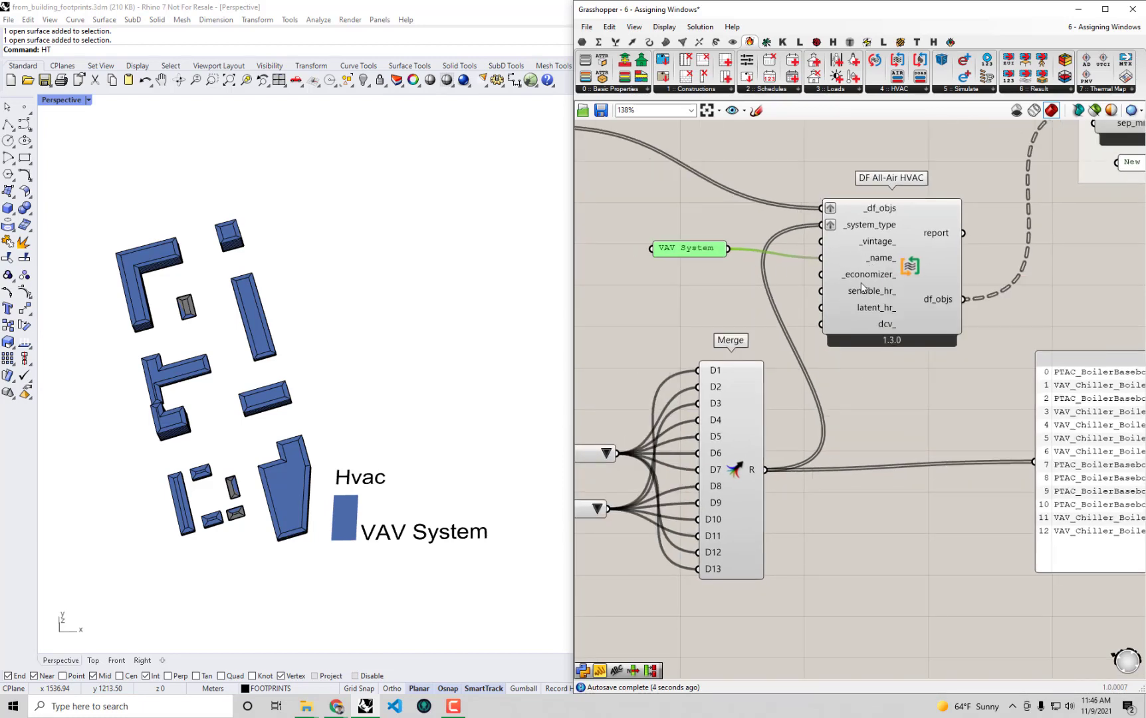
right_click(877, 264)
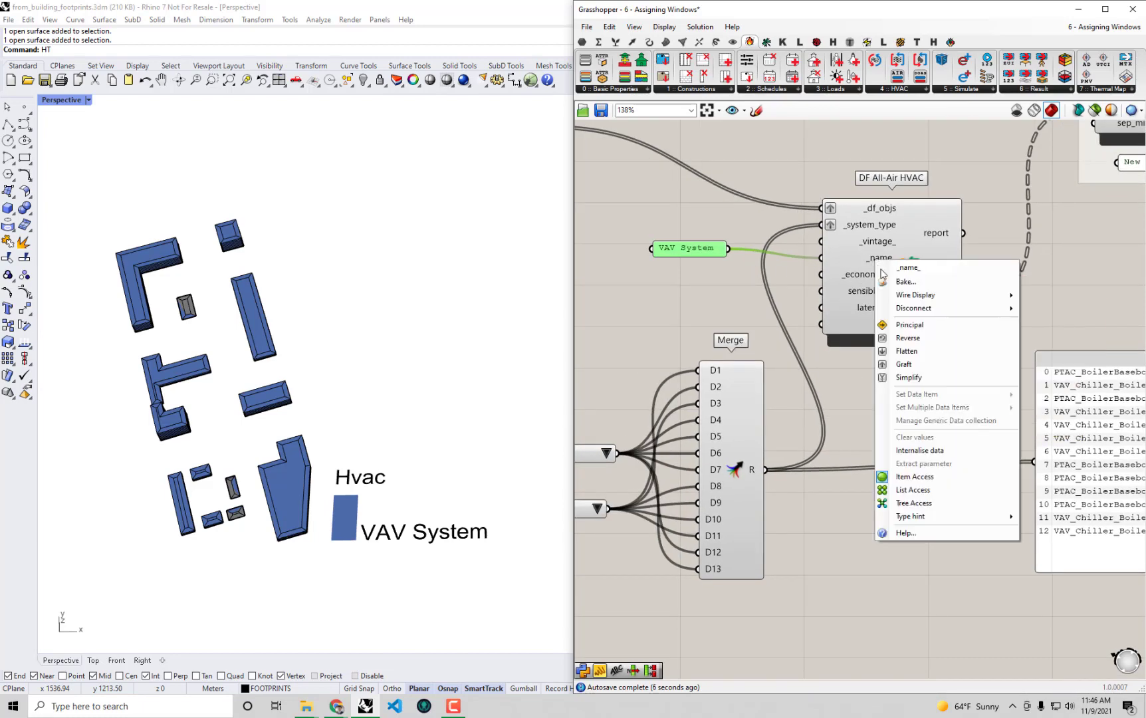
left_click(936, 372)
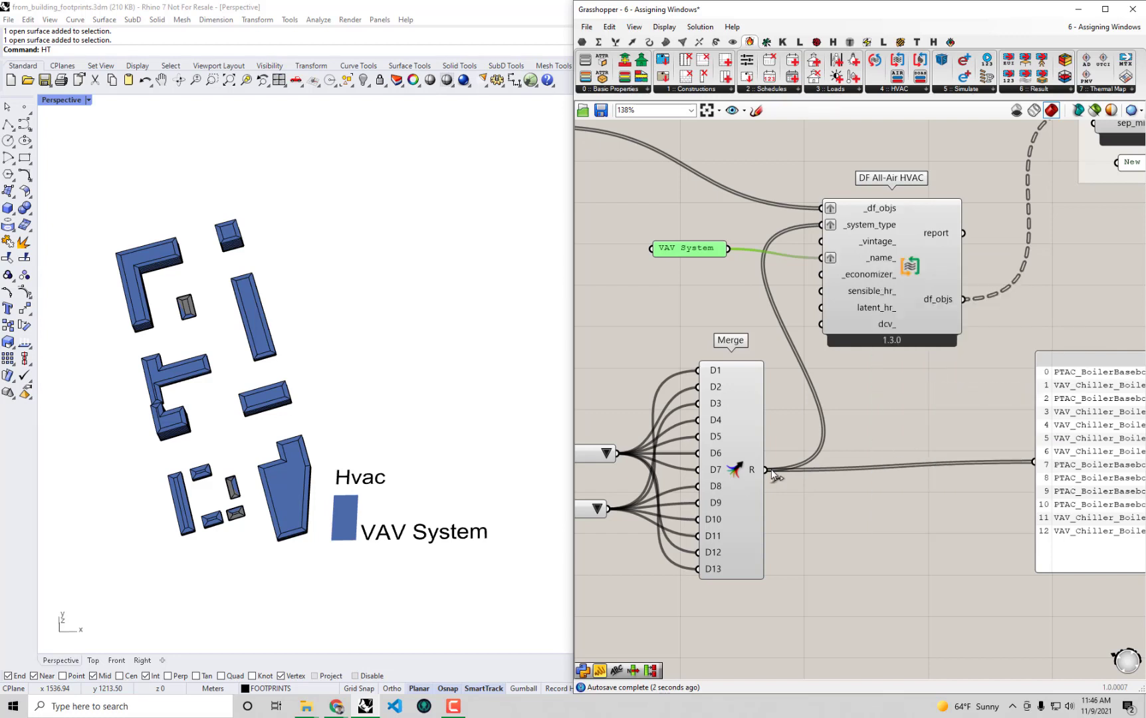
left_click_drag(765, 470, 820, 256, "shift")
left_click(906, 594)
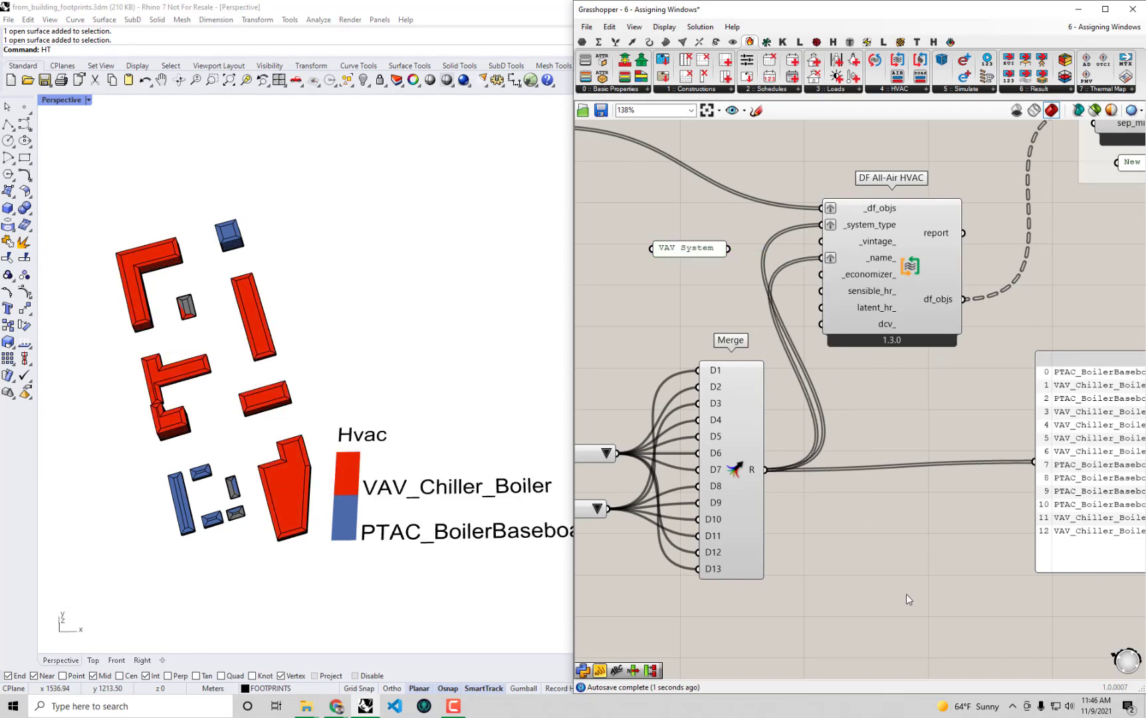
scroll(459, 474, "down", 2)
right_click_drag(433, 473, 440, 502)
scroll(439, 503, "up", 4)
scroll(439, 460, "down", 2)
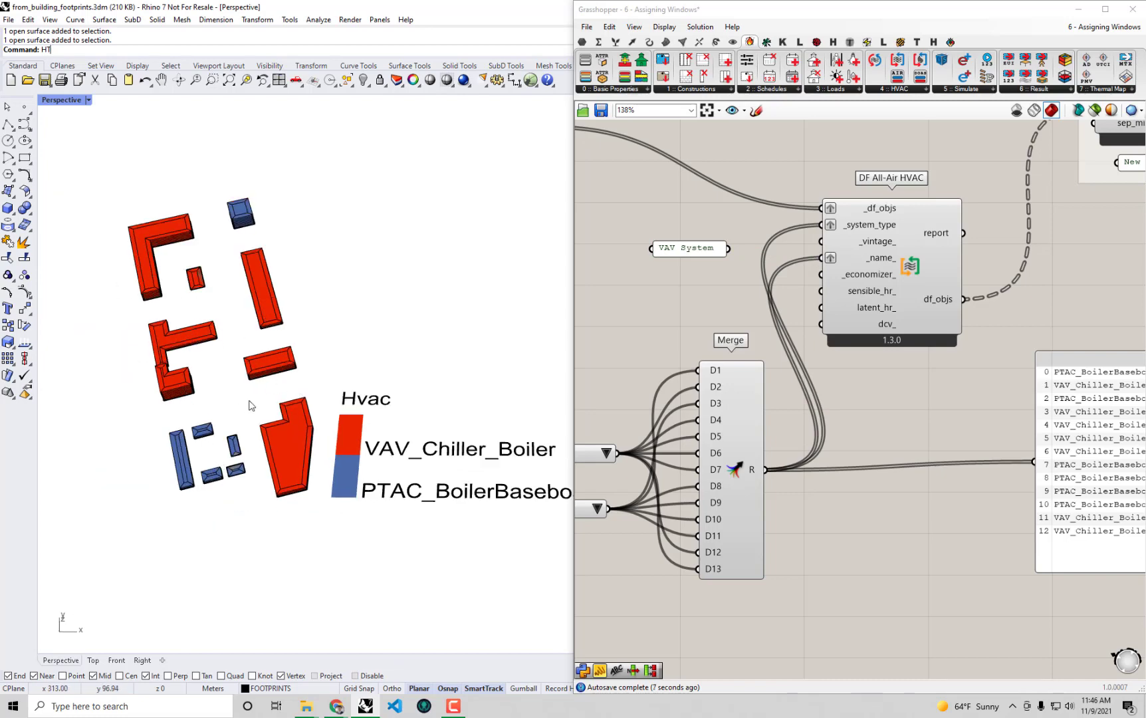
Group the two HVAC template lists with their Merge component and delete the unused VAV System panel
right_click_drag(754, 461, 869, 423)
scroll(804, 453, "down", 1)
left_click_drag(873, 582, 687, 284)
key("ctrl+g")
left_click(821, 226)
key("Delete")
Reposition the list panel below DF Separate Top Bottom and feed it from the df_objs output of DF All-Air HVAC
right_click_drag(1052, 363, 963, 377)
right_click_drag(1071, 410, 962, 415)
left_click(1013, 418)
scroll(1007, 417, "down", 1)
left_click_drag(971, 437, 953, 466)
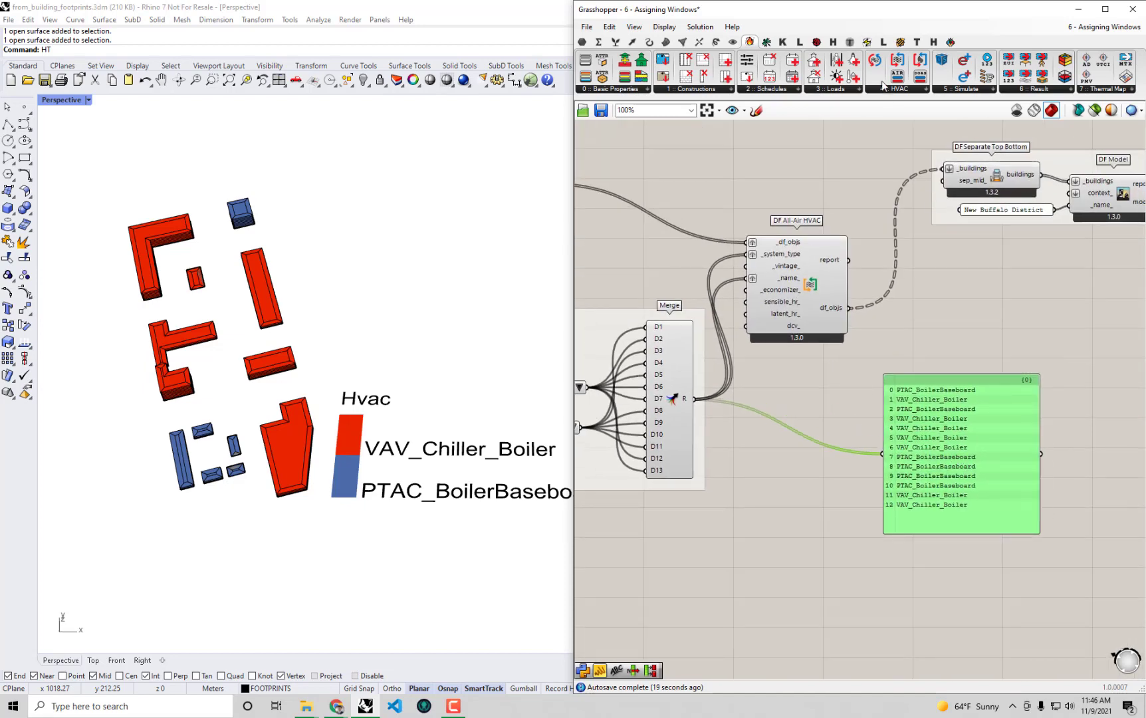
left_click_drag(958, 403, 945, 417)
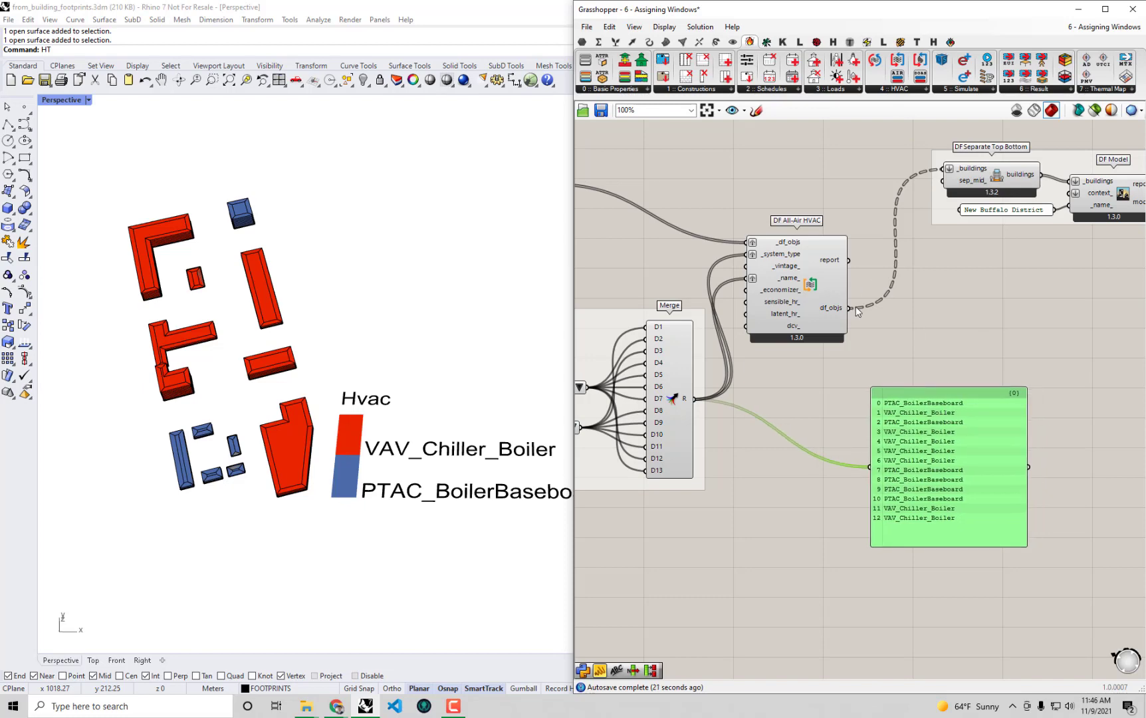
left_click_drag(849, 308, 871, 467)
scroll(956, 322, "down", 2)
right_click_drag(961, 339, 848, 324)
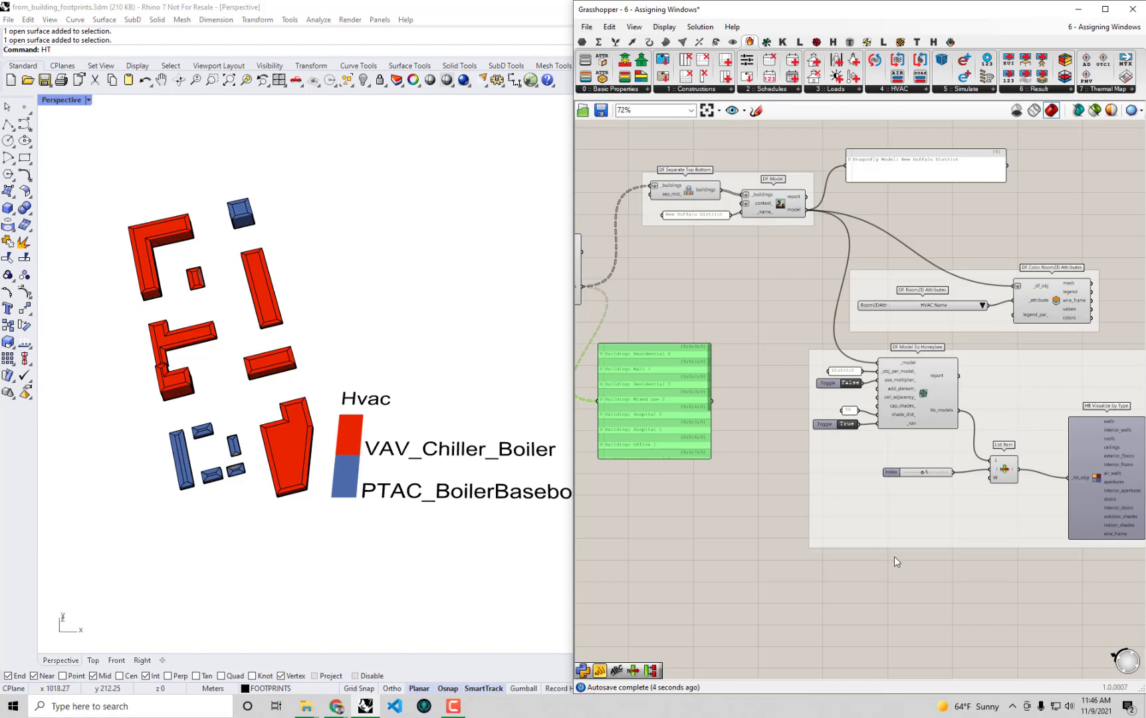
right_click_drag(768, 505, 898, 486)
left_click_drag(809, 429, 848, 421)
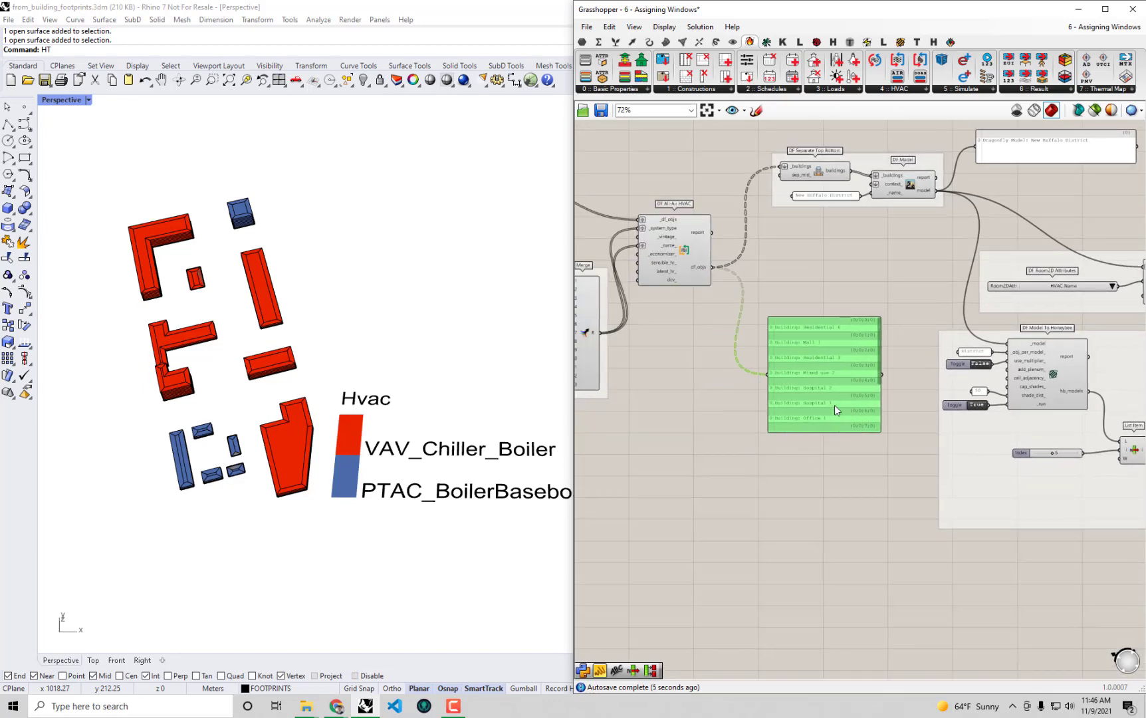
left_click(781, 315)
Align DF All-Air HVAC with the df_obj output of DF Apply Facade Parameters and put it in its own group
right_click_drag(786, 240, 964, 286)
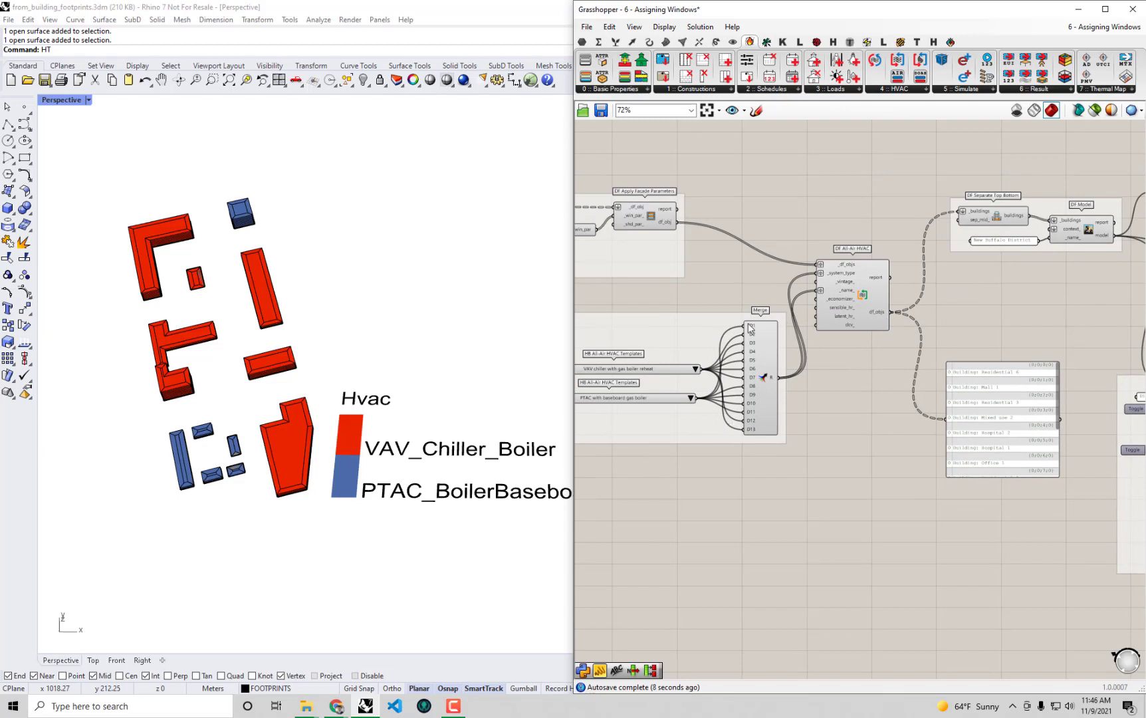
scroll(757, 294, "down", 2)
left_click(851, 280)
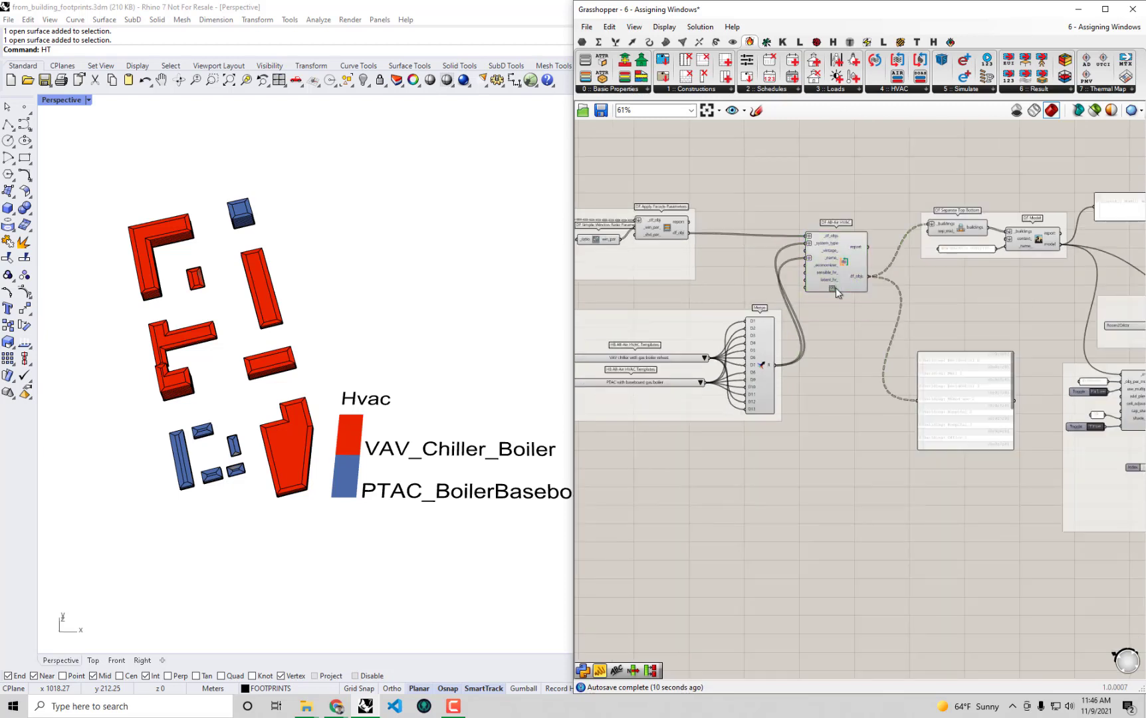
left_click(828, 276)
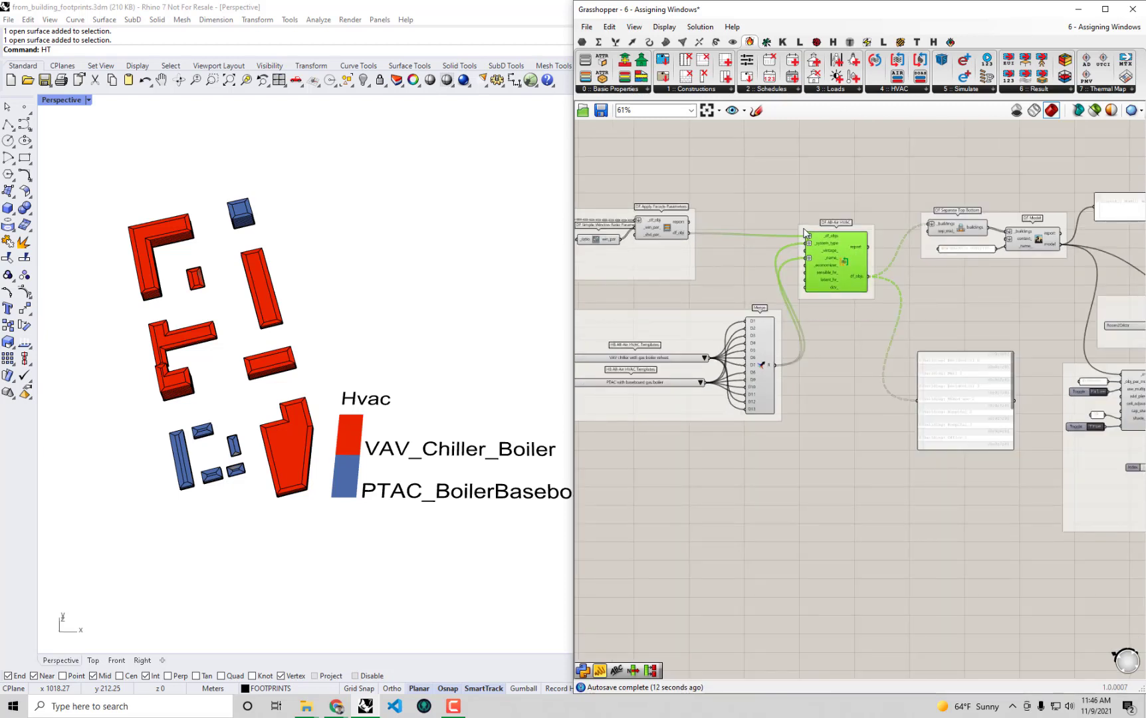
scroll(837, 225, "up", 2)
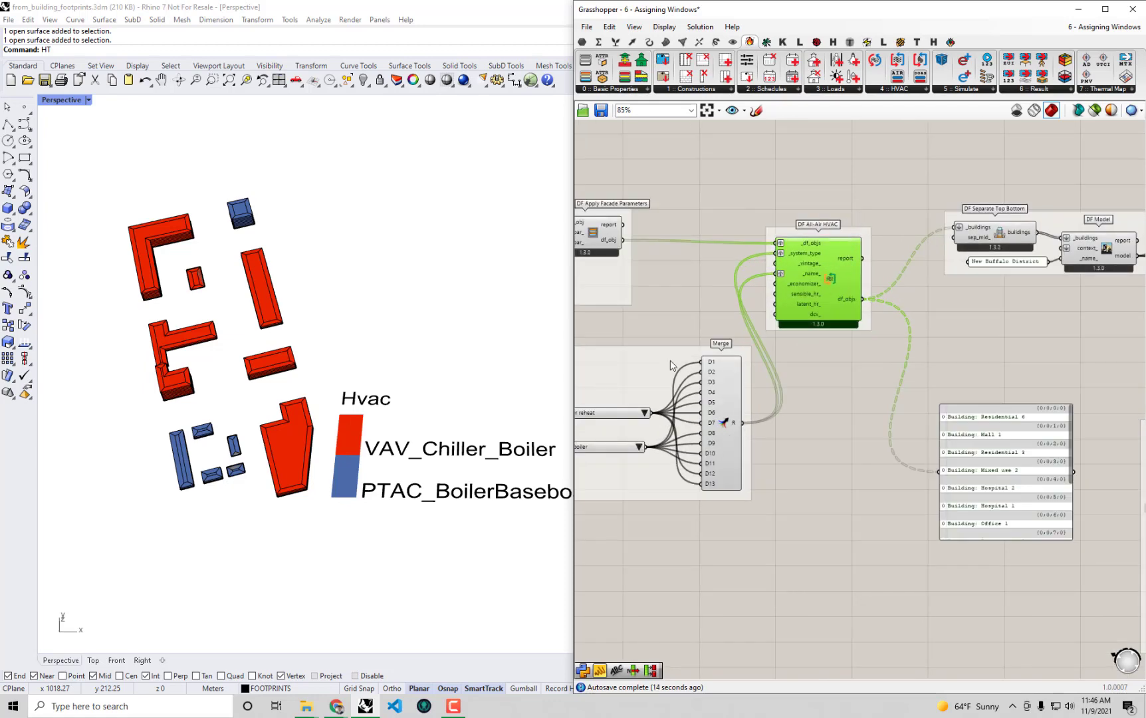
left_click(643, 367)
left_click(931, 441)
Maximize the Grasshopper window and delete the building list panel connected to DF All-Air HVAC
left_click_drag(890, 9, 865, 1)
right_click_drag(679, 240, 1037, 256)
scroll(951, 265, "down", 2)
scroll(951, 265, "down", 1)
right_click_drag(950, 264, 788, 307)
scroll(788, 308, "down", 1)
left_click(707, 433)
key("Delete")
Examine the Dragonfly model panel and the building program groups and Merge that feed DF Building from Footprint
scroll(838, 273, "up", 5)
left_click(836, 258)
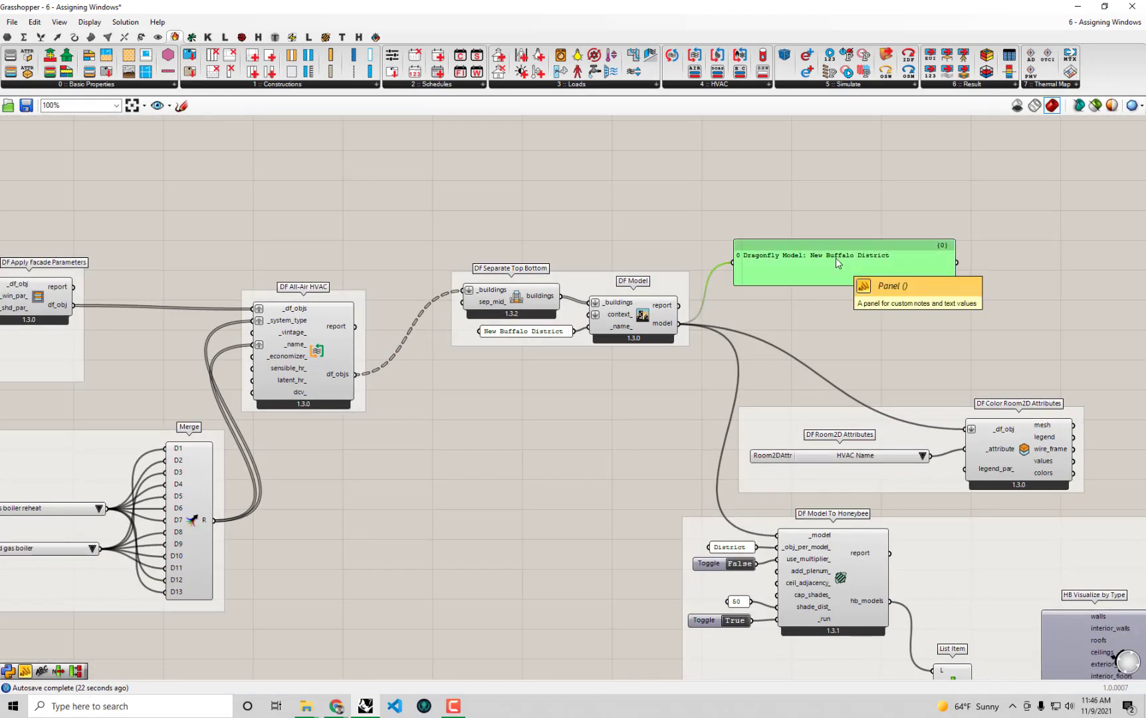
right_click_drag(609, 304, 857, 297)
scroll(925, 302, "down", 2)
right_click_drag(161, 270, 318, 241)
left_click(233, 249)
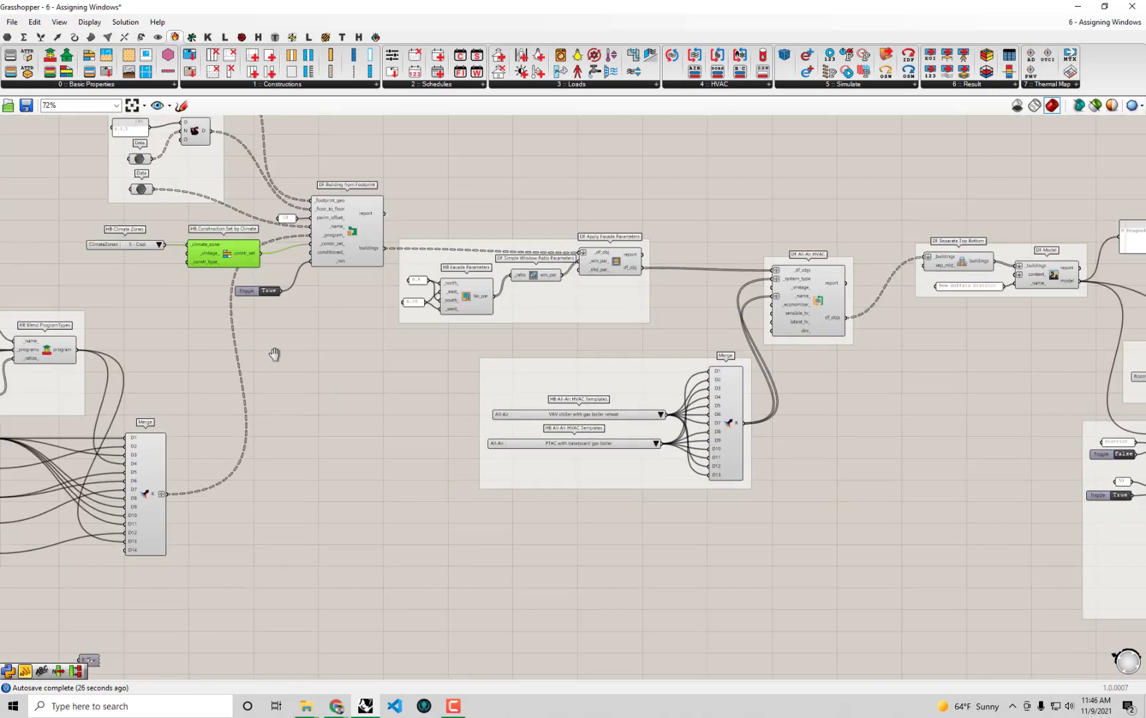
right_click_drag(290, 345, 439, 299)
left_click_drag(366, 520, 89, 272)
right_click_drag(468, 282, 471, 377)
right_click_drag(426, 263, 384, 286)
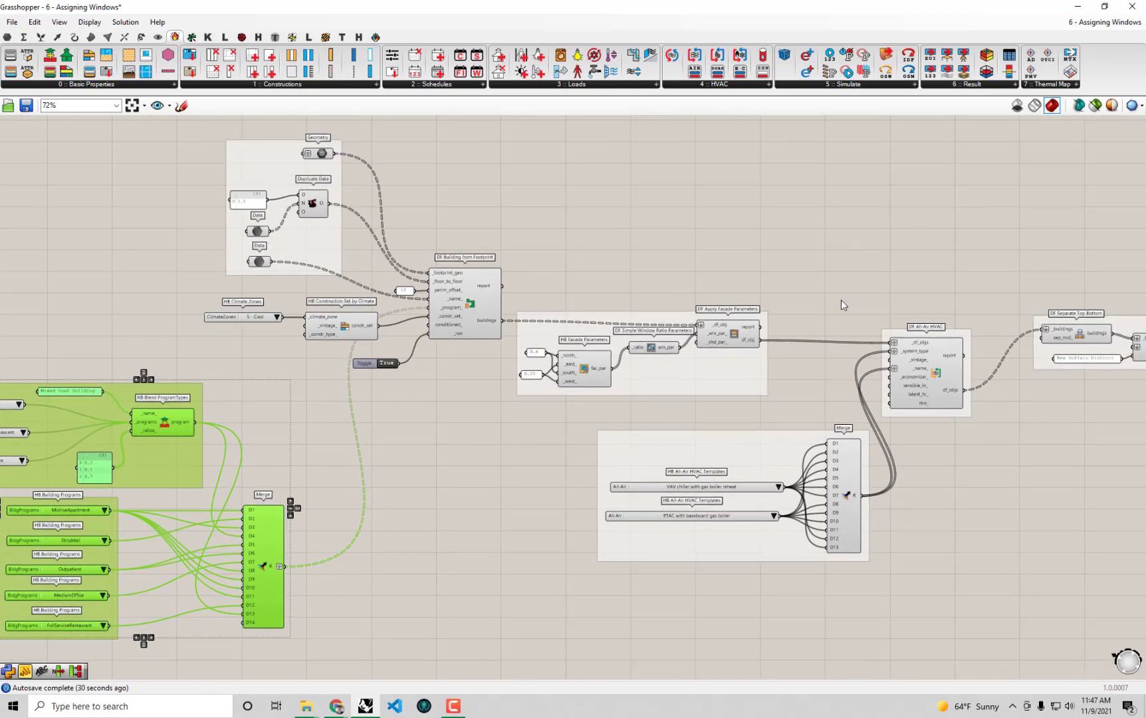
Follow the definition from the facade parameters through DF All-Air HVAC to the components fed by DF Model
right_click_drag(863, 307, 559, 379)
left_click_drag(559, 379, 325, 268)
right_click_drag(643, 243, 527, 217)
right_click_drag(624, 422, 576, 403)
left_click_drag(610, 486, 445, 219)
left_click(800, 171)
right_click_drag(980, 258, 847, 294)
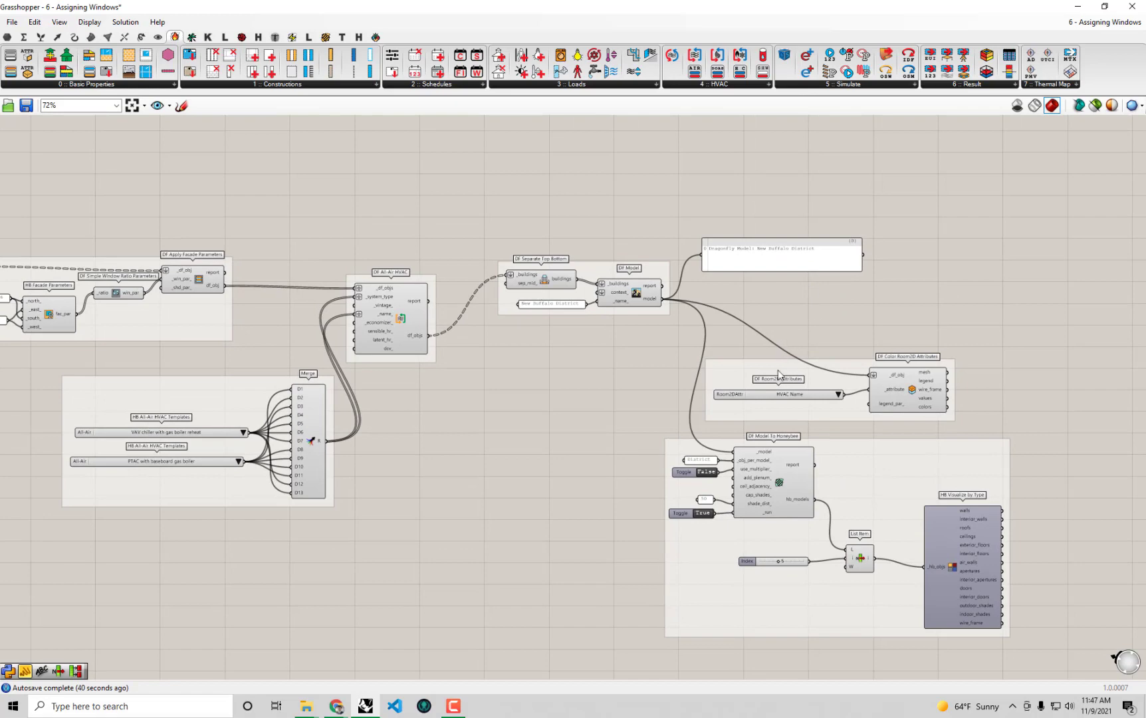
Move the DF Color Room2D Attributes and DF Model To Honeybee groups further below DF Model
scroll(649, 310, "up", 2)
left_click(516, 271)
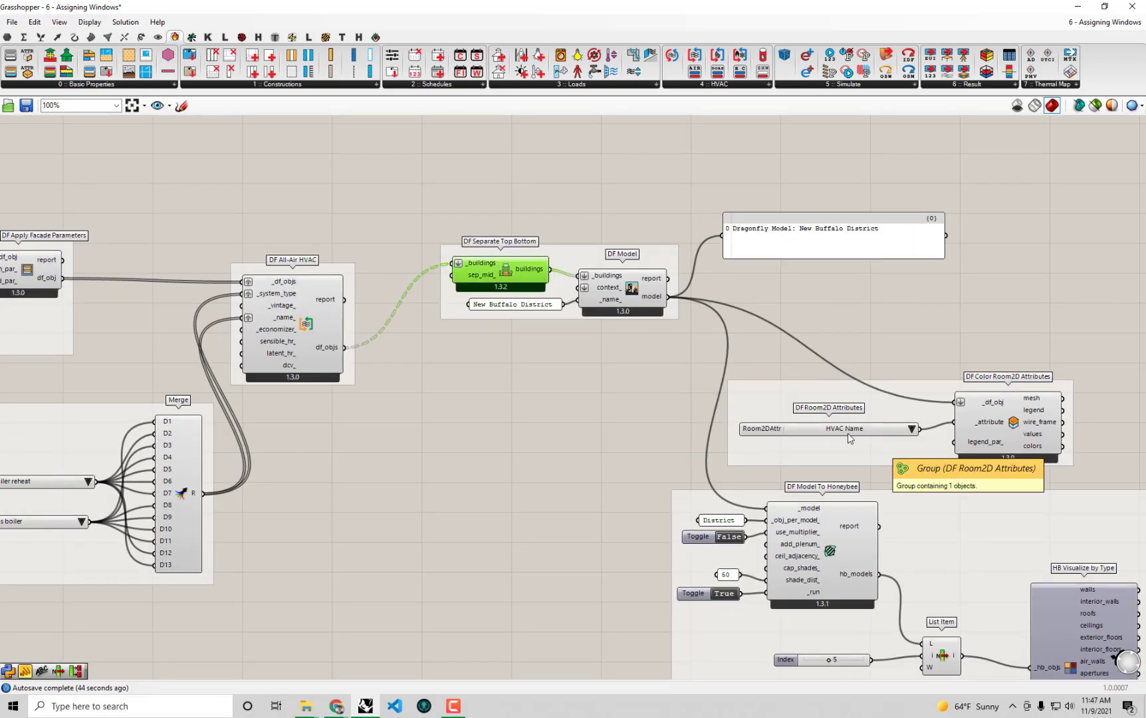
scroll(846, 433, "down", 2)
left_click_drag(984, 614, 731, 428)
scroll(828, 208, "up", 3)
right_click_drag(828, 208, 819, 255)
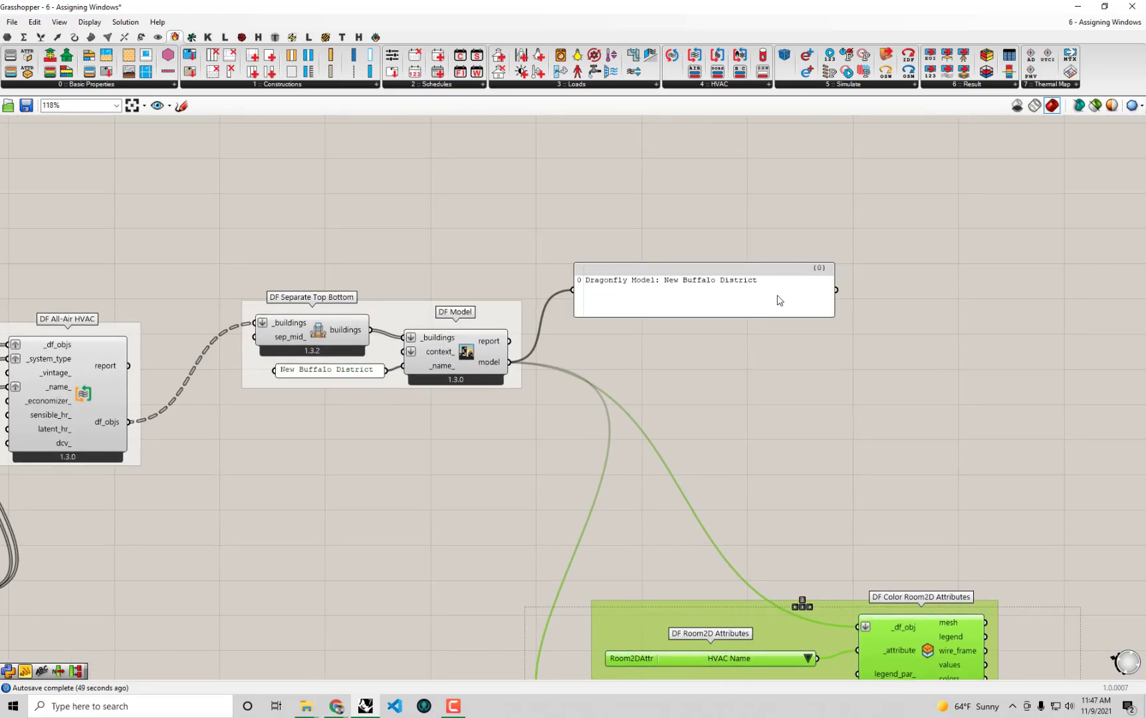
Move the Dragonfly model panel higher above the DF Model wires and reduce its height
left_click_drag(779, 300, 814, 210)
right_click_drag(814, 211, 809, 230)
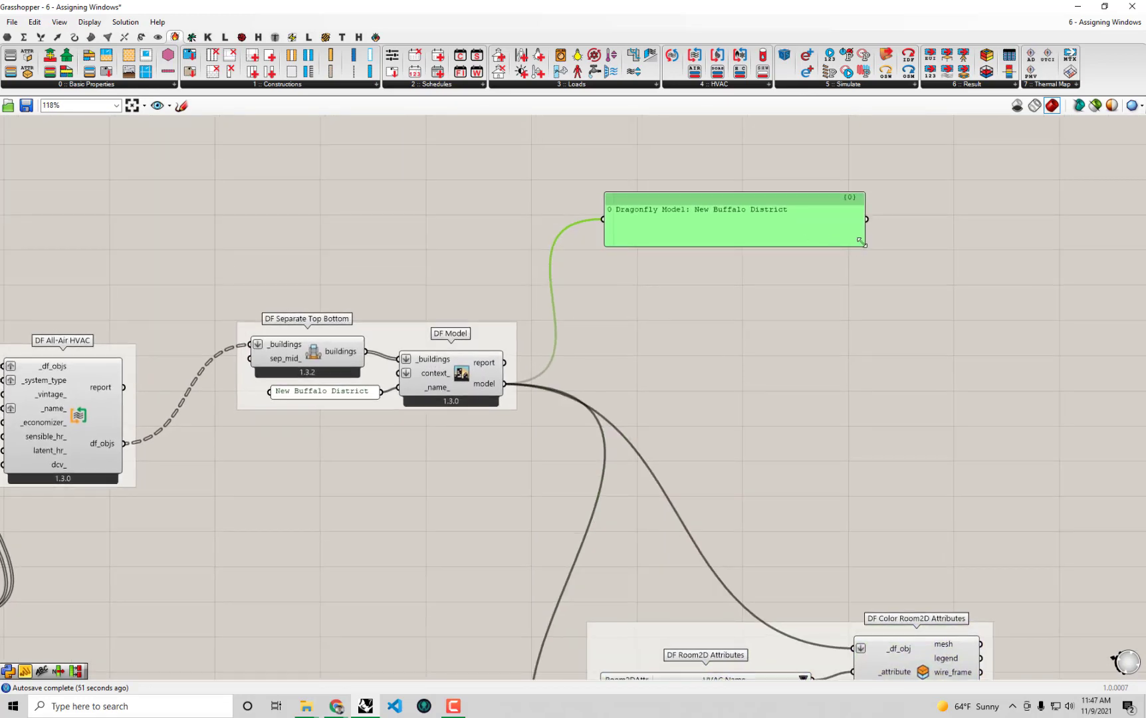
left_click_drag(862, 244, 863, 224)
Open the Dragonfly Energy component collection
right_click_drag(871, 224, 817, 222)
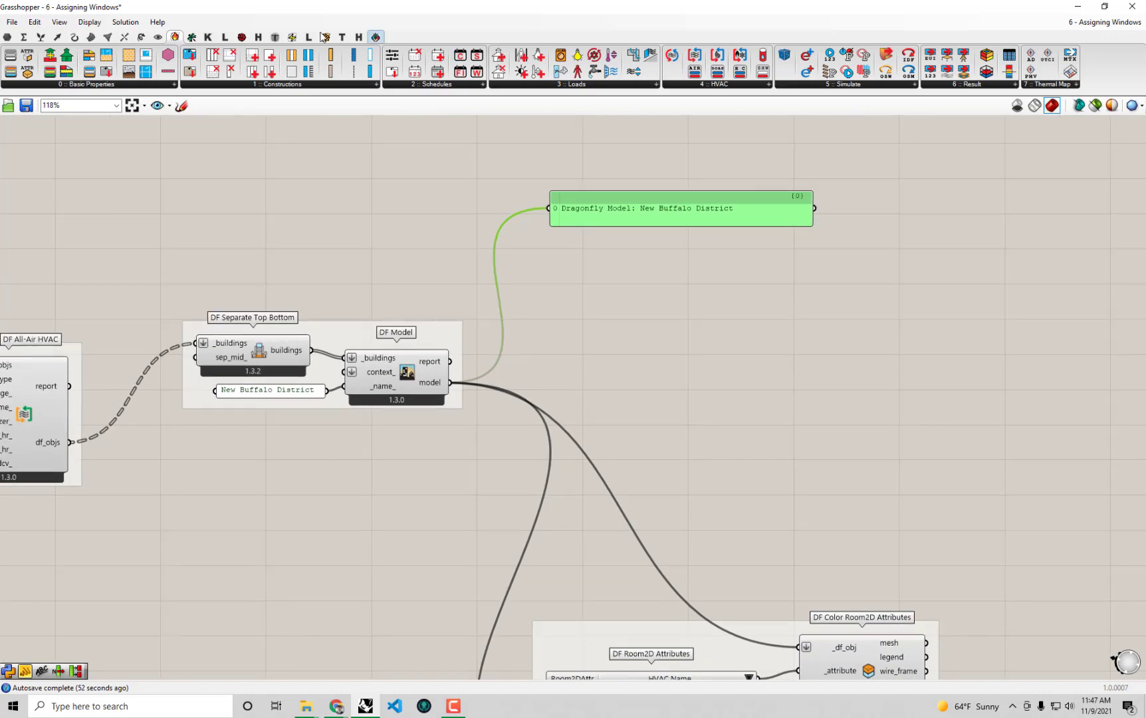
left_click(193, 37)
left_click(444, 85)
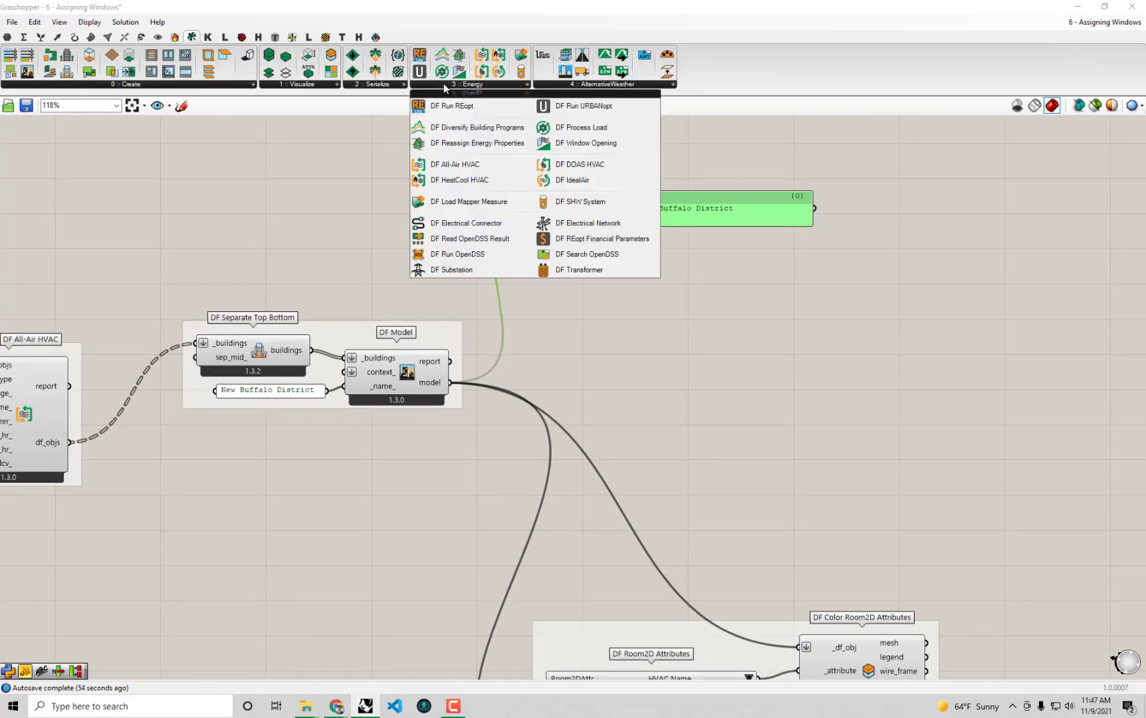